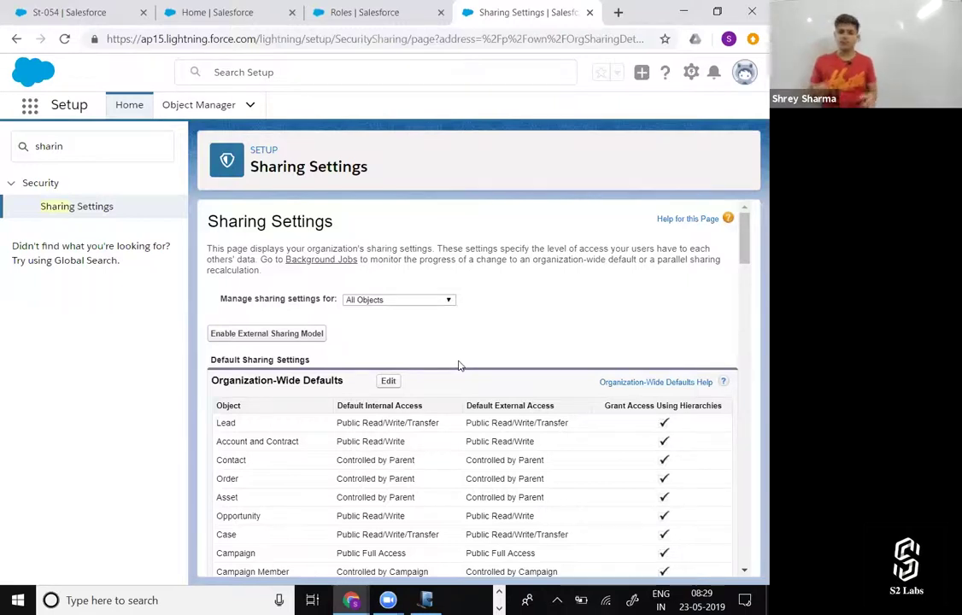
Switch to the blank1 note in Windows Journal.
key(alt+Tab)
key(alt+Tab)
key(alt+Tab)
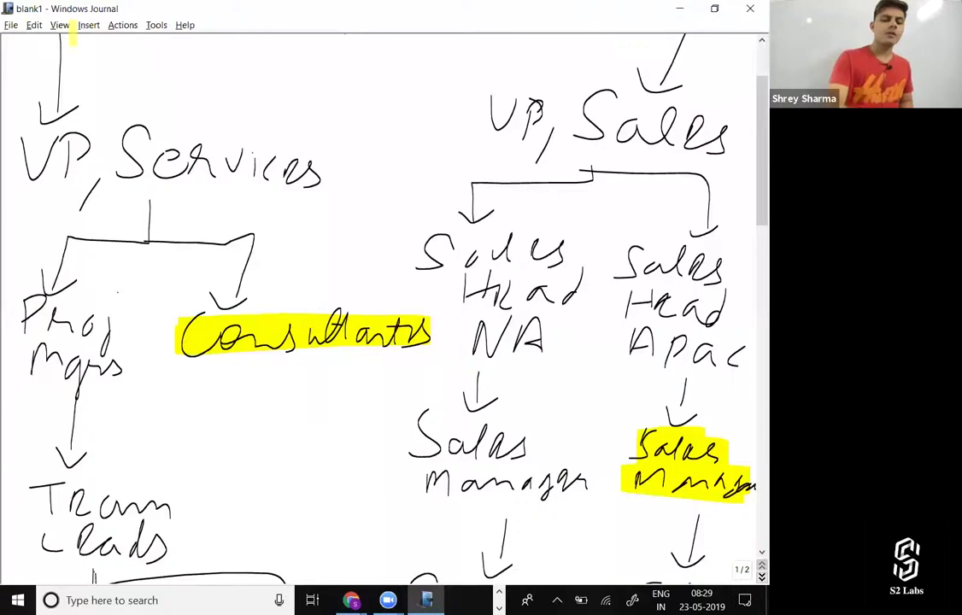
click(88, 25)
click(104, 39)
drag(38, 96, 33, 116)
drag(30, 53, 52, 77)
key(ctrl+z)
key(ctrl+z)
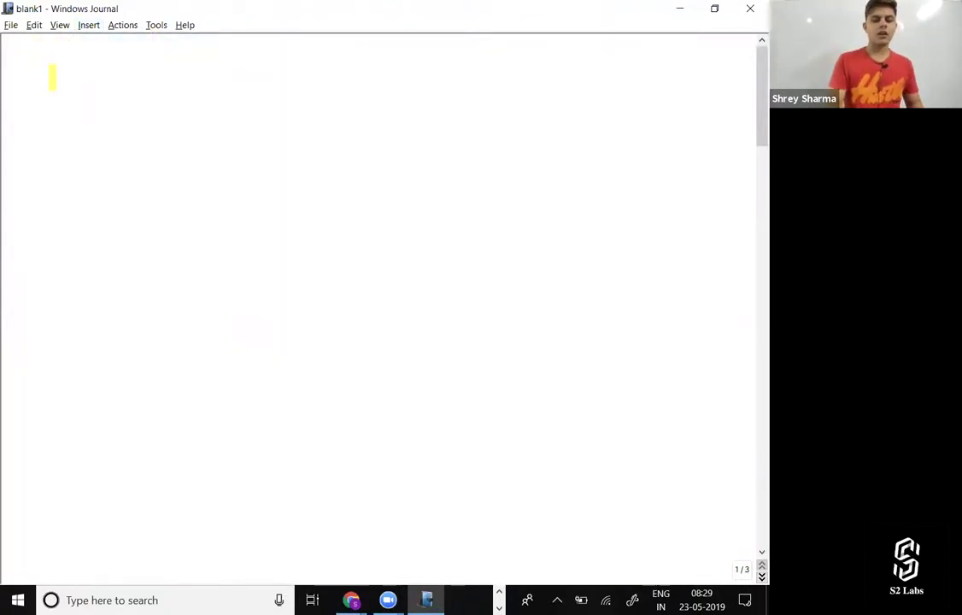
key(ctrl+z)
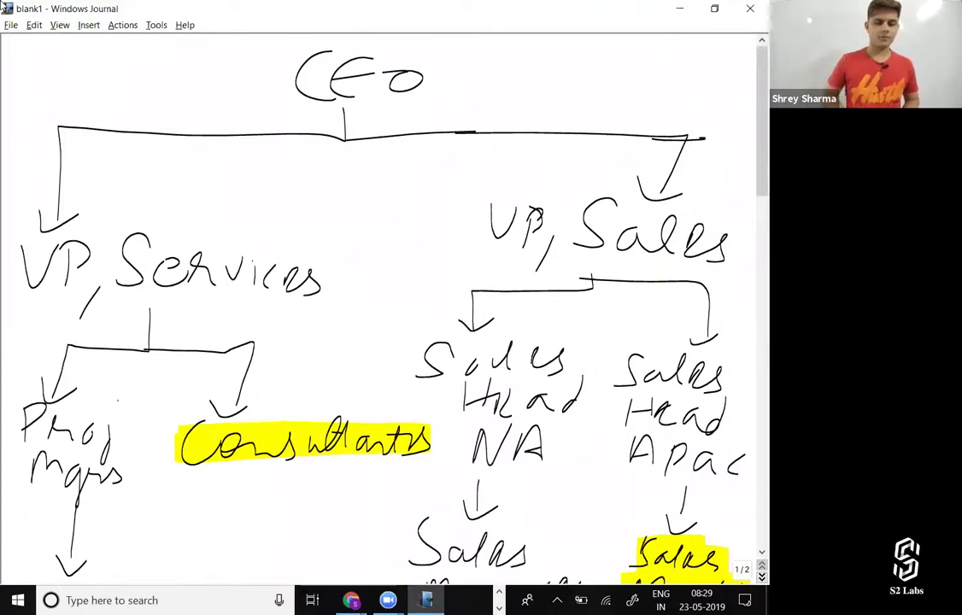
Insert a new blank page before the org chart page and change from the highlighter to a pen.
click(88, 25)
click(104, 39)
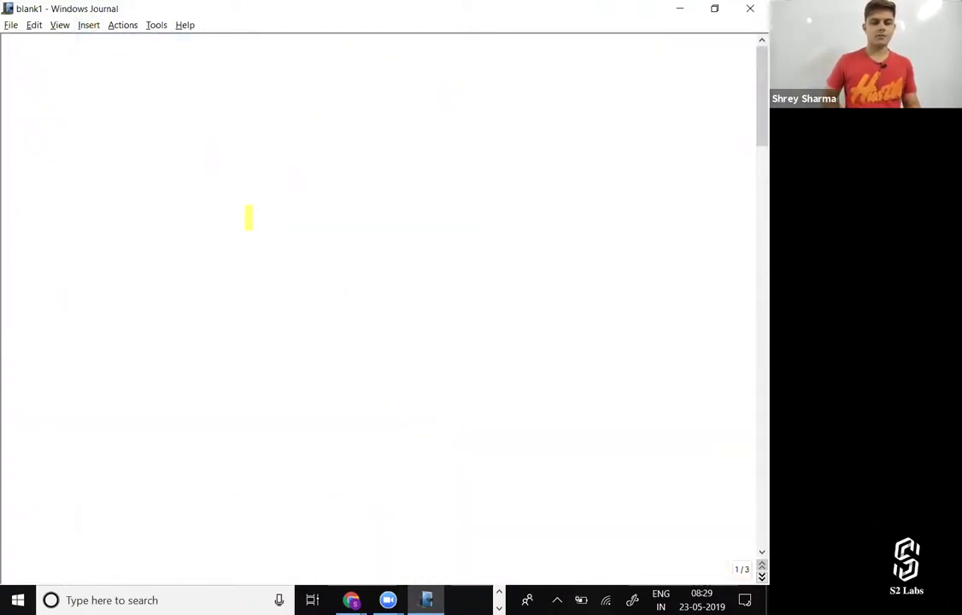
click(156, 25)
mouse_move(171, 39)
click(295, 40)
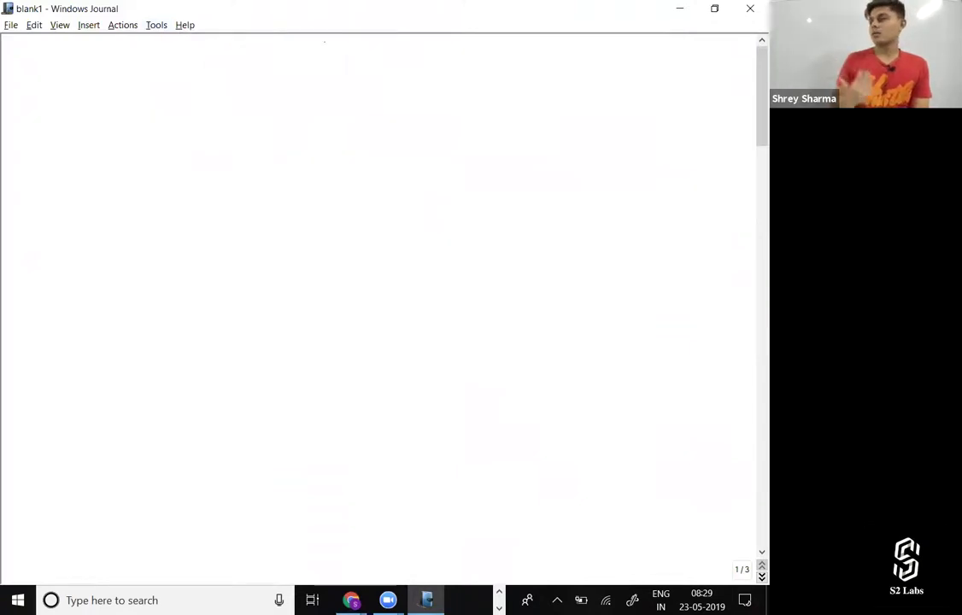
Handwrite the heading "Public Groups" across the upper part of the blank page and underline it.
mouse_move(34, 45)
mouse_down()
mouse_move(25, 117)
mouse_move(26, 82)
mouse_up()
mouse_move(66, 75)
mouse_down()
mouse_move(66, 95)
mouse_move(121, 73)
mouse_move(104, 106)
mouse_move(219, 106)
mouse_up()
click(193, 80)
mouse_move(287, 54)
mouse_down()
mouse_move(256, 106)
mouse_move(318, 81)
mouse_move(427, 81)
mouse_move(429, 138)
mouse_up()
mouse_move(432, 85)
mouse_down()
mouse_move(496, 79)
mouse_move(461, 122)
mouse_up()
drag(21, 151, 553, 130)
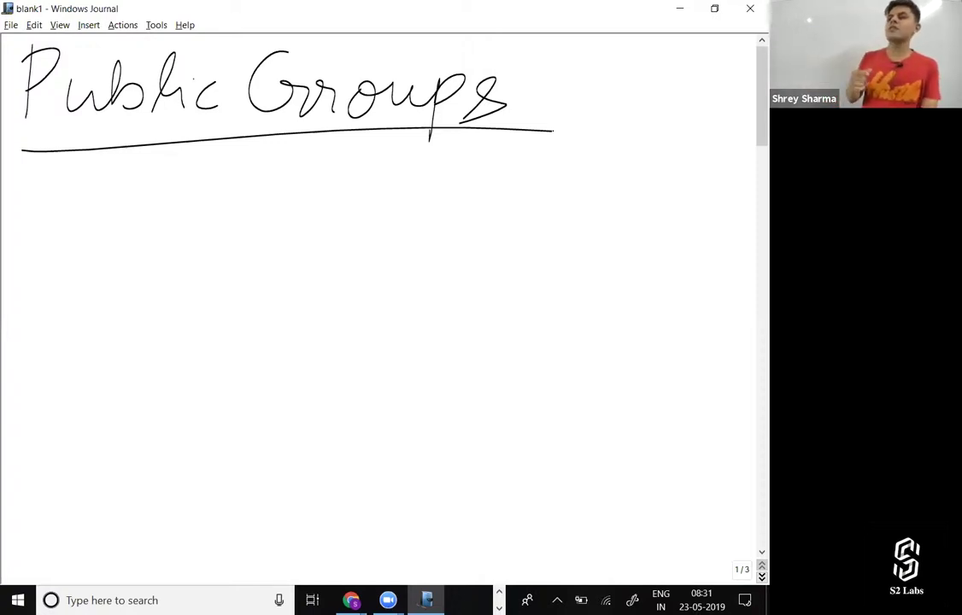
Handwrite the list items "Users", "Roles" and "Roles & Subordinates" one below the other under the heading.
mouse_move(216, 181)
mouse_down()
mouse_move(215, 219)
mouse_move(291, 201)
mouse_move(422, 196)
mouse_move(351, 247)
mouse_up()
mouse_move(227, 260)
mouse_down()
mouse_move(221, 327)
mouse_move(263, 325)
mouse_move(329, 294)
mouse_move(359, 320)
mouse_move(397, 295)
mouse_move(424, 317)
mouse_up()
mouse_move(195, 350)
mouse_down()
mouse_move(188, 419)
mouse_move(225, 419)
mouse_move(265, 380)
mouse_move(299, 410)
mouse_move(342, 408)
mouse_move(349, 394)
mouse_up()
drag(401, 368, 414, 406)
mouse_move(449, 376)
mouse_down()
mouse_move(423, 409)
mouse_move(504, 381)
mouse_move(525, 409)
mouse_move(576, 389)
mouse_move(617, 352)
mouse_move(622, 412)
mouse_move(688, 409)
mouse_up()
mouse_move(708, 361)
mouse_down()
mouse_move(714, 409)
mouse_move(747, 412)
mouse_up()
drag(709, 418, 748, 413)
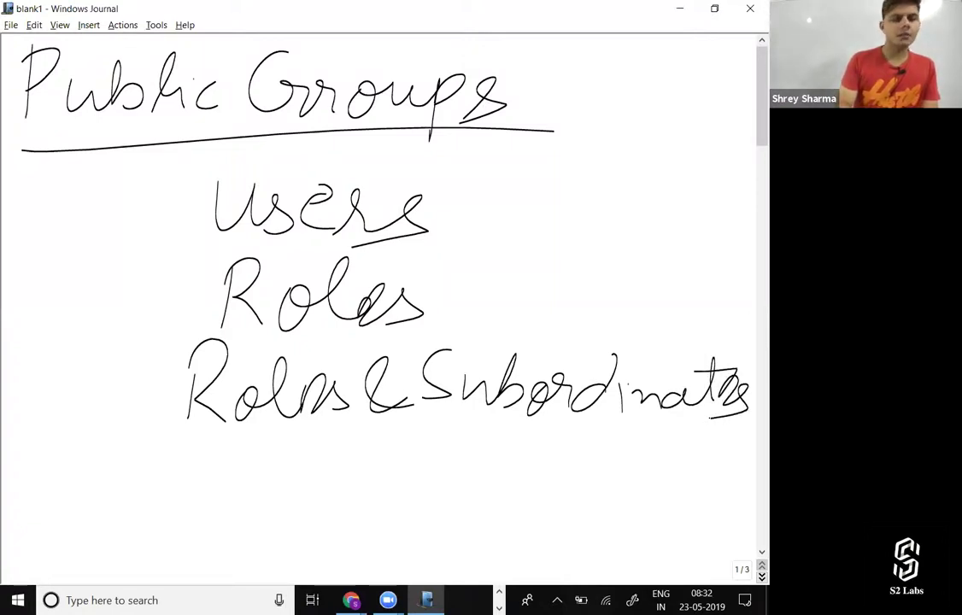
Handwrite "Public Groups" as the fourth item of the list, below "Roles & Subordinates".
mouse_move(224, 454)
mouse_down()
mouse_move(219, 513)
mouse_move(246, 472)
mouse_move(263, 499)
mouse_move(301, 454)
mouse_up()
key(ctrl+z)
drag(325, 489, 388, 493)
mouse_move(464, 440)
mouse_down()
mouse_move(455, 467)
mouse_move(511, 467)
mouse_move(546, 486)
mouse_move(609, 484)
mouse_up()
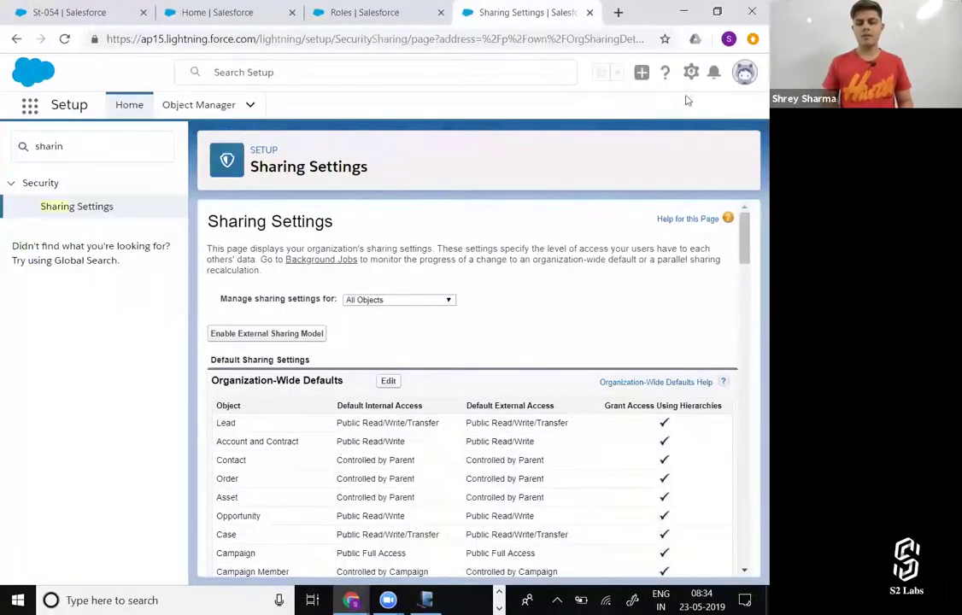
Switch to Salesforce, open Setup in a new browser tab, and find and open the Public Groups page.
click(690, 72)
click(658, 114)
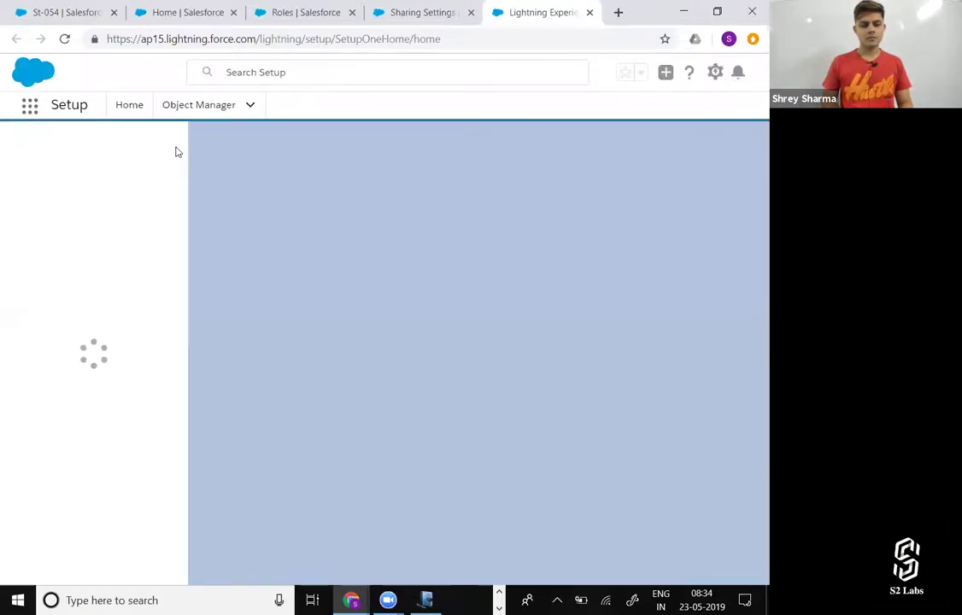
text(Public Group)
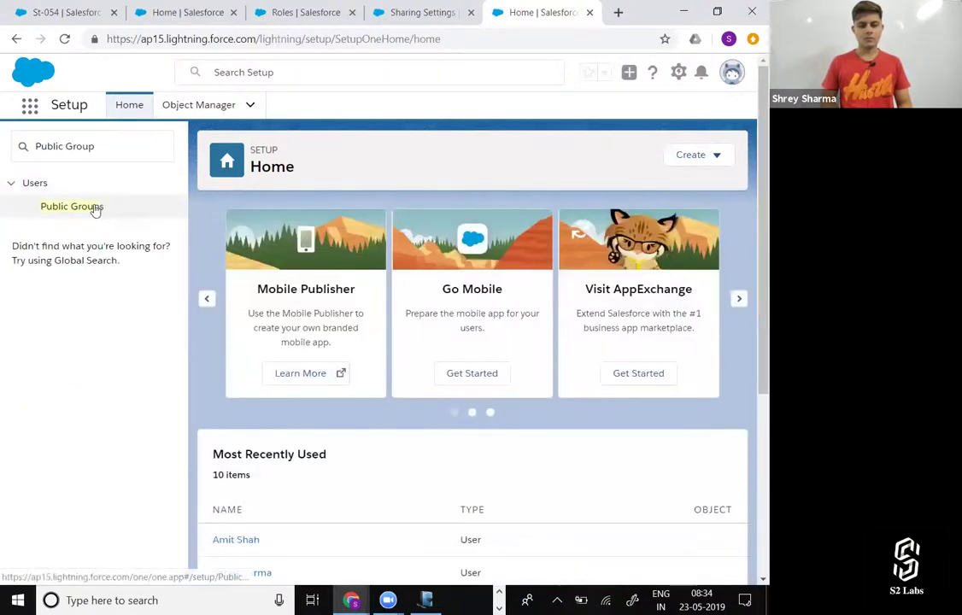
click(96, 209)
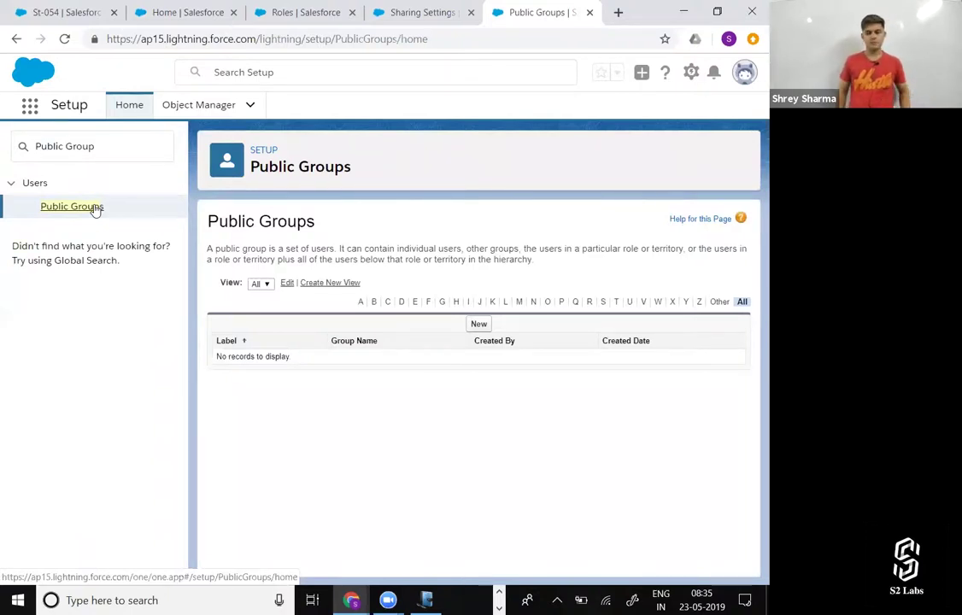
Start a new public group with the label "Salesforce Team" and the group name "Salesforce_Team".
click(475, 327)
text(Salesforce )
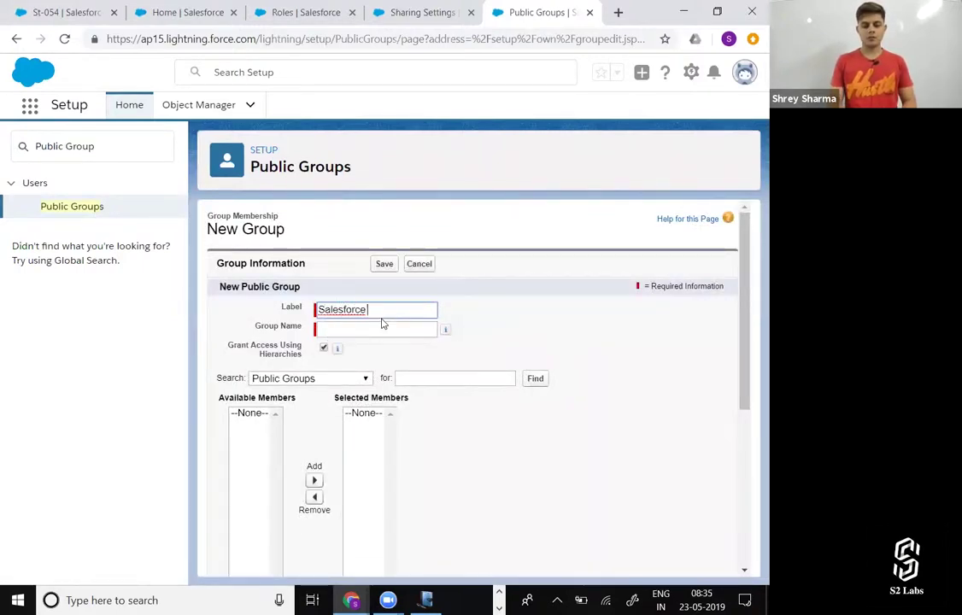
text(Team)
key(Tab)
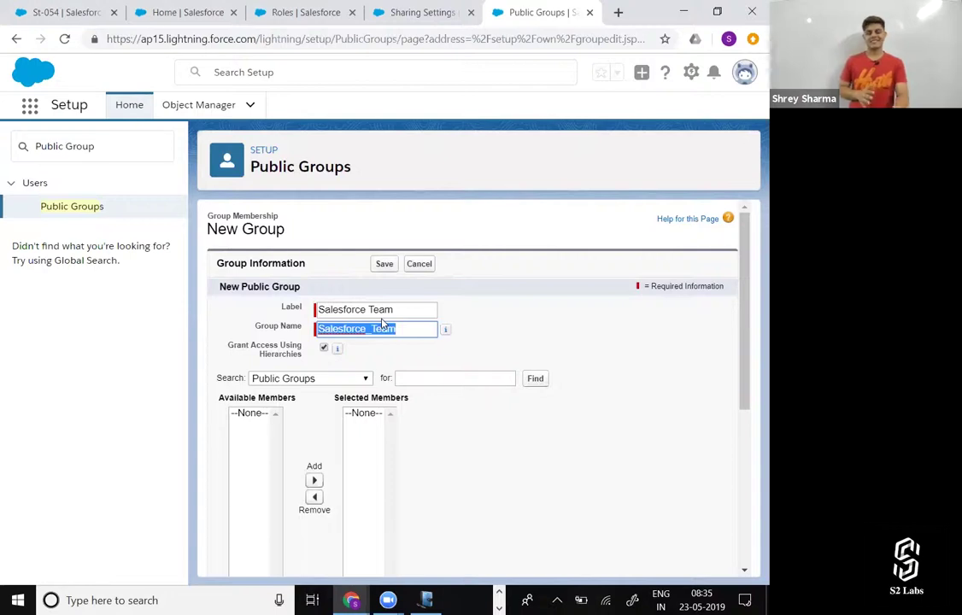
Switch to Windows Journal and sketch a small hierarchy beside the list, with "TM" branching down to "Th".
key(alt+Tab)
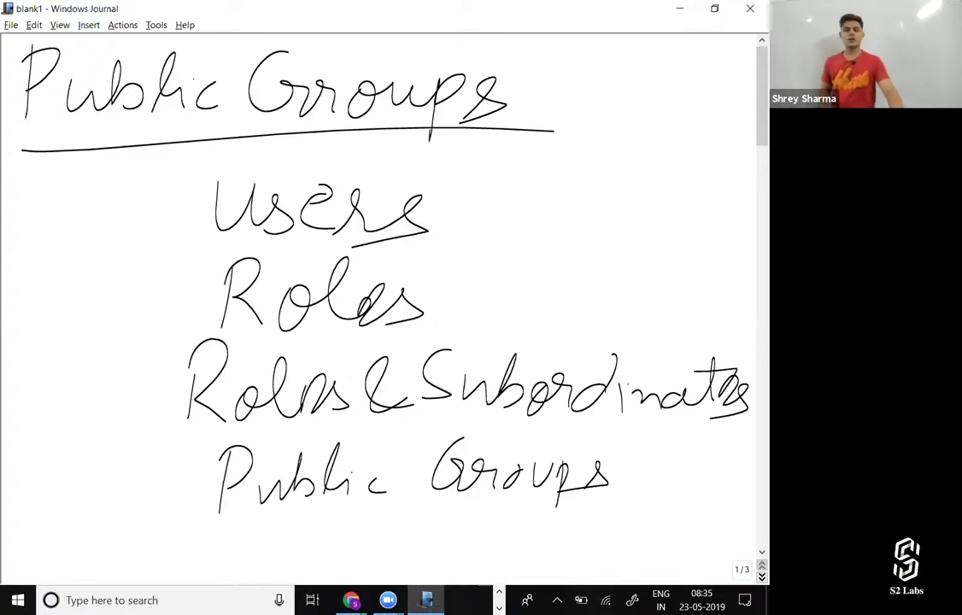
drag(607, 77, 632, 124)
mouse_move(575, 93)
mouse_down()
mouse_move(636, 78)
mouse_move(621, 135)
mouse_move(694, 124)
mouse_up()
mouse_move(625, 149)
mouse_down()
mouse_move(547, 155)
mouse_move(534, 221)
mouse_up()
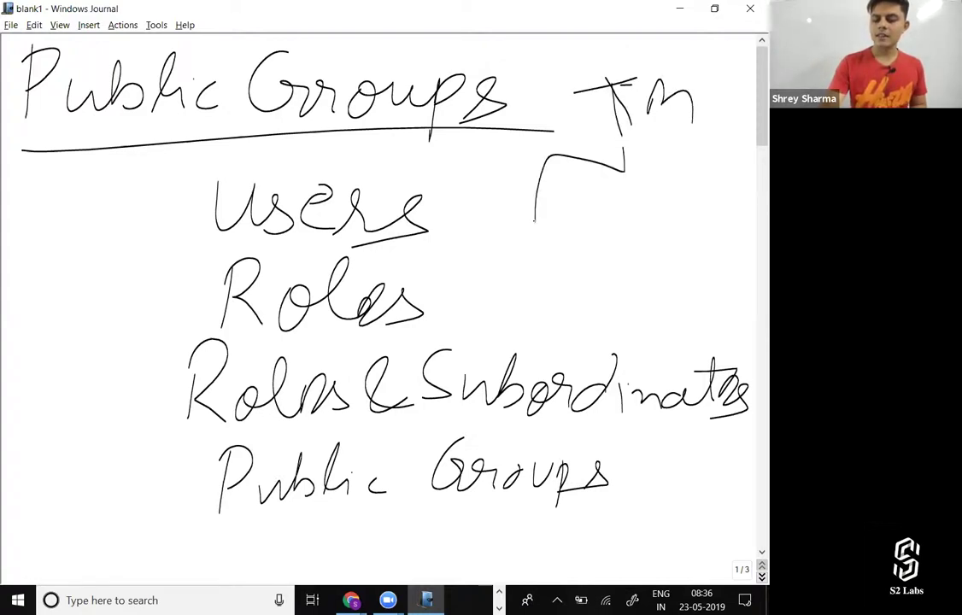
mouse_move(480, 242)
mouse_down()
mouse_move(519, 225)
mouse_move(560, 261)
mouse_up()
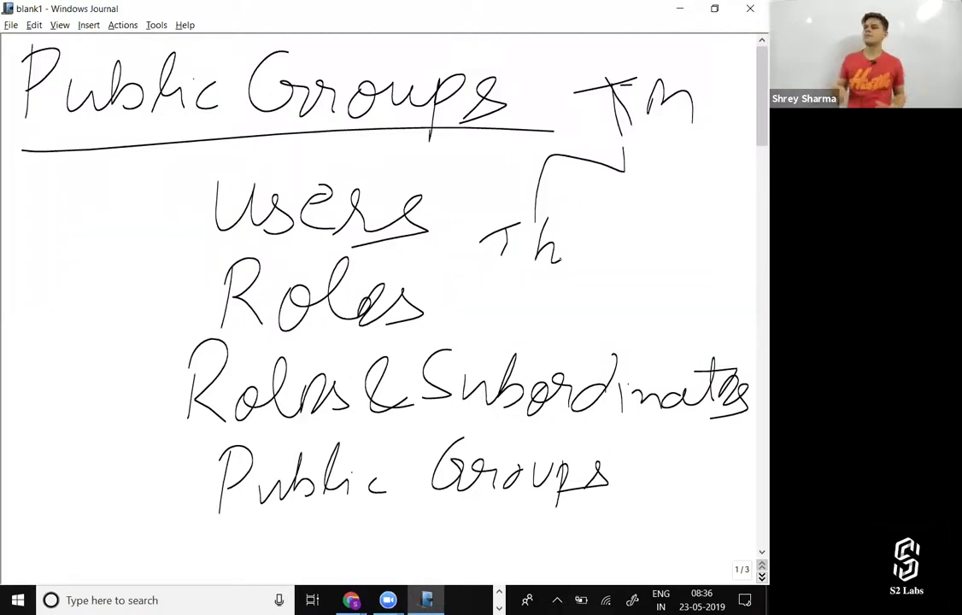
Undo the strokes of the small hierarchy sketch and switch back to the new group form in Salesforce.
key(ctrl+z)
key(ctrl+z)
key(ctrl+z)
key(ctrl+z)
key(ctrl+z)
key(ctrl+z)
key(ctrl+z)
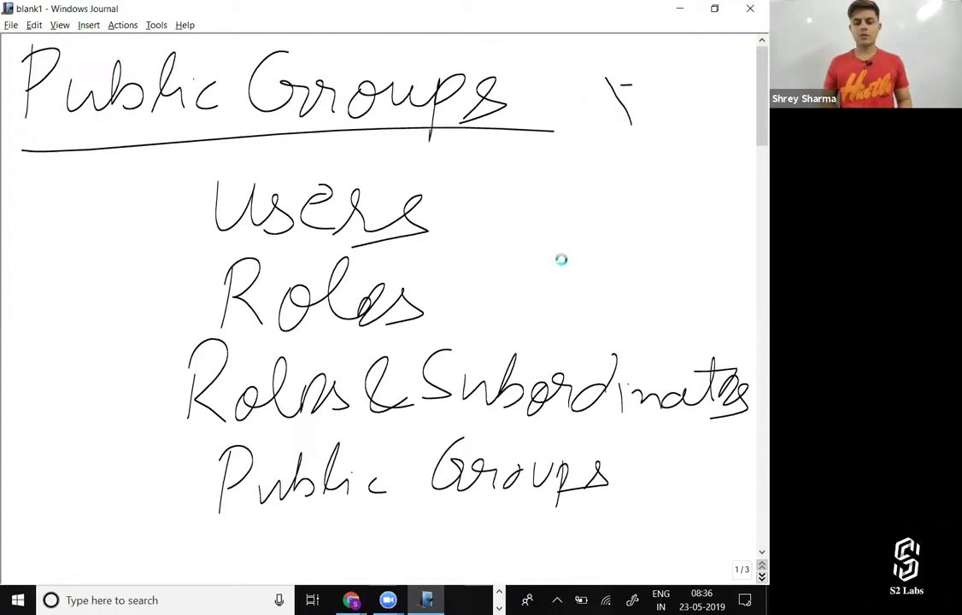
key(alt+Tab)
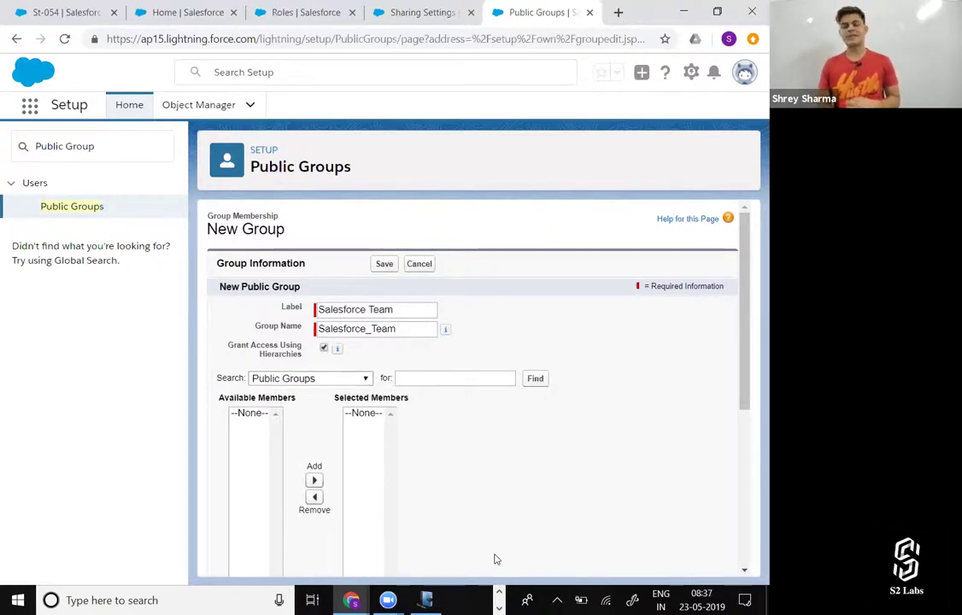
List the available Users and add the first listed user to the group's selected members.
click(356, 378)
click(280, 423)
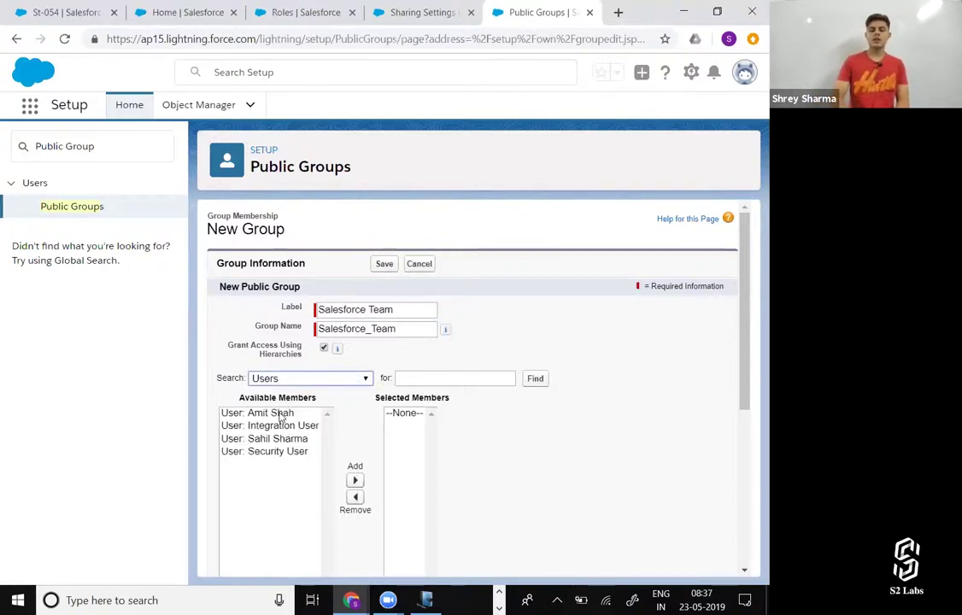
drag(279, 414, 286, 420)
ctrl+click(312, 417)
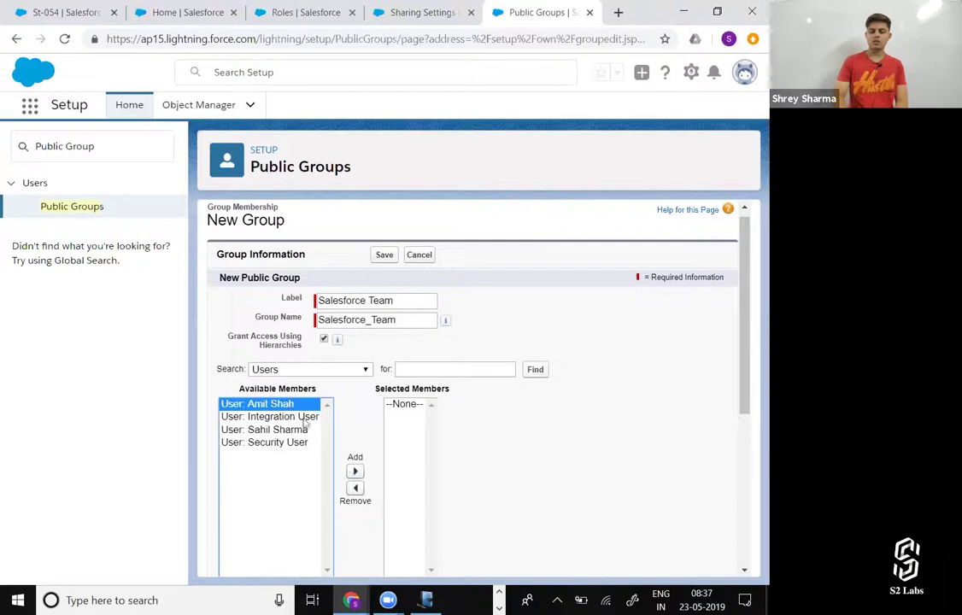
click(355, 471)
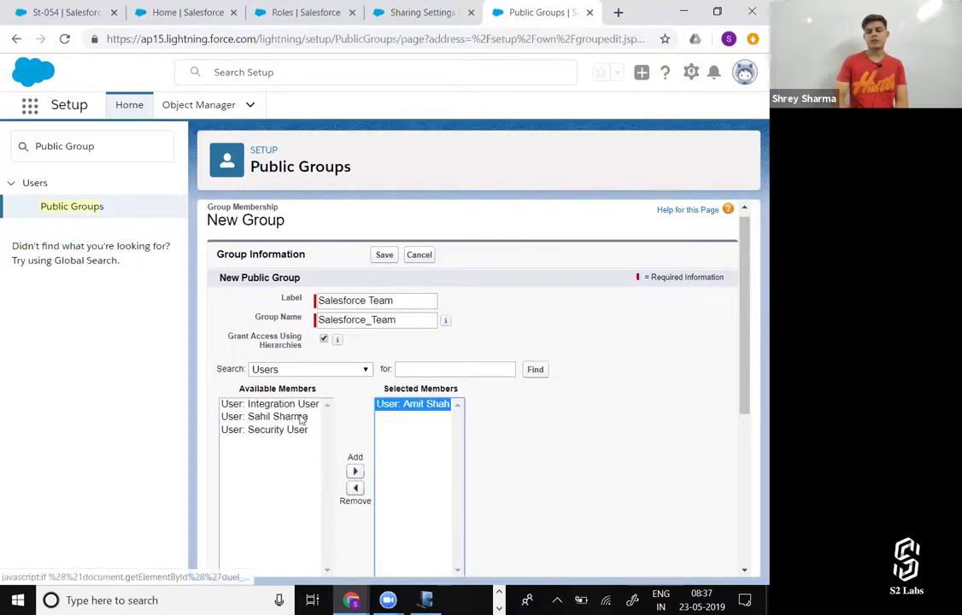
List the available Roles and add the Associate Faculty role to the group's selected members.
click(364, 370)
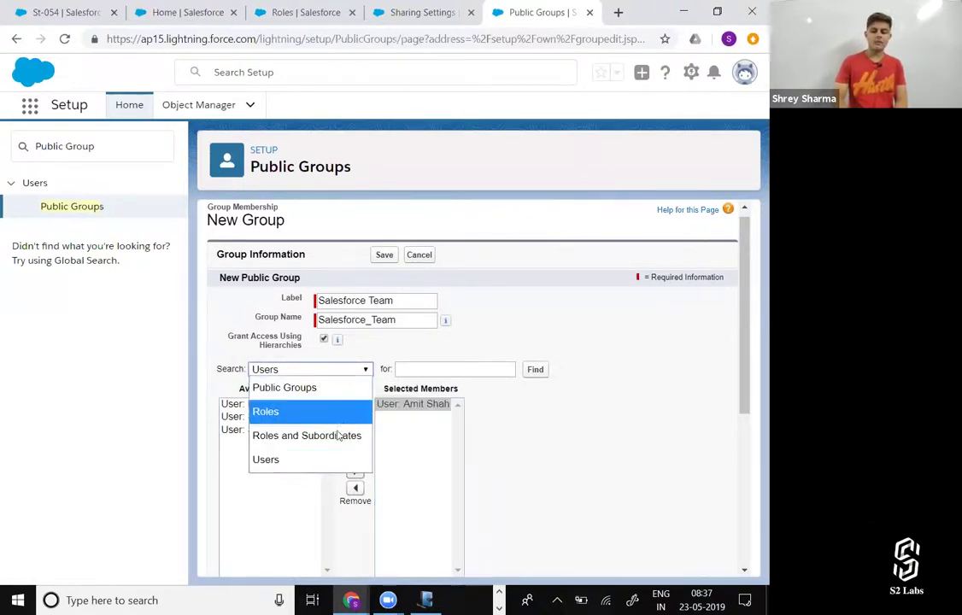
click(322, 412)
scroll(299, 462, down, 3)
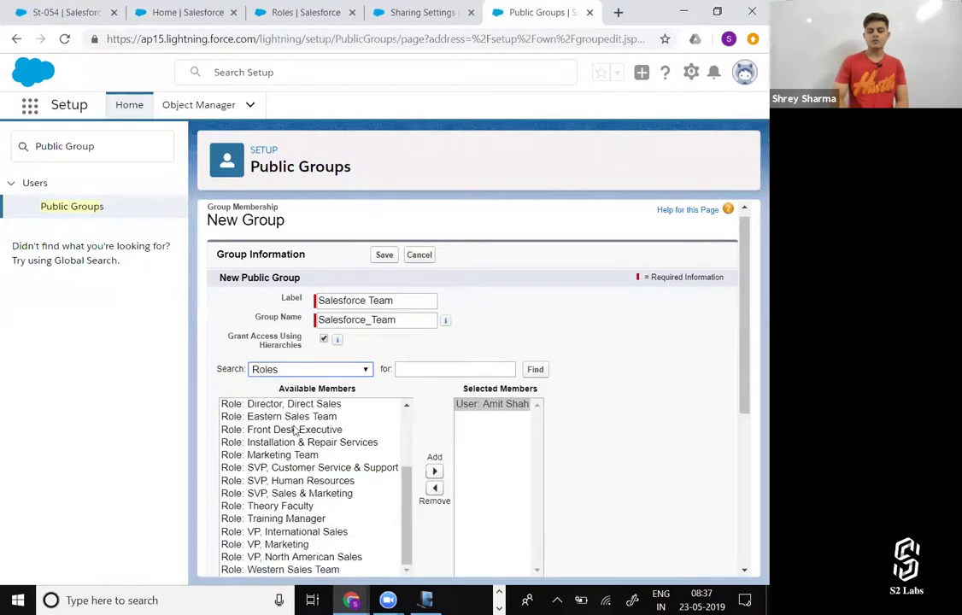
scroll(301, 464, up, 5)
click(291, 403)
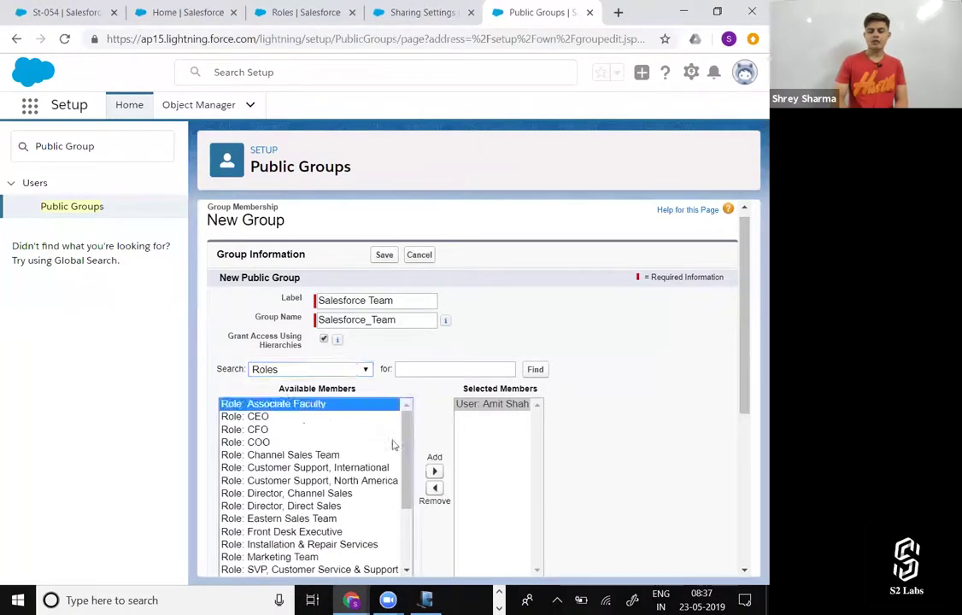
click(434, 470)
click(650, 458)
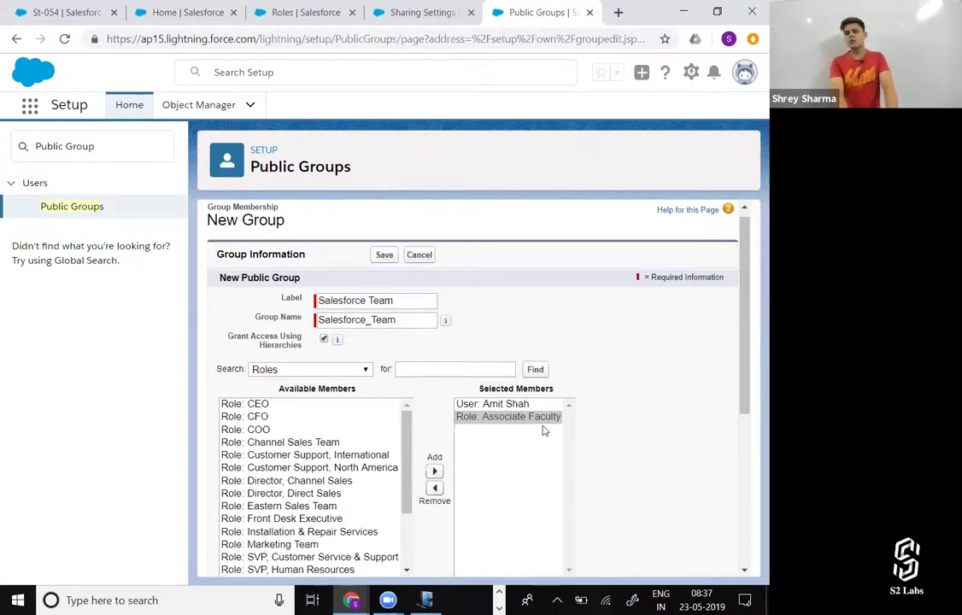
List the available Roles and Subordinates and add VP, Marketing with its subordinates to the selected members.
click(350, 372)
click(316, 436)
scroll(366, 530, down, 3)
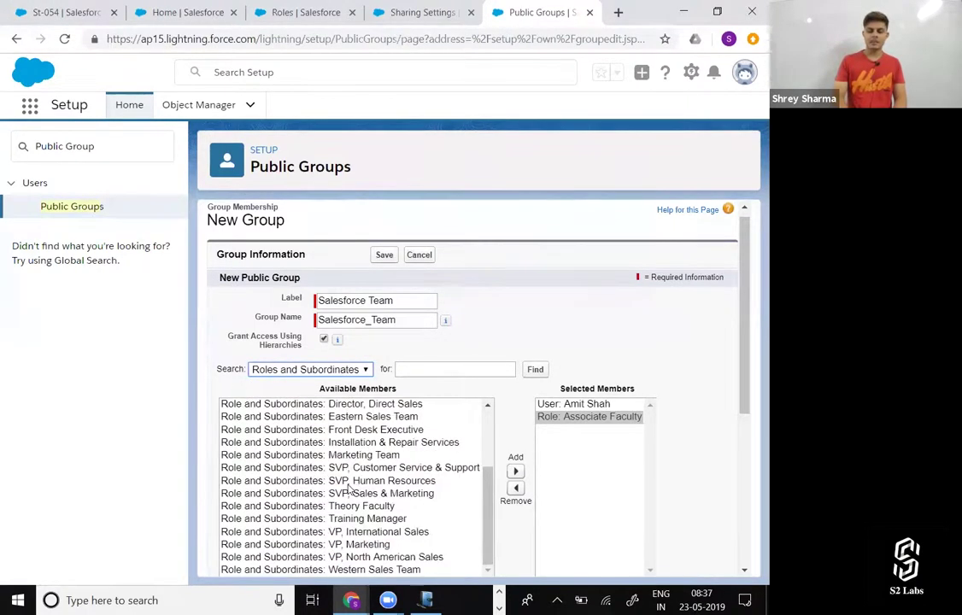
click(400, 546)
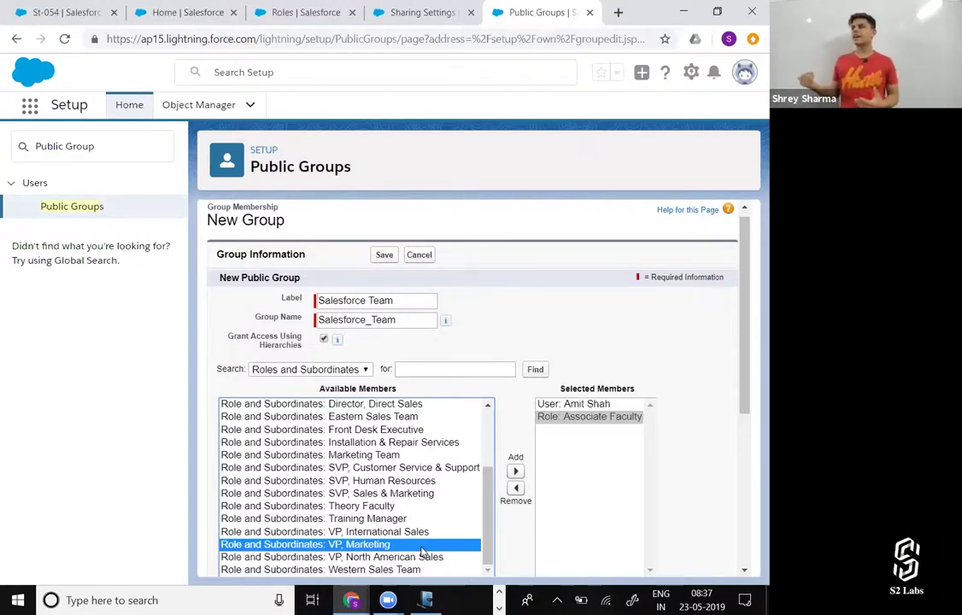
click(515, 471)
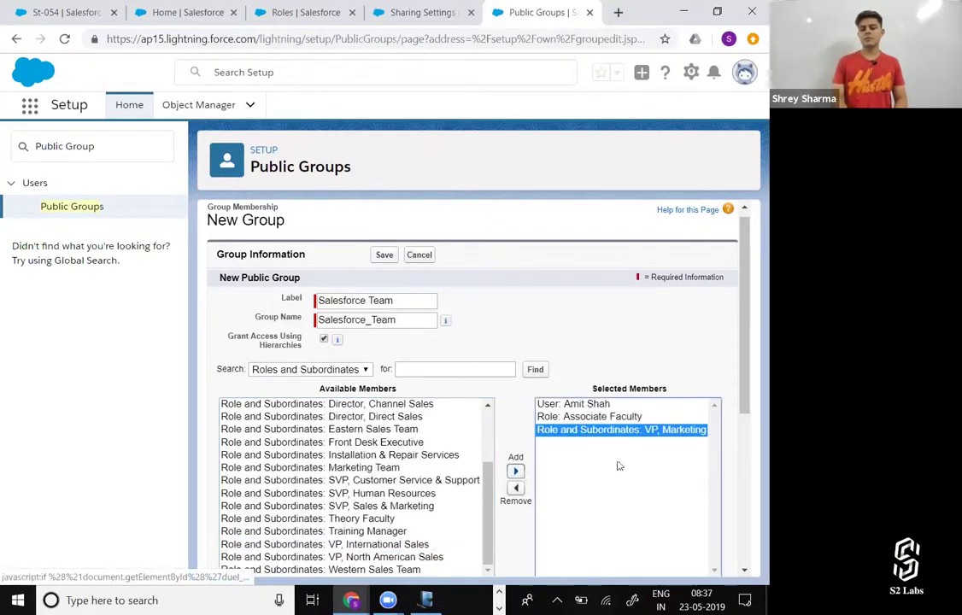
Show Public Groups as the available member type, leave the delegated groups empty, and save the new group.
scroll(657, 468, down, 2)
scroll(431, 327, up, 3)
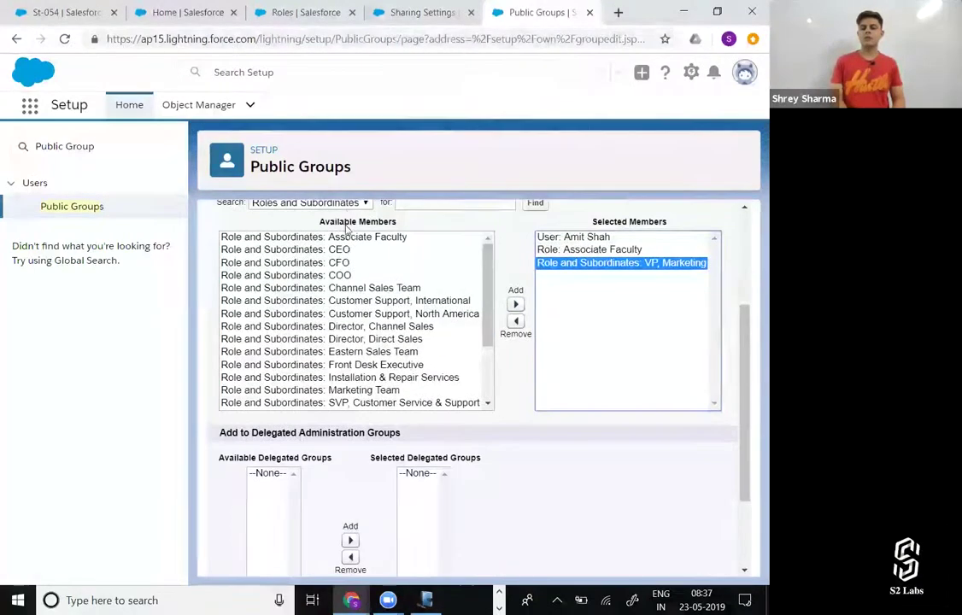
click(306, 202)
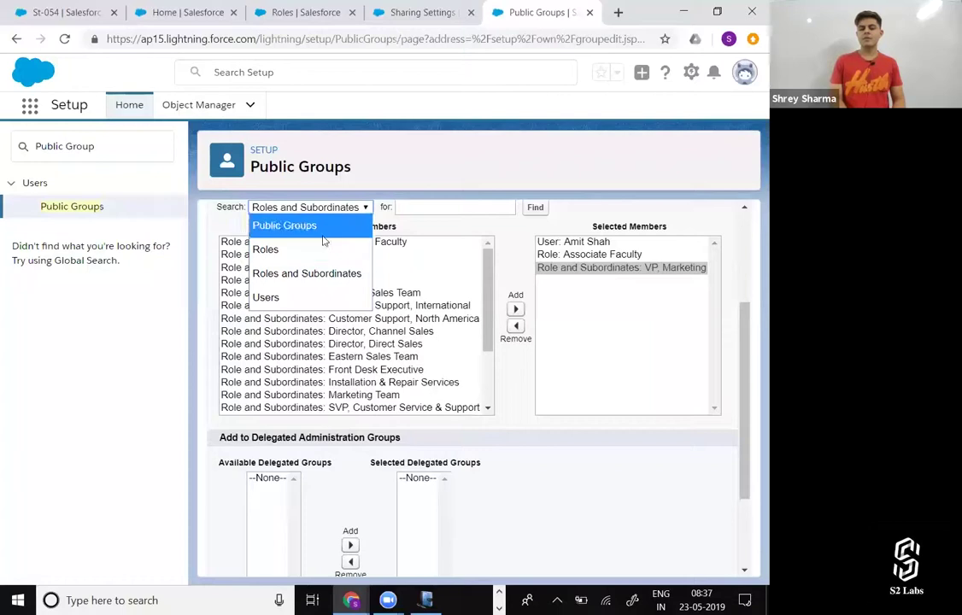
click(322, 231)
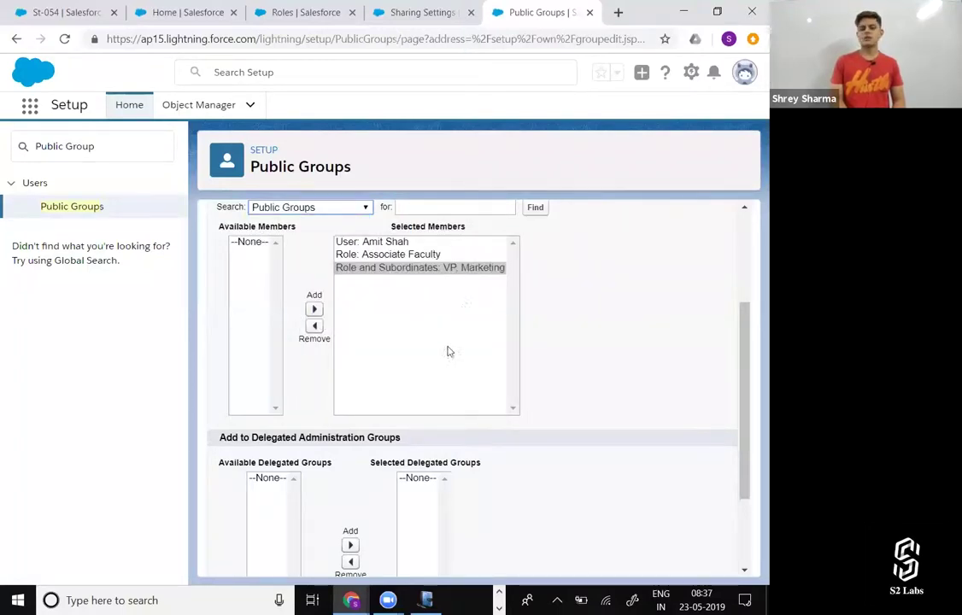
scroll(515, 299, down, 2)
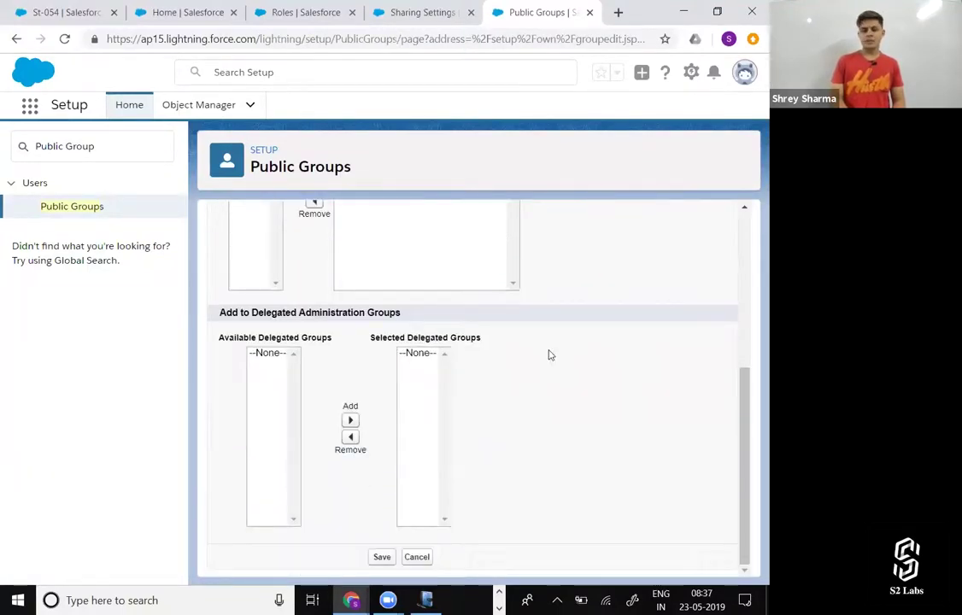
click(382, 558)
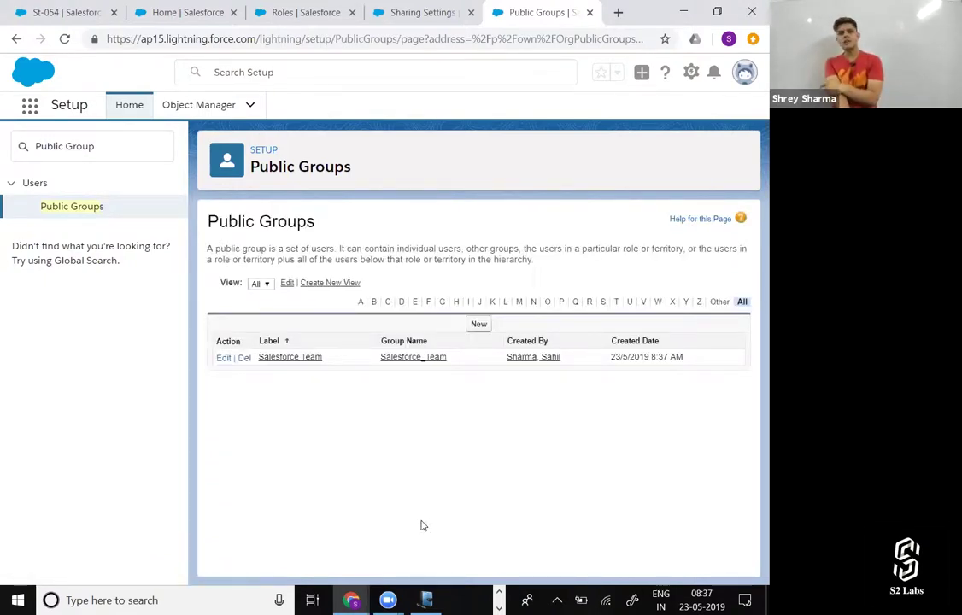
Switch to the Roles setup page, search Setup for "use", and open the Users list.
click(106, 153)
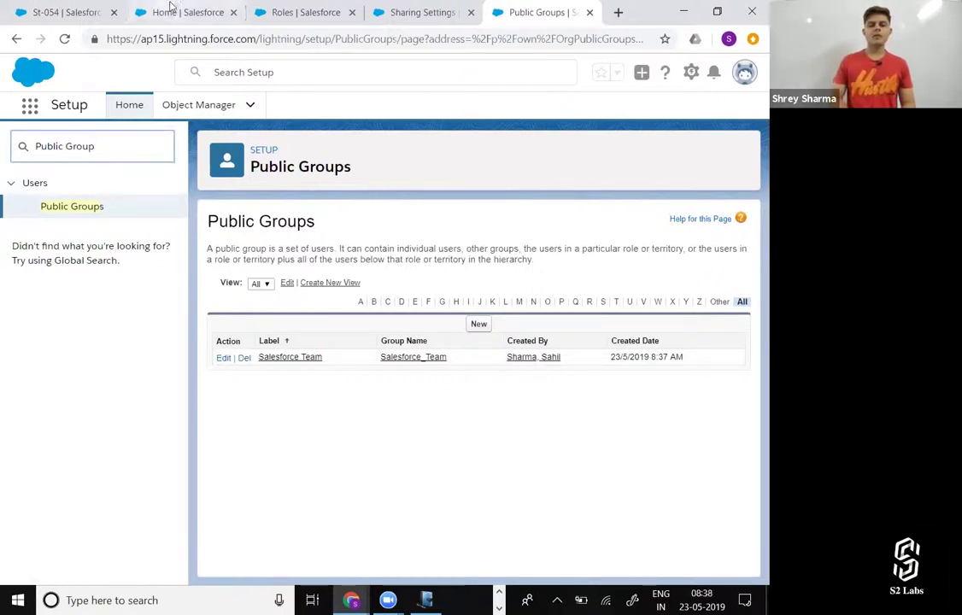
click(316, 9)
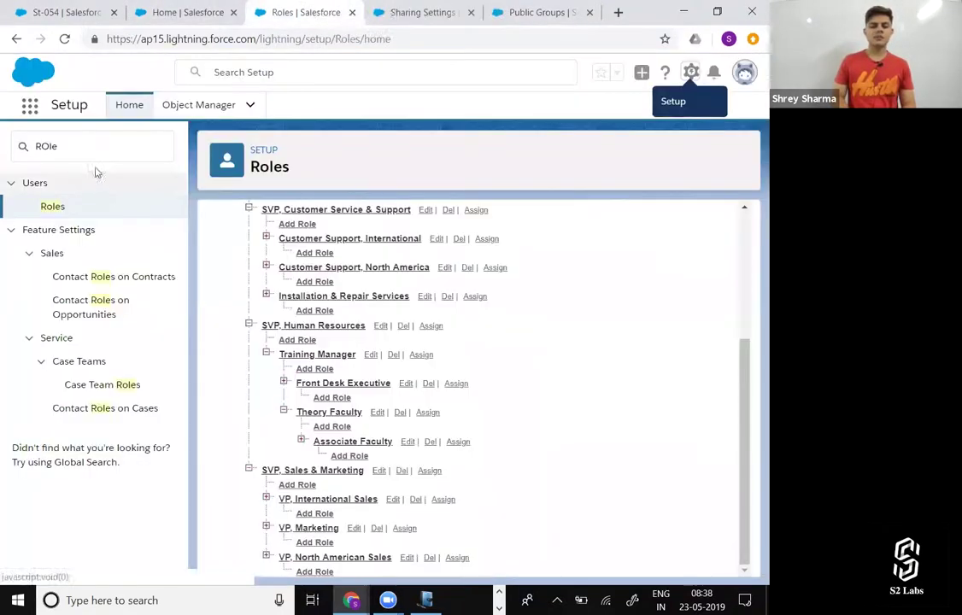
click(92, 158)
key(BackSpace)
key(BackSpace)
key(BackSpace)
key(BackSpace)
text(use)
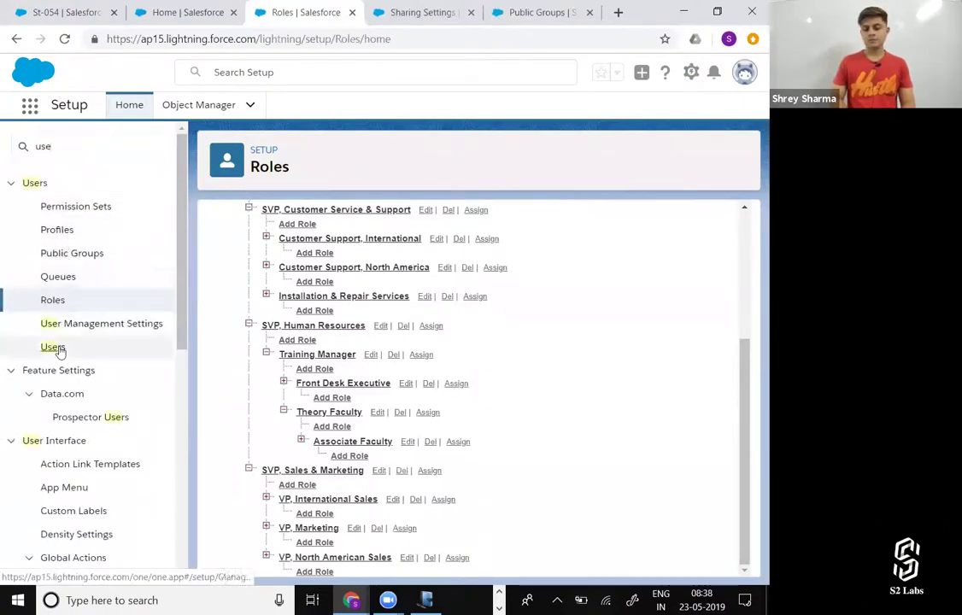
click(55, 348)
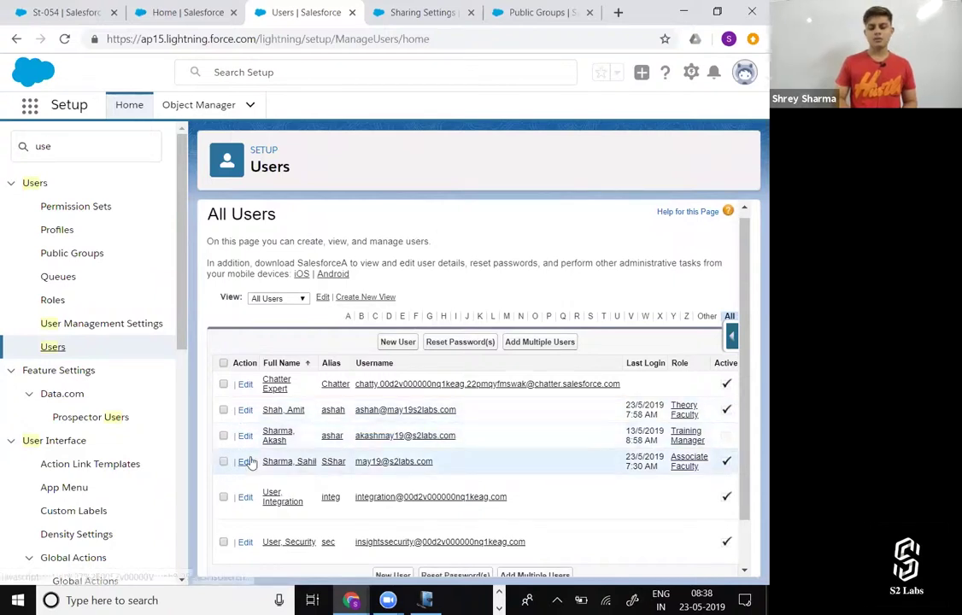
Edit the user who holds the Associate Faculty role, set the role to CEO, and save the user.
scroll(251, 445, down, 1)
click(245, 406)
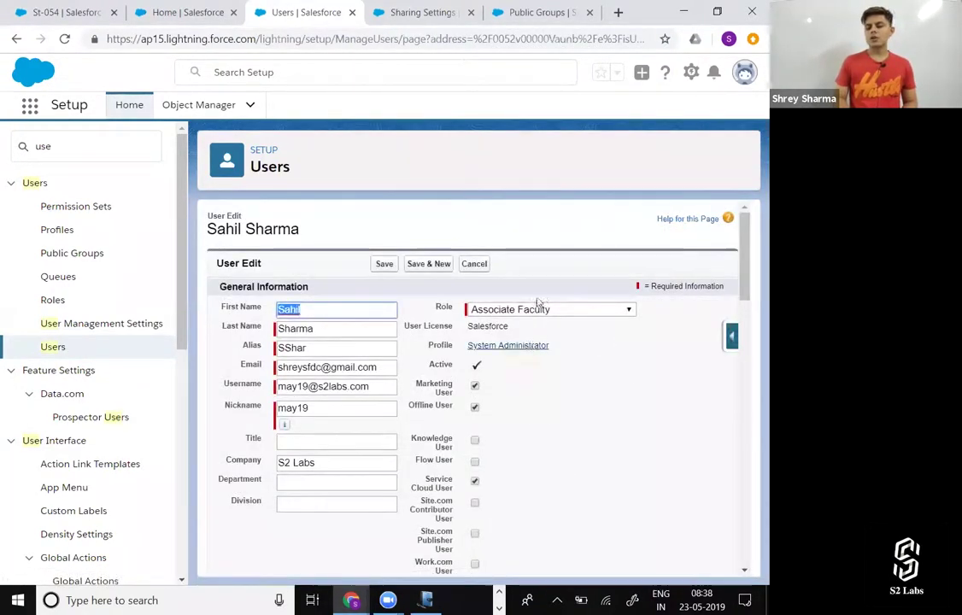
click(538, 313)
scroll(508, 43, down, 1)
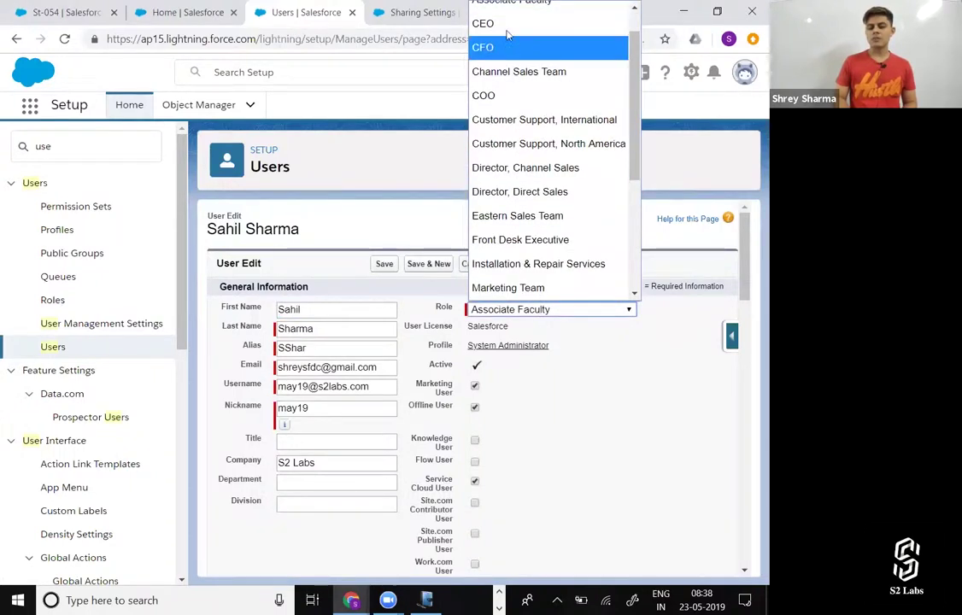
click(505, 31)
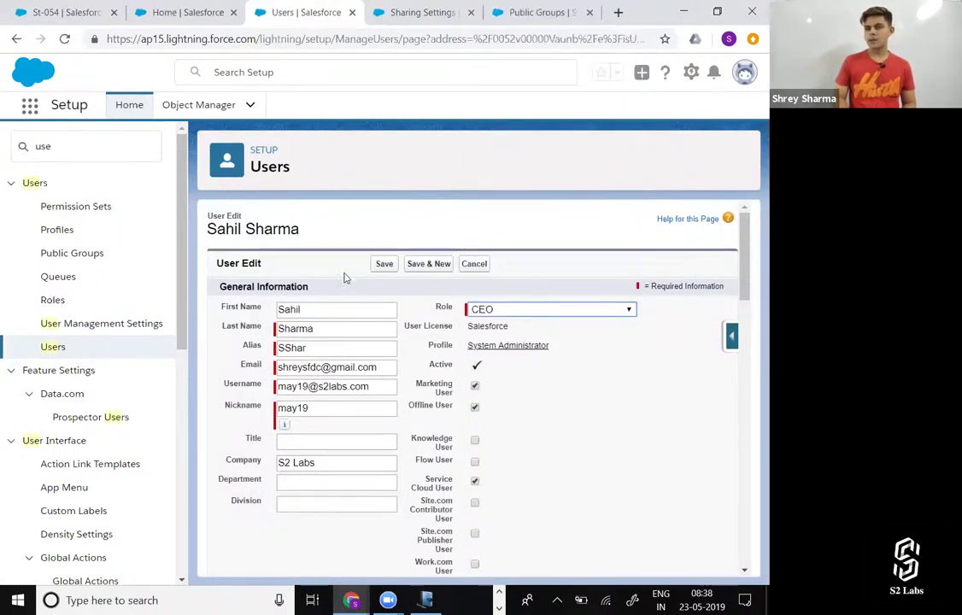
click(394, 271)
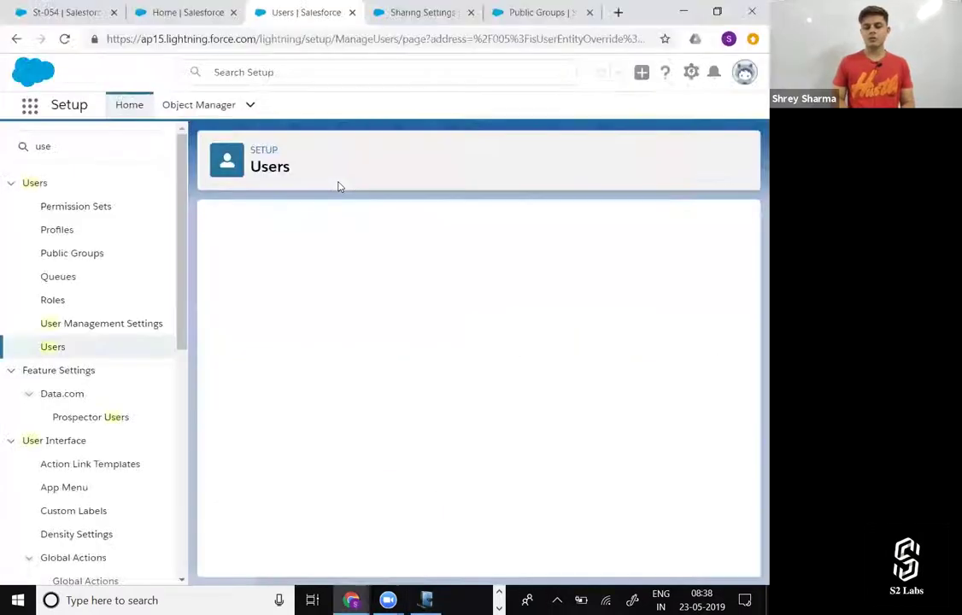
Switch to the incognito Salesforce window and refresh the All Students list to check which records are accessible.
key(alt+Tab)
key(Tab)
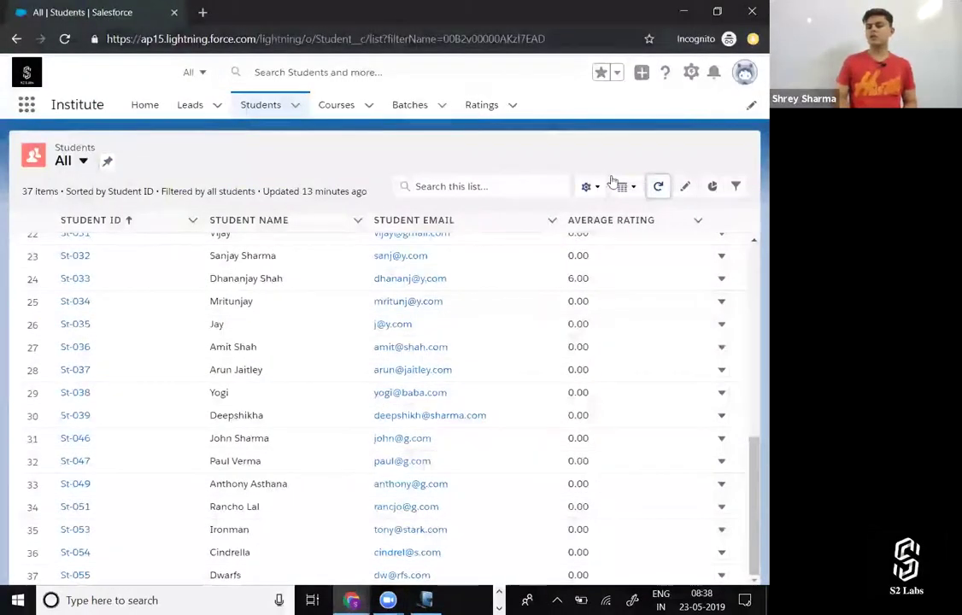
click(660, 187)
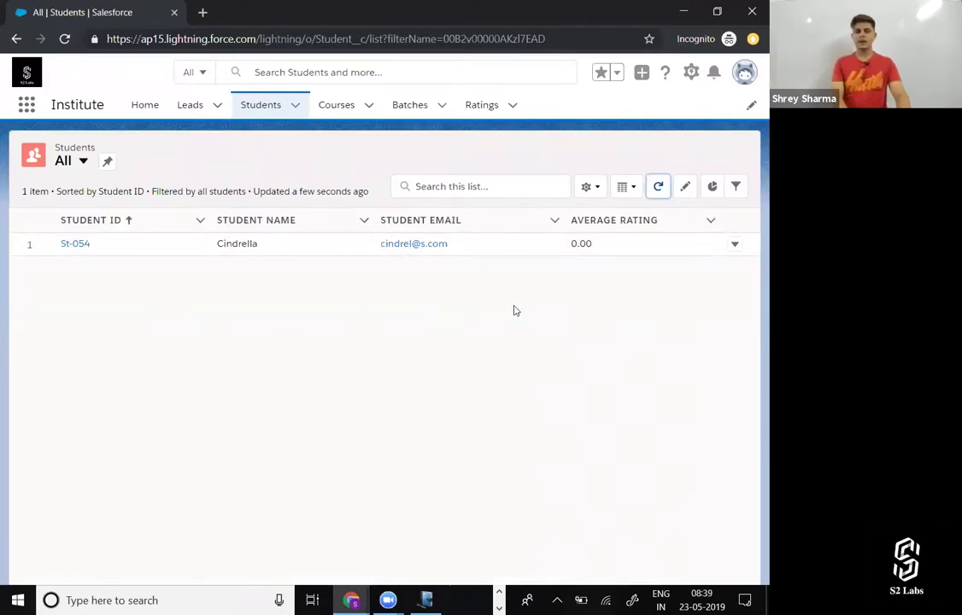
Return to the Setup window, search Setup for "Sharing", and open Sharing Settings.
key(alt+Tab)
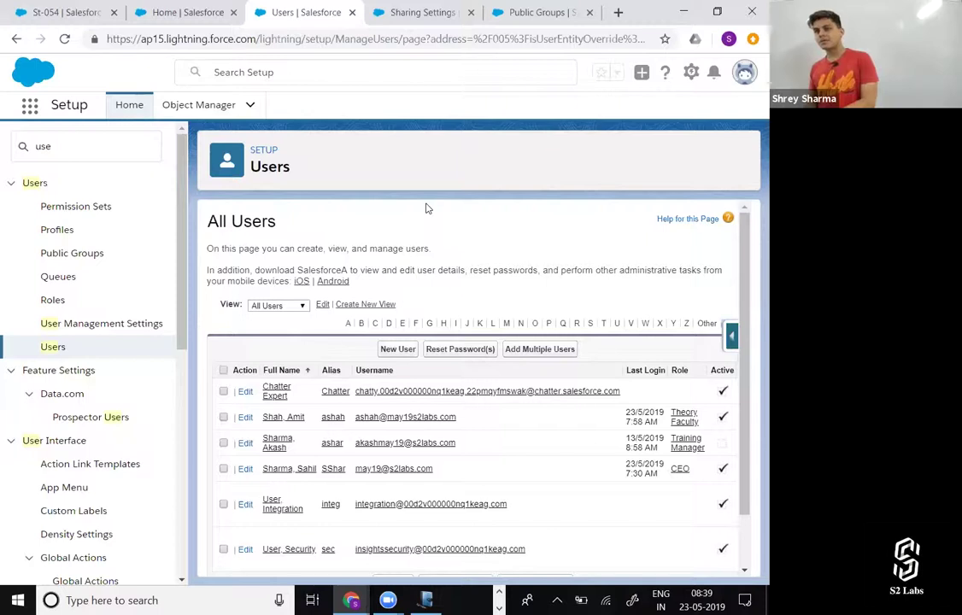
click(99, 155)
key(BackSpace)
key(BackSpace)
key(BackSpace)
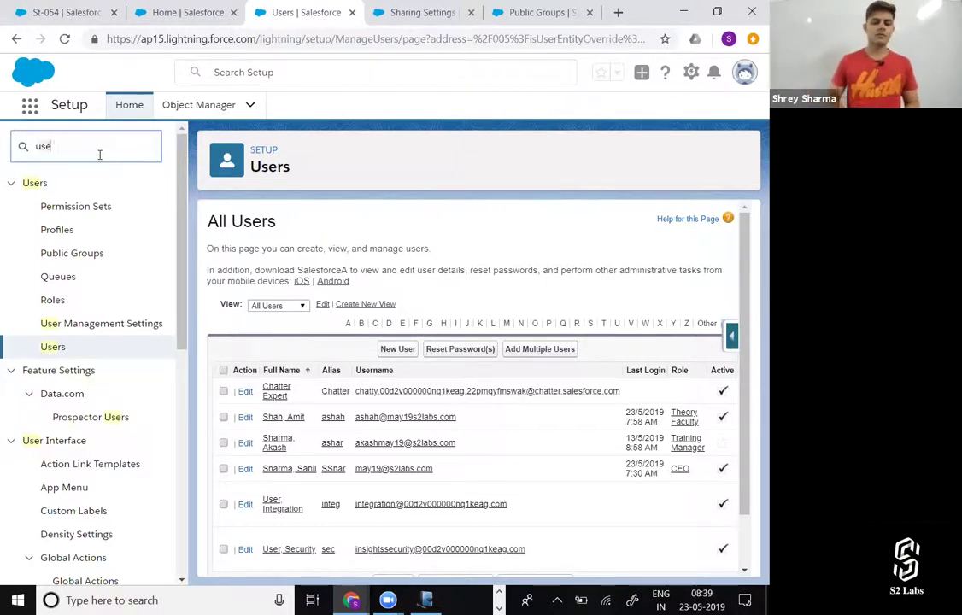
text(Sharing)
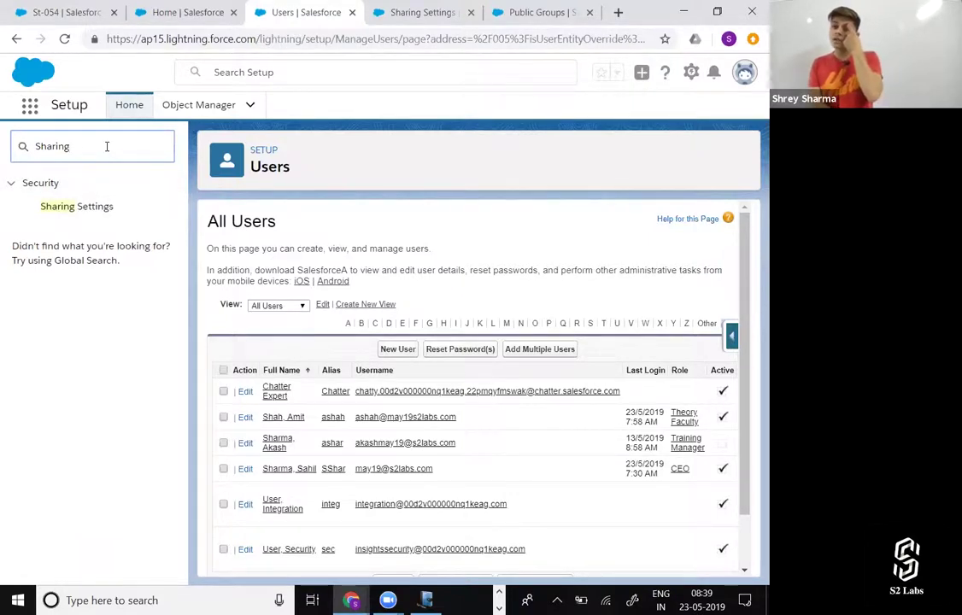
click(107, 208)
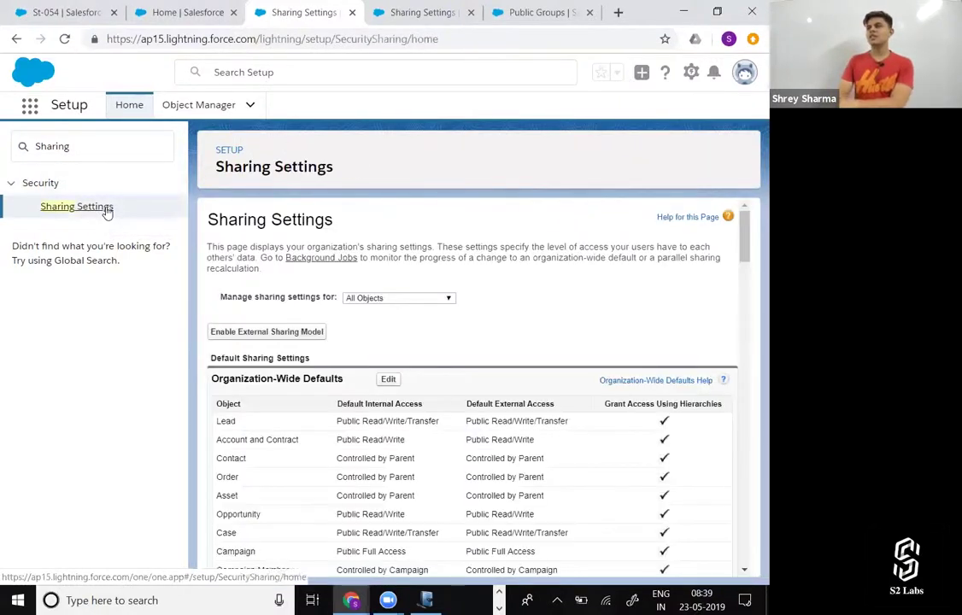
Examine the organization-wide defaults and the sharing rule sections for each object, down to Student Sharing Rules.
scroll(476, 338, down, 2)
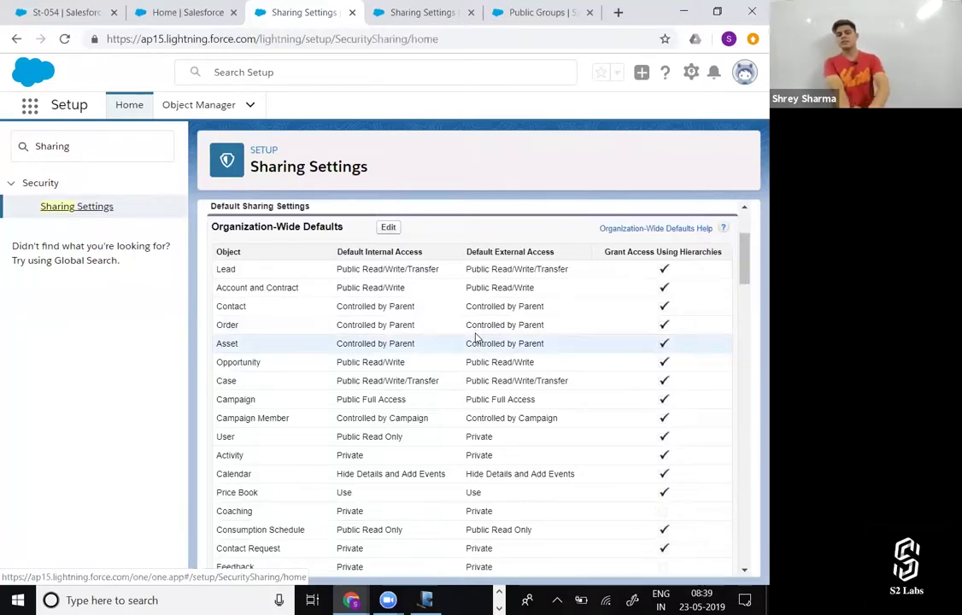
scroll(476, 338, down, 6)
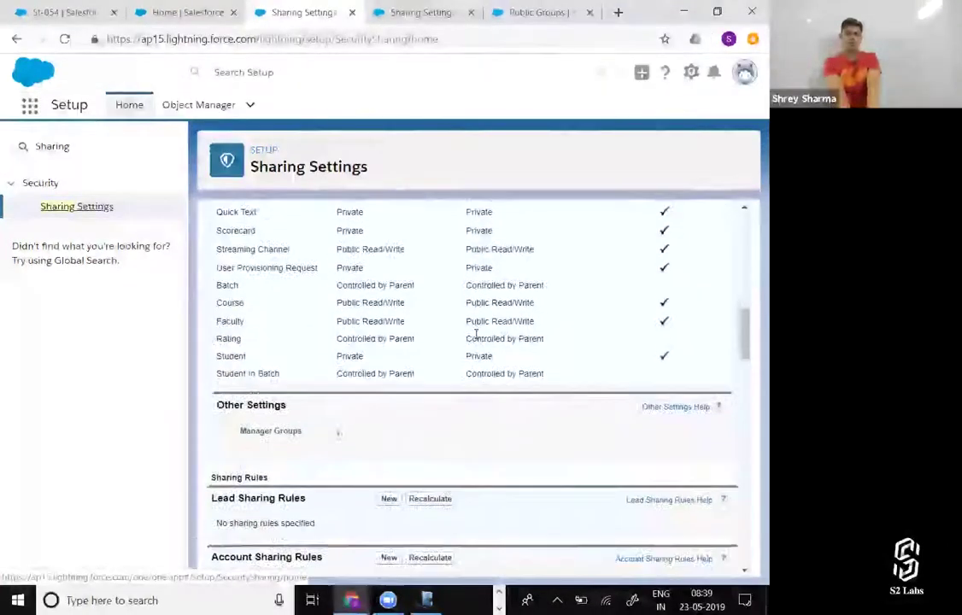
scroll(475, 335, down, 3)
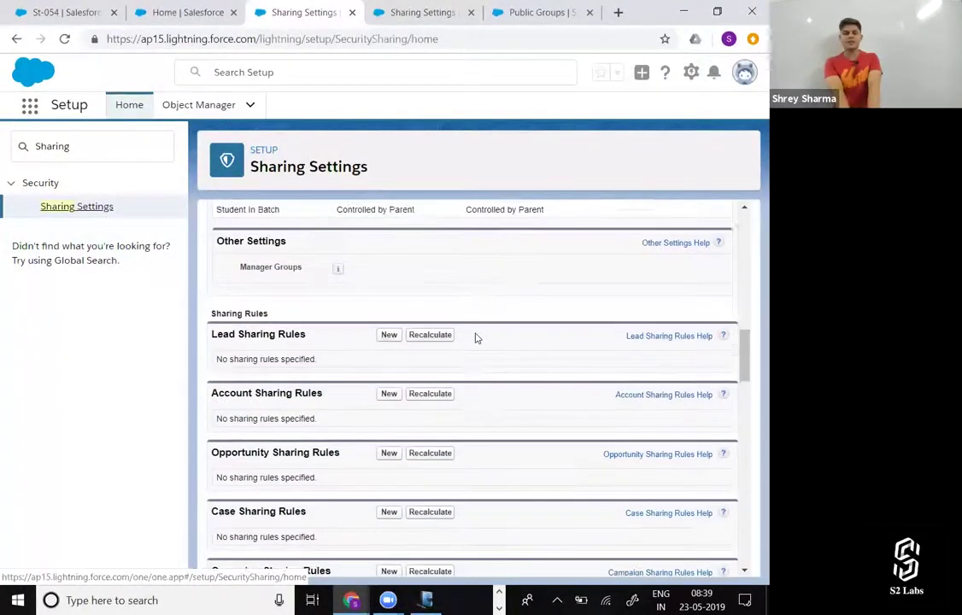
scroll(476, 338, down, 3)
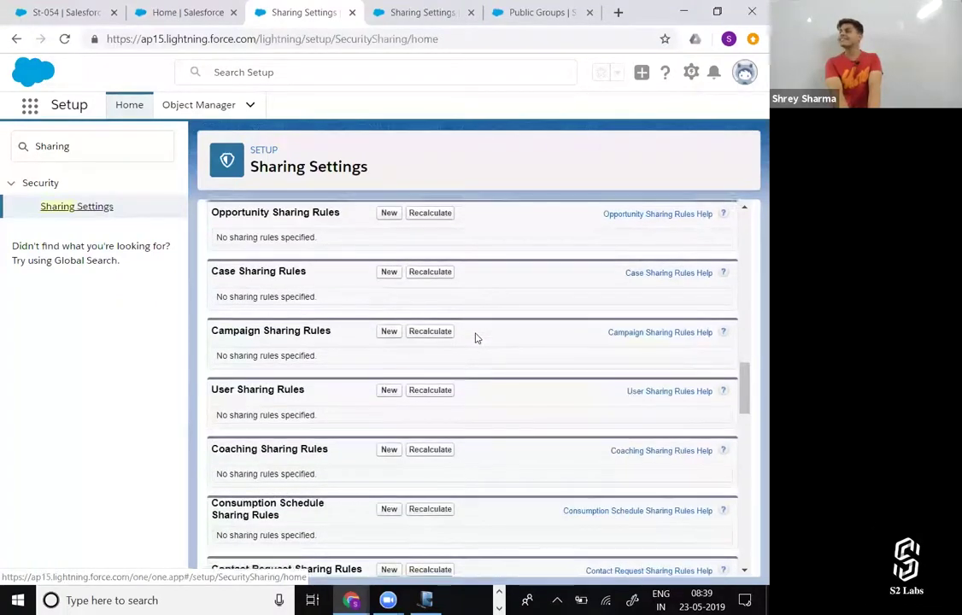
scroll(476, 338, up, 3)
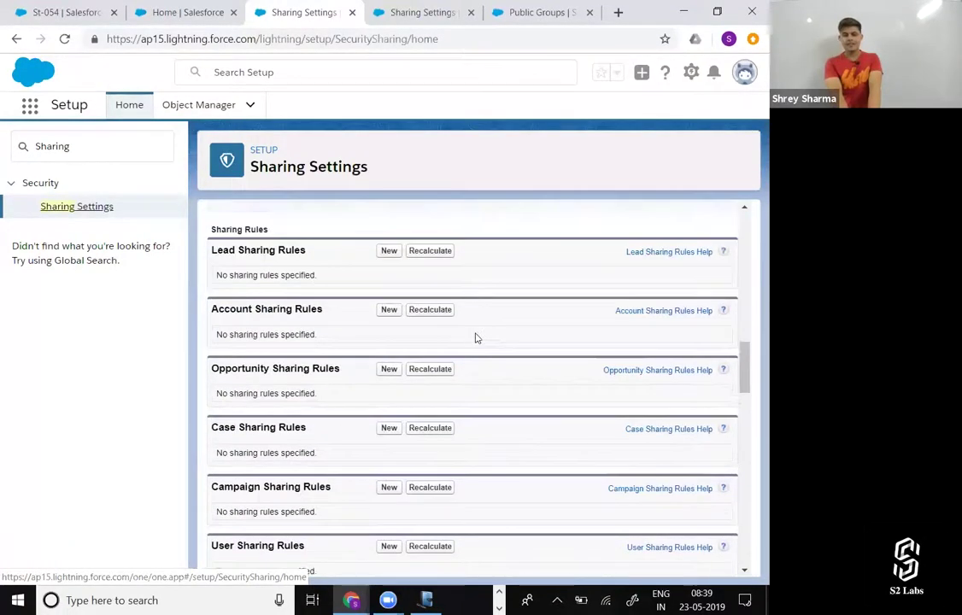
scroll(305, 251, down, 15)
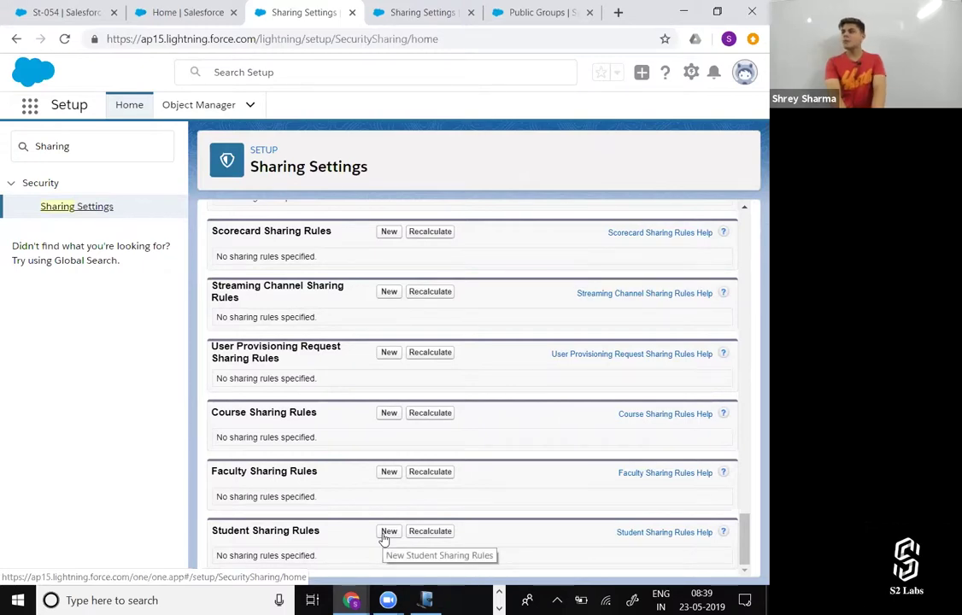
scroll(383, 536, up, 15)
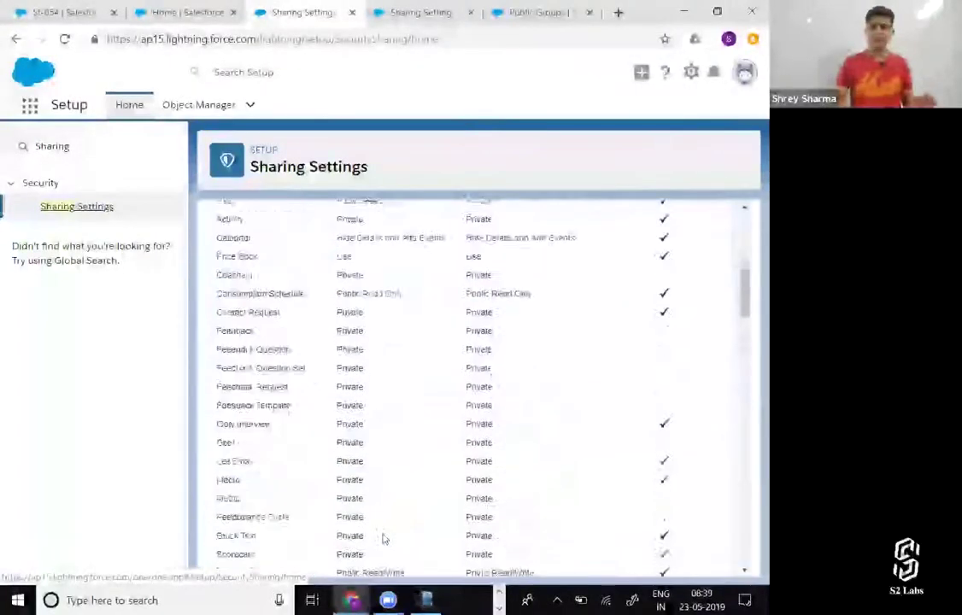
scroll(383, 537, up, 5)
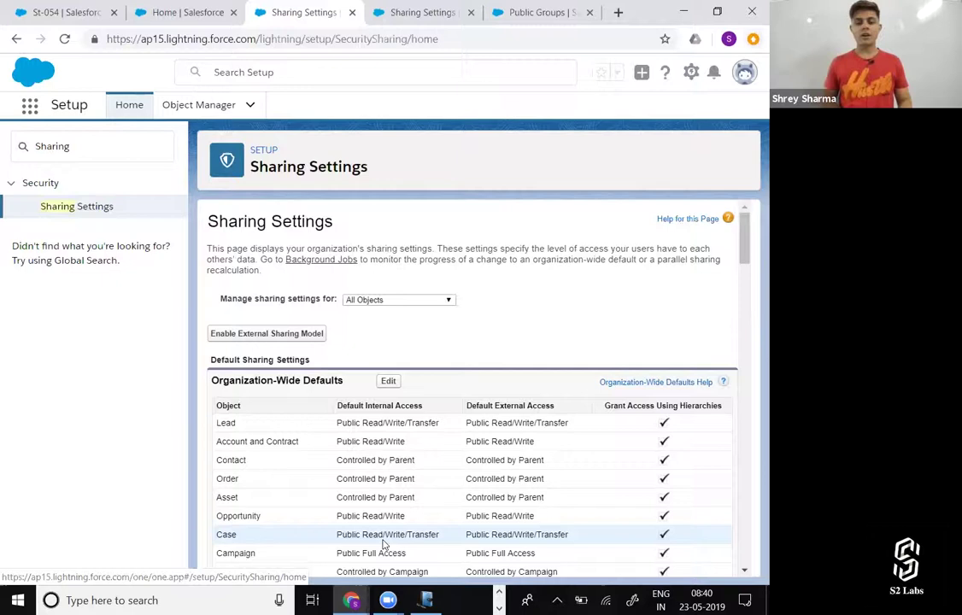
Switch to Windows Journal and insert a blank page before the Public Groups notes.
key(alt+Tab)
key(alt+Tab)
key(alt+Tab)
key(alt+Tab)
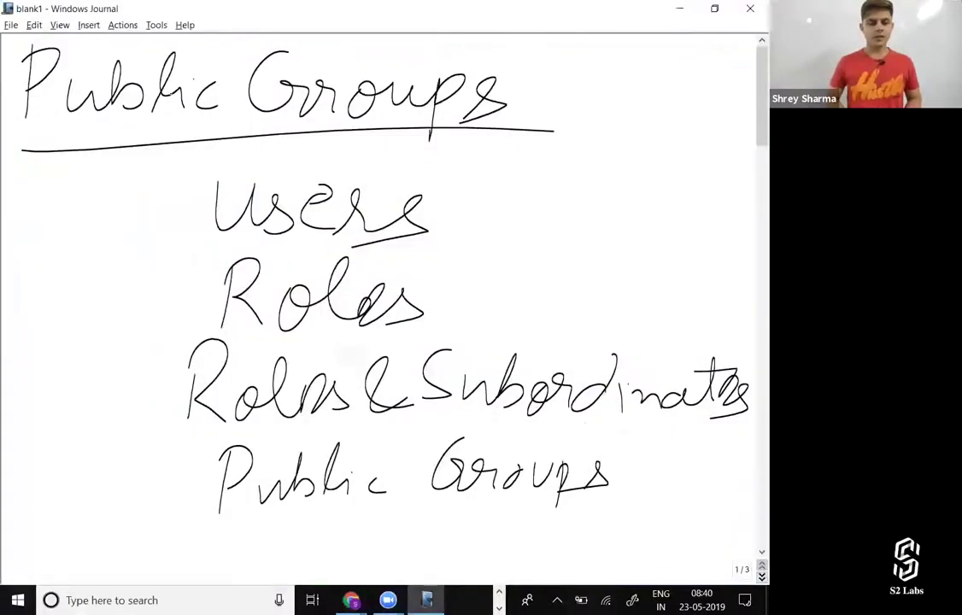
click(89, 24)
click(100, 39)
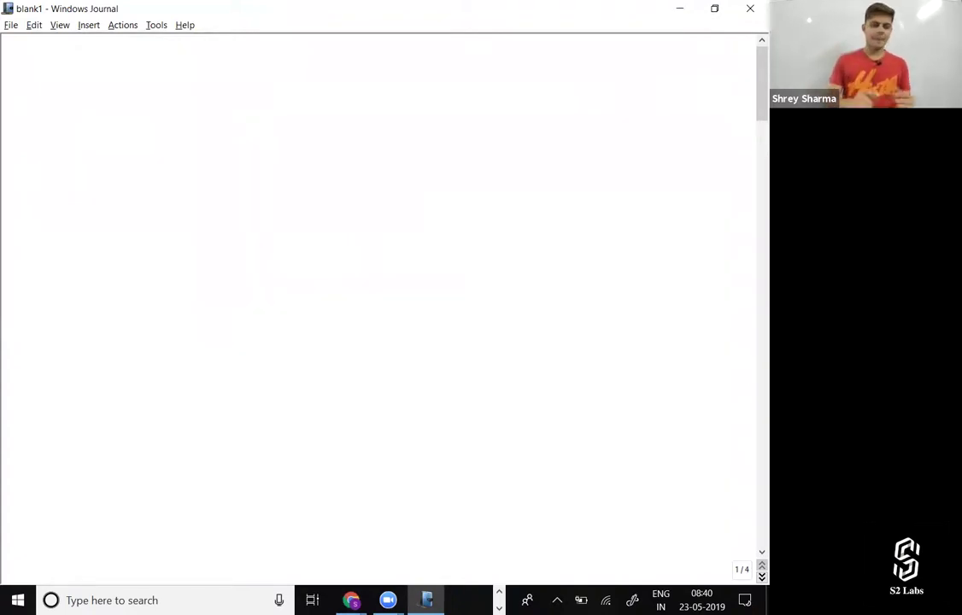
Handwrite the heading "Sharing Rules" at the top of the blank page and underline it.
mouse_move(61, 46)
mouse_down()
mouse_move(70, 54)
mouse_move(30, 101)
mouse_up()
drag(89, 45, 111, 102)
mouse_move(136, 68)
mouse_down()
mouse_move(153, 86)
mouse_move(204, 85)
mouse_move(283, 114)
mouse_up()
click(213, 63)
mouse_move(345, 51)
mouse_down()
mouse_move(339, 82)
mouse_move(375, 91)
mouse_up()
drag(388, 79, 440, 89)
drag(451, 62, 466, 98)
drag(47, 131, 518, 129)
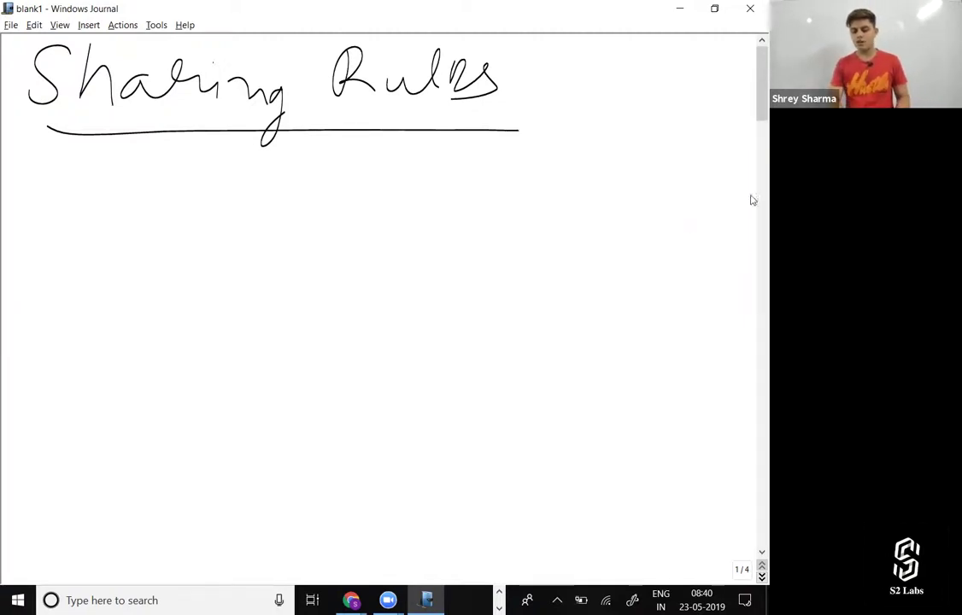
click(757, 258)
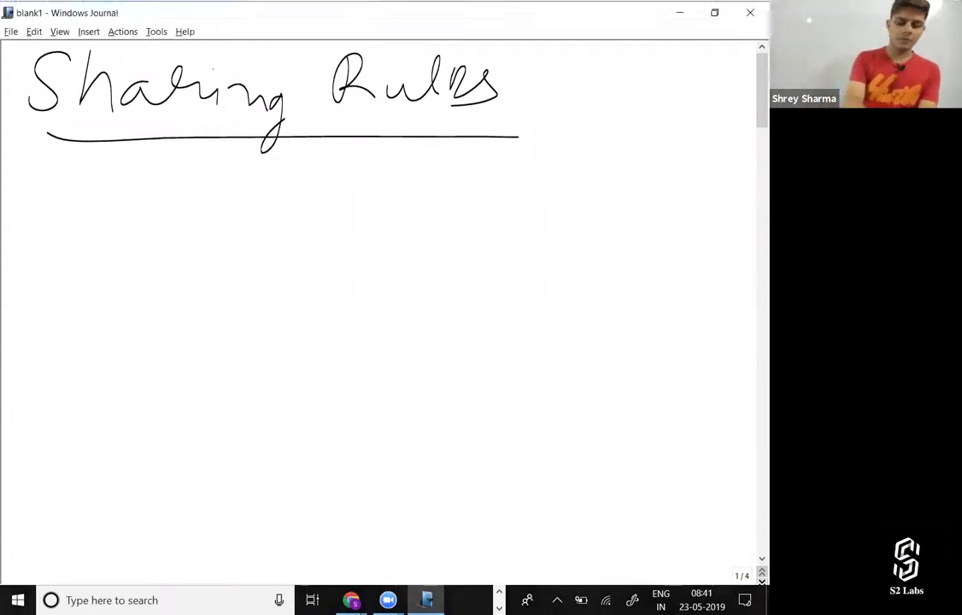
Handwrite the first point, "1) Which Records to share?", on two lines below the heading.
drag(52, 180, 48, 243)
drag(61, 155, 56, 264)
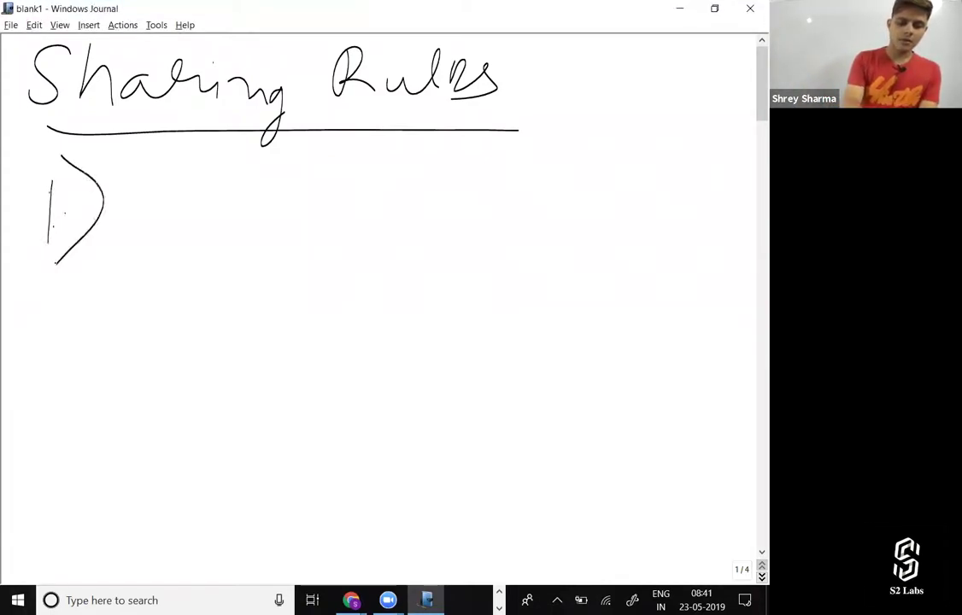
mouse_move(134, 176)
mouse_down()
mouse_move(182, 179)
mouse_move(221, 199)
mouse_move(225, 221)
mouse_up()
mouse_move(242, 205)
mouse_down()
mouse_move(242, 225)
mouse_move(313, 172)
mouse_move(322, 232)
mouse_up()
click(248, 191)
drag(393, 159, 382, 227)
drag(387, 169, 420, 227)
mouse_move(450, 190)
mouse_down()
mouse_move(432, 206)
mouse_move(464, 229)
mouse_up()
mouse_move(439, 192)
mouse_down()
mouse_move(452, 191)
mouse_move(436, 212)
mouse_up()
mouse_move(498, 191)
mouse_down()
mouse_move(474, 206)
mouse_move(502, 227)
mouse_up()
mouse_move(522, 193)
mouse_down()
mouse_move(515, 224)
mouse_move(546, 193)
mouse_move(566, 194)
mouse_up()
mouse_move(589, 197)
mouse_down()
mouse_move(571, 224)
mouse_move(601, 176)
mouse_up()
drag(628, 205, 636, 236)
mouse_move(675, 197)
mouse_down()
mouse_move(674, 229)
mouse_move(692, 205)
mouse_up()
drag(706, 202, 710, 202)
mouse_move(143, 302)
mouse_down()
mouse_move(184, 261)
mouse_move(175, 301)
mouse_up()
drag(221, 250, 256, 304)
mouse_move(299, 276)
mouse_down()
mouse_move(325, 301)
mouse_move(352, 278)
mouse_move(395, 295)
mouse_up()
mouse_move(436, 258)
mouse_down()
mouse_move(453, 271)
mouse_move(444, 301)
mouse_move(456, 328)
mouse_up()
click(451, 331)
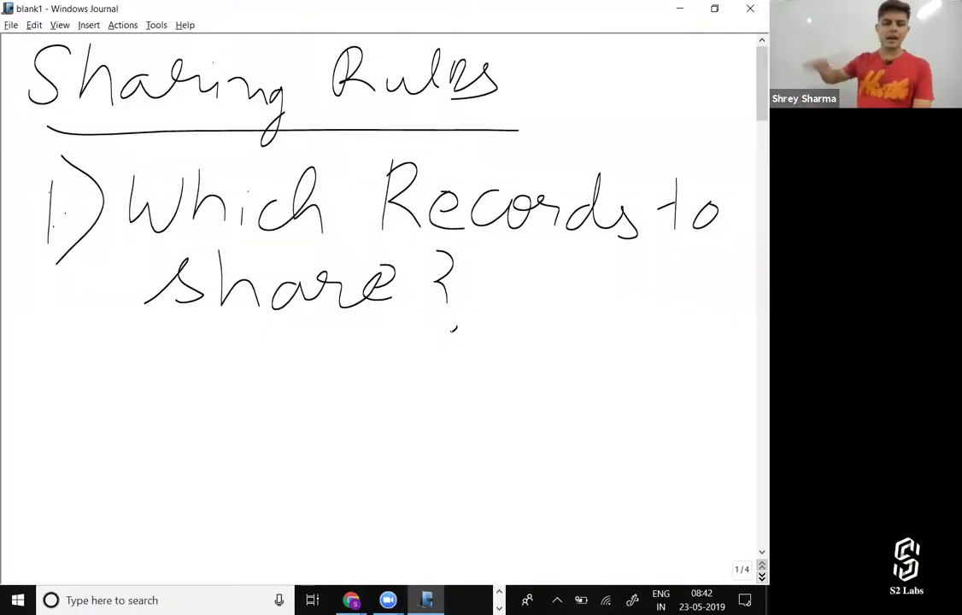
Handwrite the second point, "2) With whom you wanna share that?", below the first point.
drag(35, 389, 77, 431)
mouse_move(83, 347)
mouse_down()
mouse_move(122, 408)
mouse_move(90, 463)
mouse_up()
mouse_move(164, 376)
mouse_down()
mouse_move(164, 421)
mouse_move(224, 376)
mouse_move(236, 420)
mouse_up()
drag(268, 369, 270, 420)
mouse_move(256, 395)
mouse_down()
mouse_move(279, 393)
mouse_move(323, 419)
mouse_move(401, 409)
mouse_move(452, 335)
mouse_move(479, 431)
mouse_move(538, 419)
mouse_move(637, 448)
mouse_move(688, 409)
mouse_move(722, 415)
mouse_move(727, 436)
mouse_up()
mouse_move(161, 477)
mouse_down()
mouse_move(212, 456)
mouse_move(251, 489)
mouse_move(371, 491)
mouse_move(432, 474)
mouse_move(497, 500)
mouse_move(527, 494)
mouse_move(538, 511)
mouse_move(581, 509)
mouse_up()
mouse_move(632, 472)
mouse_down()
mouse_move(628, 511)
mouse_move(650, 485)
mouse_move(662, 506)
mouse_move(690, 511)
mouse_up()
mouse_move(694, 504)
mouse_down()
mouse_move(706, 511)
mouse_move(714, 484)
mouse_move(725, 506)
mouse_up()
click(716, 532)
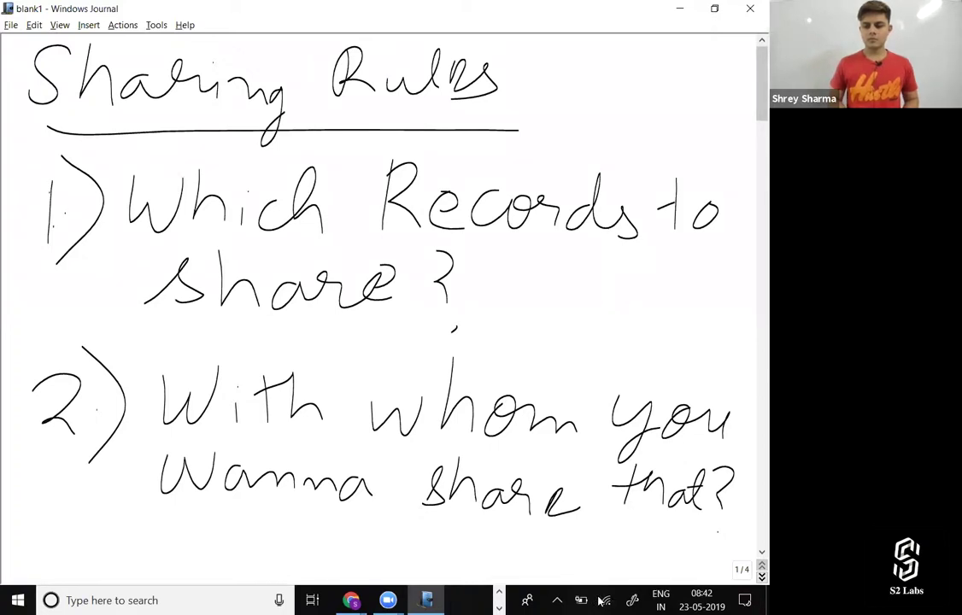
Handwrite the third point, "3) What access Level?", below the second point.
drag(752, 100, 752, 135)
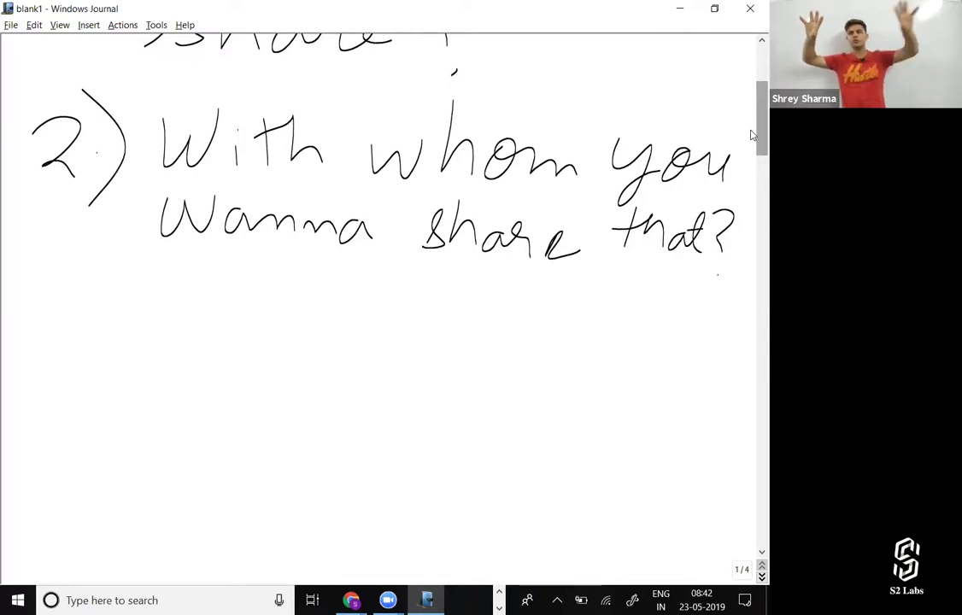
mouse_move(42, 315)
mouse_down()
mouse_move(65, 311)
mouse_move(30, 369)
mouse_up()
drag(82, 275, 65, 398)
mouse_move(151, 297)
mouse_down()
mouse_move(174, 359)
mouse_move(218, 297)
mouse_up()
mouse_move(225, 295)
mouse_down()
mouse_move(222, 363)
mouse_move(259, 361)
mouse_up()
mouse_move(279, 342)
mouse_down()
mouse_move(295, 337)
mouse_move(299, 366)
mouse_up()
drag(339, 299, 344, 368)
drag(321, 332, 351, 329)
mouse_move(423, 340)
mouse_down()
mouse_move(428, 367)
mouse_move(466, 370)
mouse_up()
mouse_move(485, 337)
mouse_down()
mouse_move(478, 363)
mouse_move(571, 355)
mouse_move(579, 342)
mouse_up()
mouse_move(246, 419)
mouse_down()
mouse_move(284, 460)
mouse_move(340, 457)
mouse_up()
mouse_move(362, 419)
mouse_down()
mouse_move(391, 417)
mouse_move(418, 457)
mouse_move(461, 458)
mouse_up()
drag(500, 416, 514, 466)
click(517, 493)
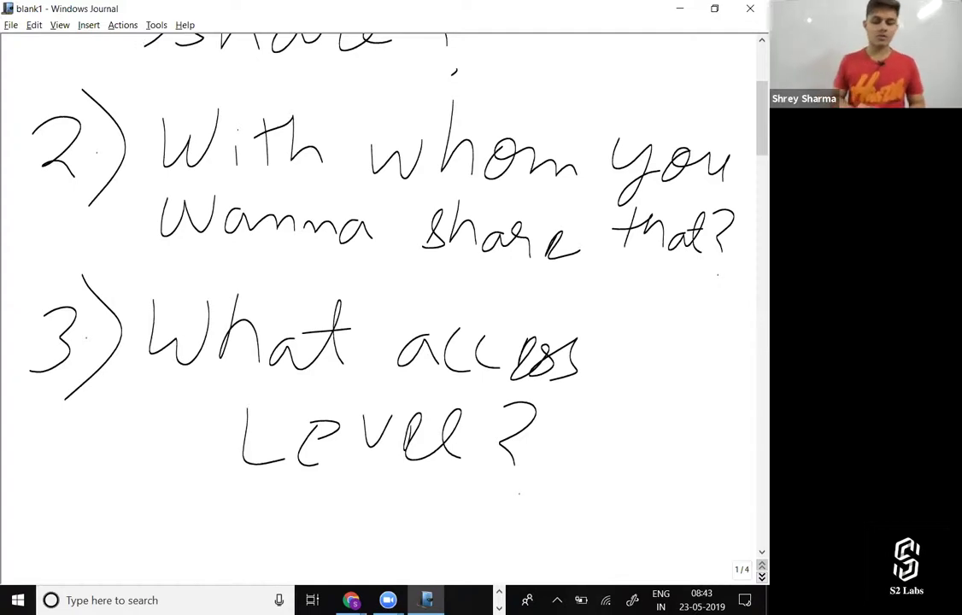
Switch back to Salesforce Sharing Settings and start a new rule under Student Sharing Rules.
key(alt+Tab)
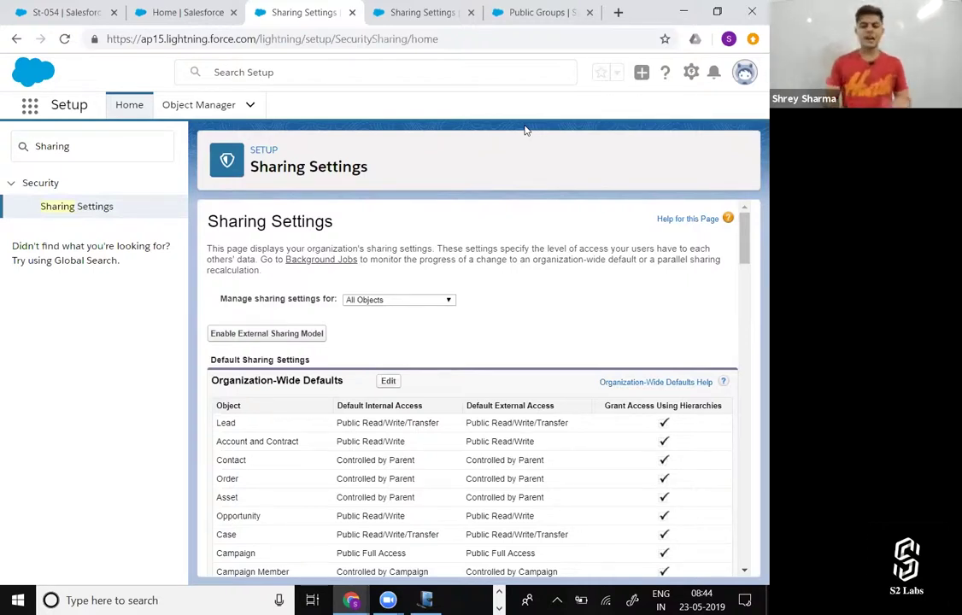
scroll(549, 232, down, 2)
scroll(549, 264, down, 2)
scroll(550, 259, up, 4)
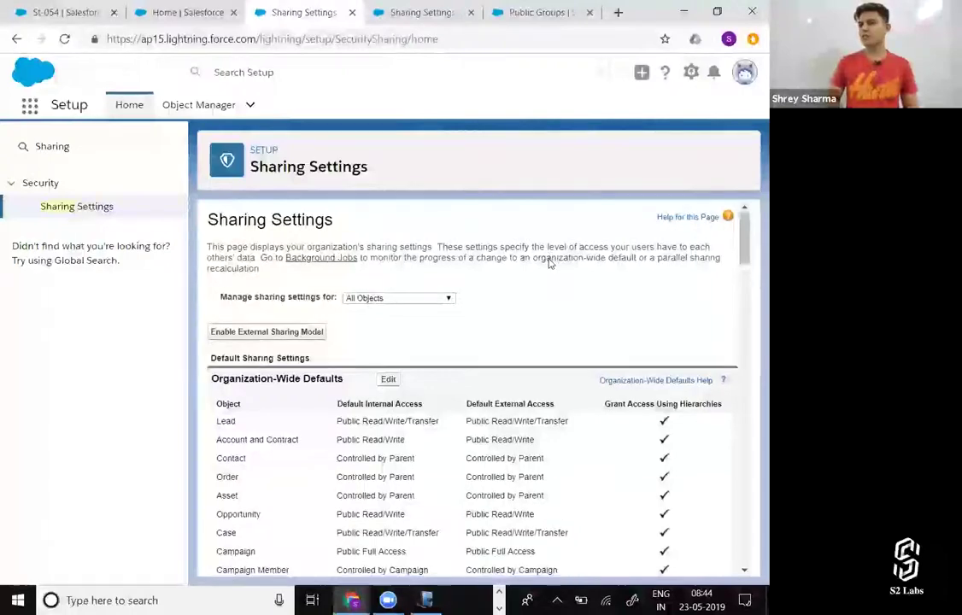
scroll(549, 259, down, 12)
scroll(493, 346, down, 15)
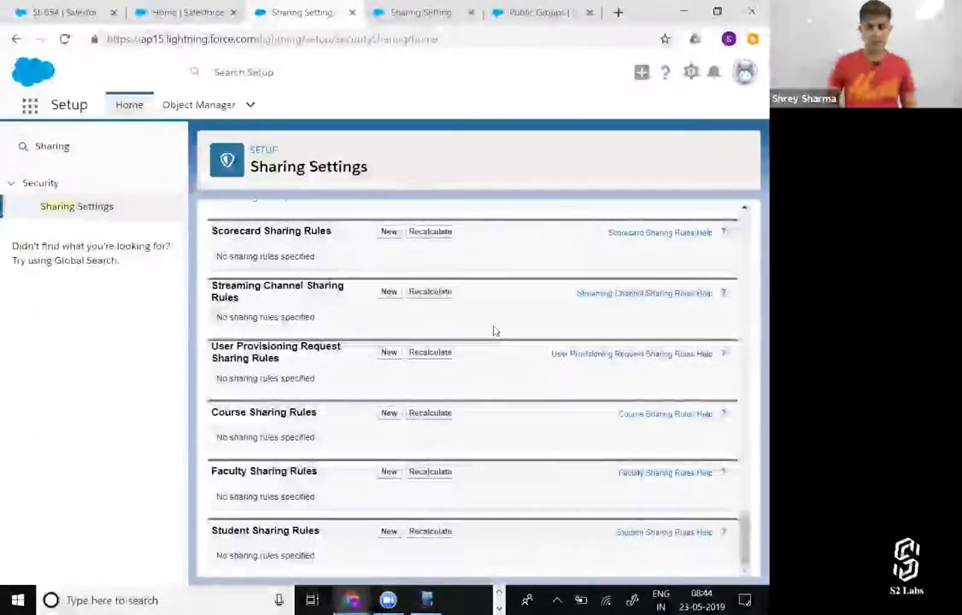
click(397, 538)
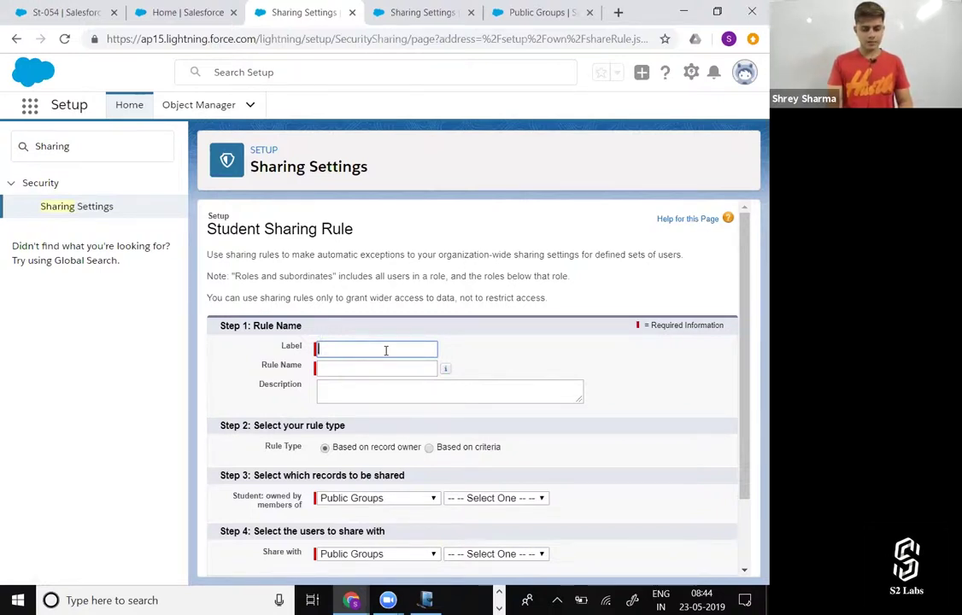
Enter SalesforceRecordsShare as the new Student sharing rule's label and use the same text as its rule name.
text(Sales)
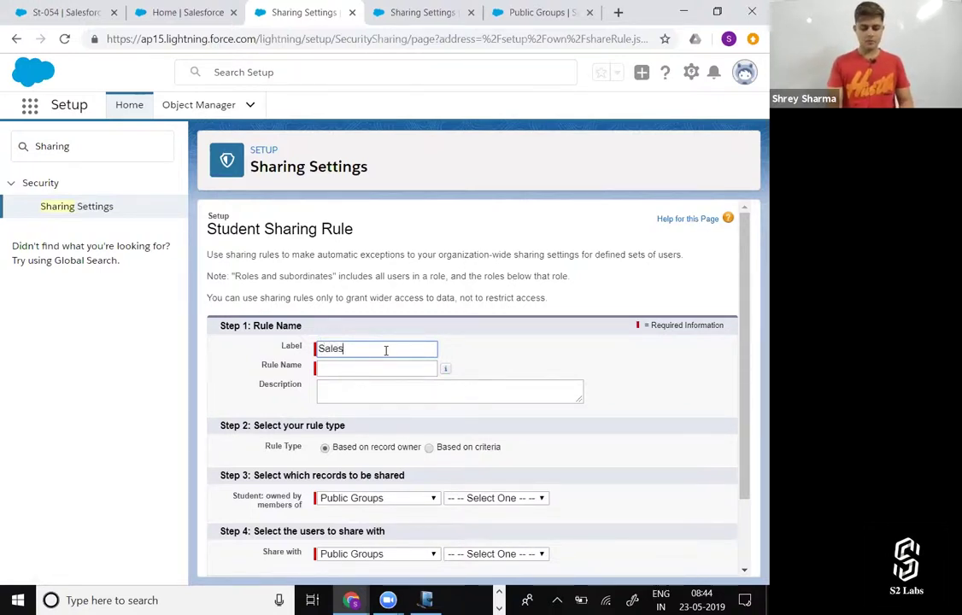
text(forceRecords)
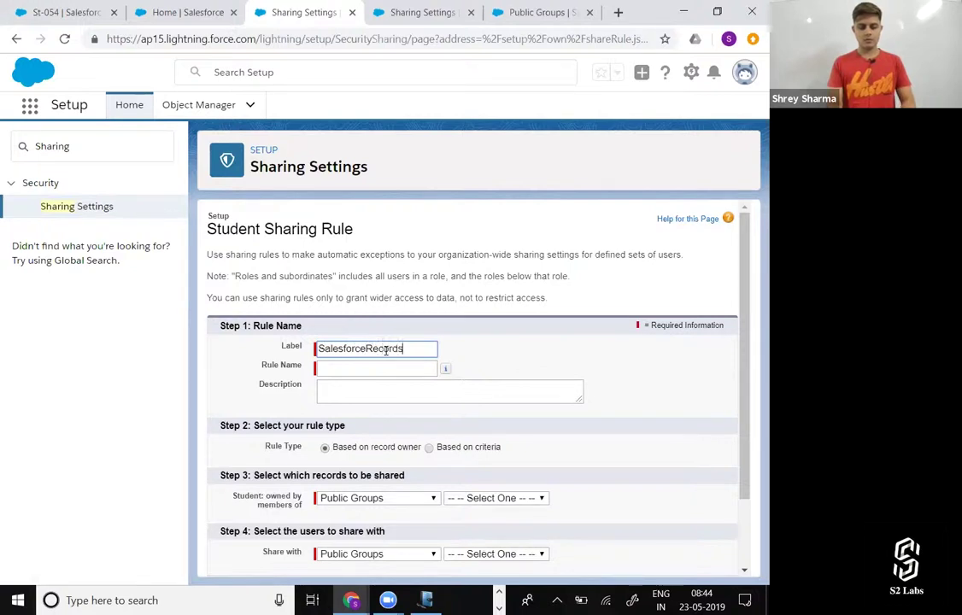
text(Shar)
key(BackSpace)
key(BackSpace)
key(BackSpace)
text(Share)
key(Tab)
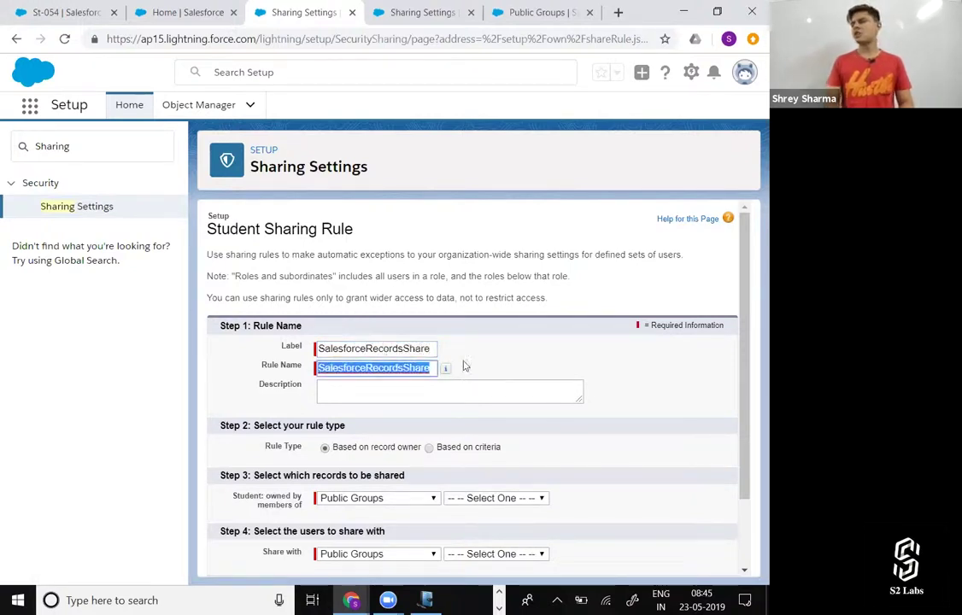
scroll(462, 364, down, 1)
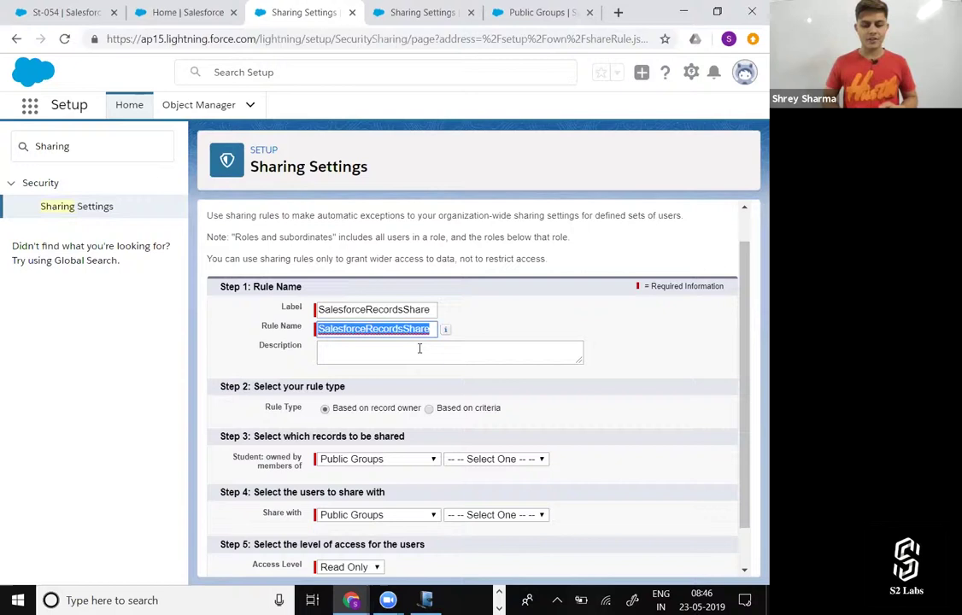
click(490, 339)
scroll(561, 392, down, 1)
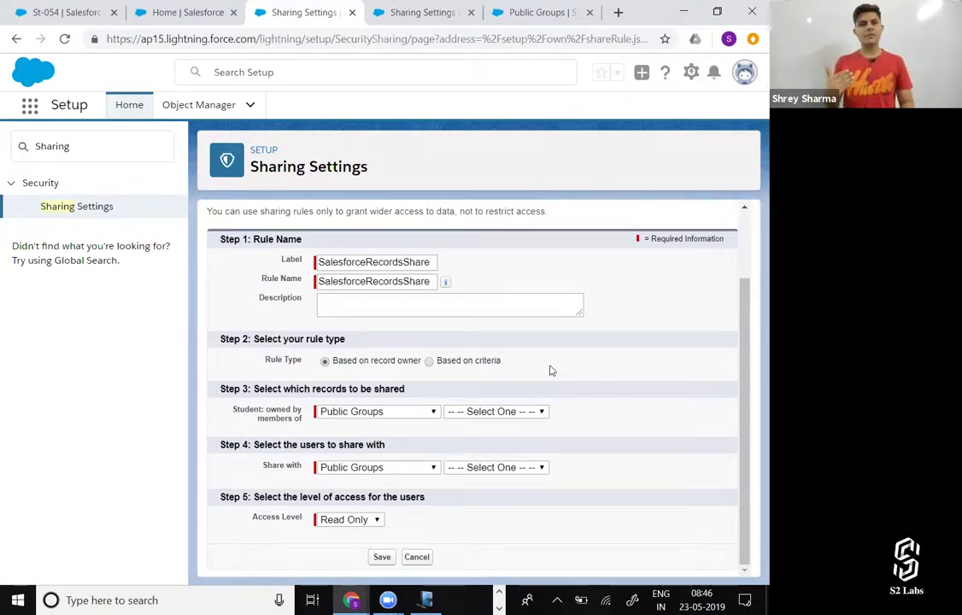
Switch to the Windows Journal notes and insert a new blank page.
key(alt+Tab)
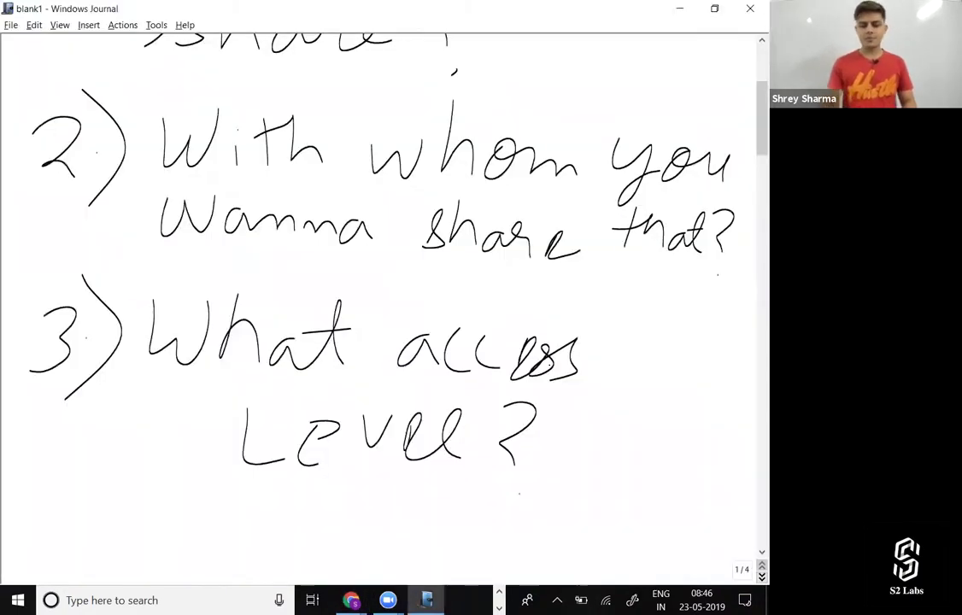
drag(761, 109, 761, 189)
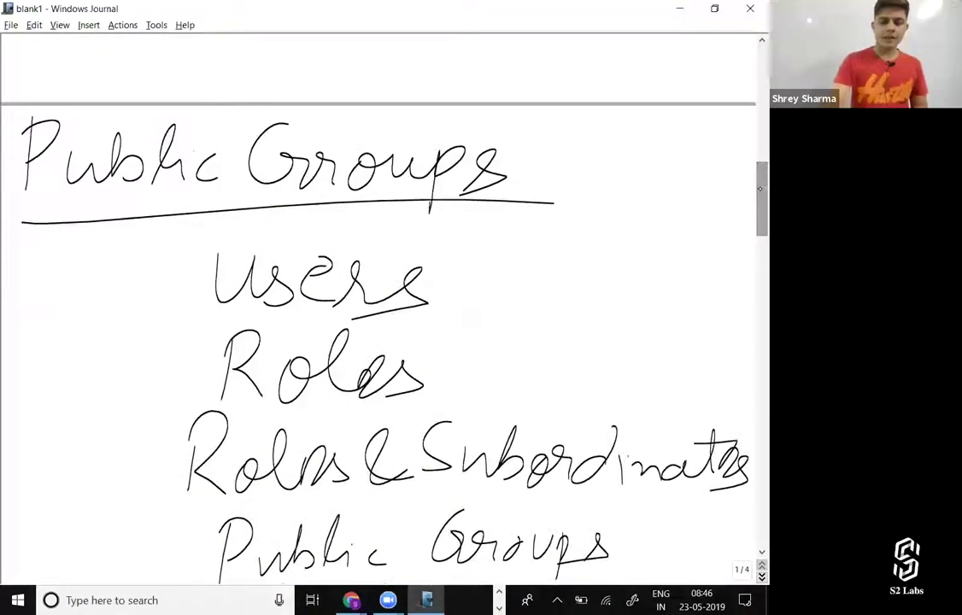
click(81, 25)
click(137, 39)
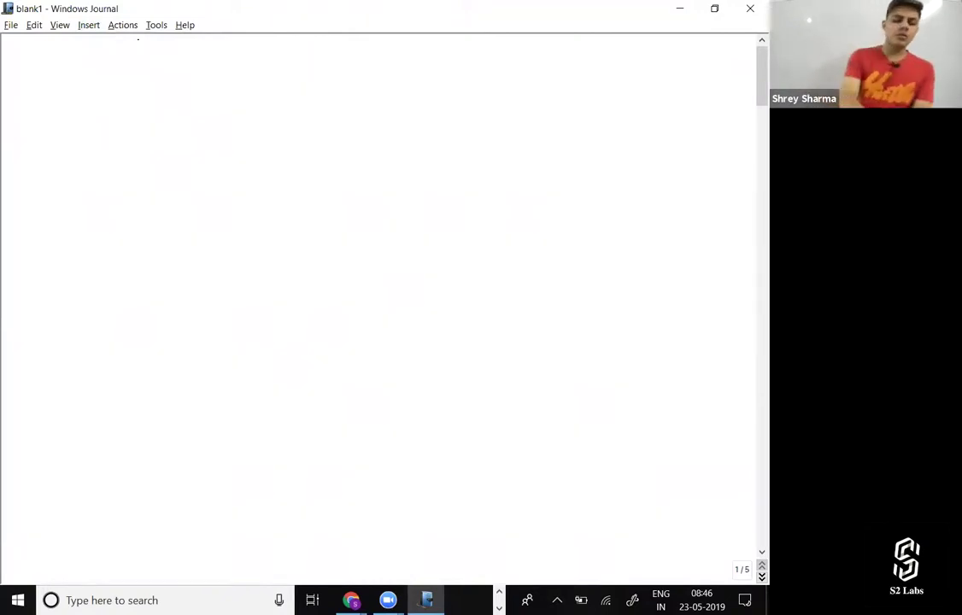
Handwrite the heading "Types of sharing Rules" on two lines at the head of the blank page and underline it.
drag(58, 63, 131, 60)
drag(90, 61, 91, 114)
mouse_move(121, 84)
mouse_down()
mouse_move(126, 94)
mouse_move(190, 41)
mouse_move(201, 84)
mouse_move(266, 89)
mouse_move(244, 113)
mouse_up()
mouse_move(337, 92)
mouse_down()
mouse_move(318, 108)
mouse_move(335, 158)
mouse_up()
mouse_move(408, 88)
mouse_down()
mouse_move(393, 108)
mouse_move(475, 104)
mouse_move(516, 120)
mouse_move(564, 89)
mouse_move(583, 119)
mouse_move(664, 89)
mouse_move(697, 100)
mouse_up()
drag(494, 155, 486, 226)
mouse_move(491, 158)
mouse_down()
mouse_move(513, 195)
mouse_move(547, 212)
mouse_up()
drag(562, 209, 562, 226)
click(631, 170)
mouse_move(601, 155)
mouse_down()
mouse_move(598, 214)
mouse_move(560, 224)
mouse_move(633, 179)
mouse_move(675, 222)
mouse_up()
drag(586, 236, 674, 229)
drag(92, 237, 656, 270)
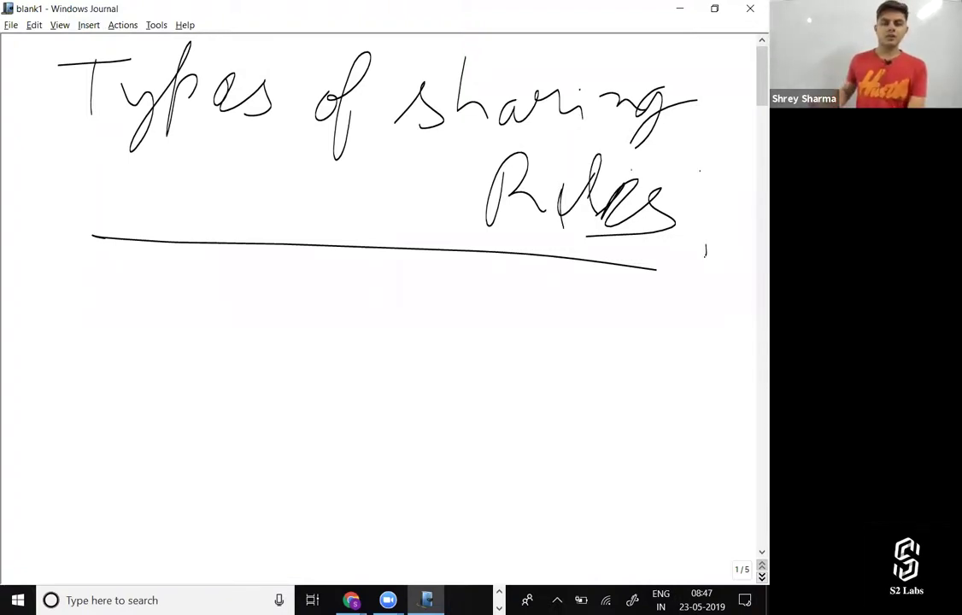
Handwrite the first list entry, "1.) Criteria Based", below the underlined heading.
drag(56, 286, 49, 330)
drag(72, 265, 67, 361)
mouse_move(189, 279)
mouse_down()
mouse_move(157, 318)
mouse_move(229, 339)
mouse_move(265, 275)
mouse_move(299, 338)
mouse_move(404, 333)
mouse_move(458, 345)
mouse_move(584, 309)
mouse_move(571, 338)
mouse_move(615, 342)
mouse_move(650, 338)
mouse_move(682, 303)
mouse_up()
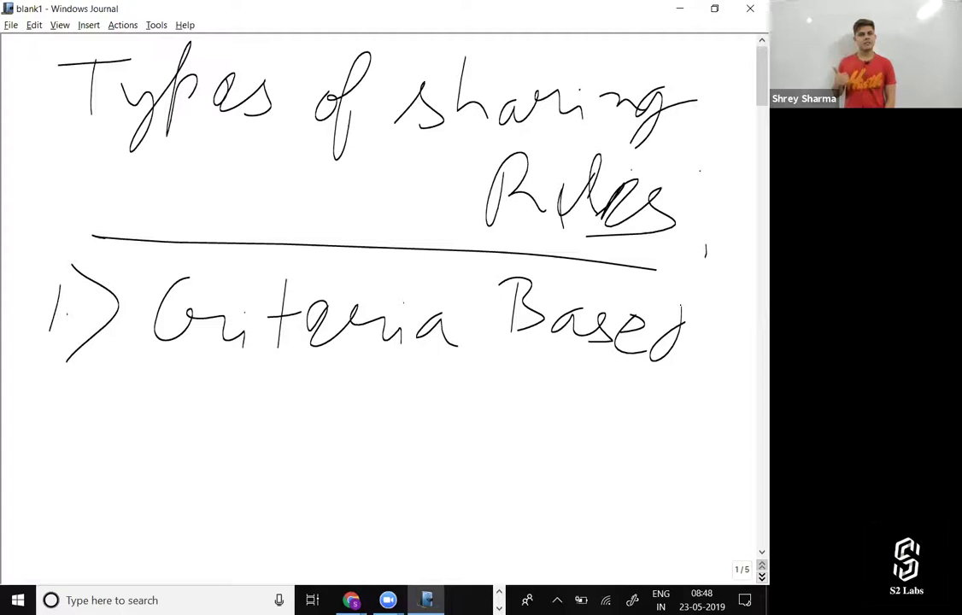
Handwrite the second list entry, "2) Owner Based", below the Criteria Based entry.
mouse_move(43, 434)
mouse_down()
mouse_move(47, 427)
mouse_move(90, 484)
mouse_up()
drag(88, 388, 68, 493)
mouse_move(220, 402)
mouse_down()
mouse_move(212, 440)
mouse_move(224, 431)
mouse_move(325, 453)
mouse_move(376, 423)
mouse_move(423, 468)
mouse_up()
mouse_move(521, 395)
mouse_down()
mouse_move(517, 466)
mouse_move(568, 462)
mouse_move(632, 431)
mouse_move(637, 461)
mouse_move(680, 457)
mouse_move(707, 415)
mouse_up()
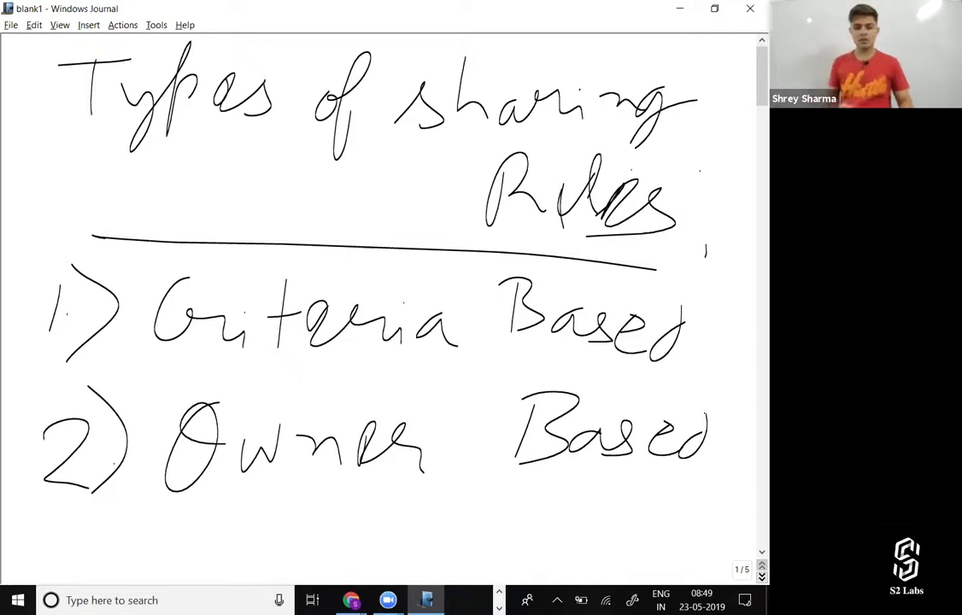
Erase the yellow highlights from Consultants, the APAC Sales Manager and Dev L II in the role hierarchy diagram with the stroke eraser.
drag(761, 85, 757, 389)
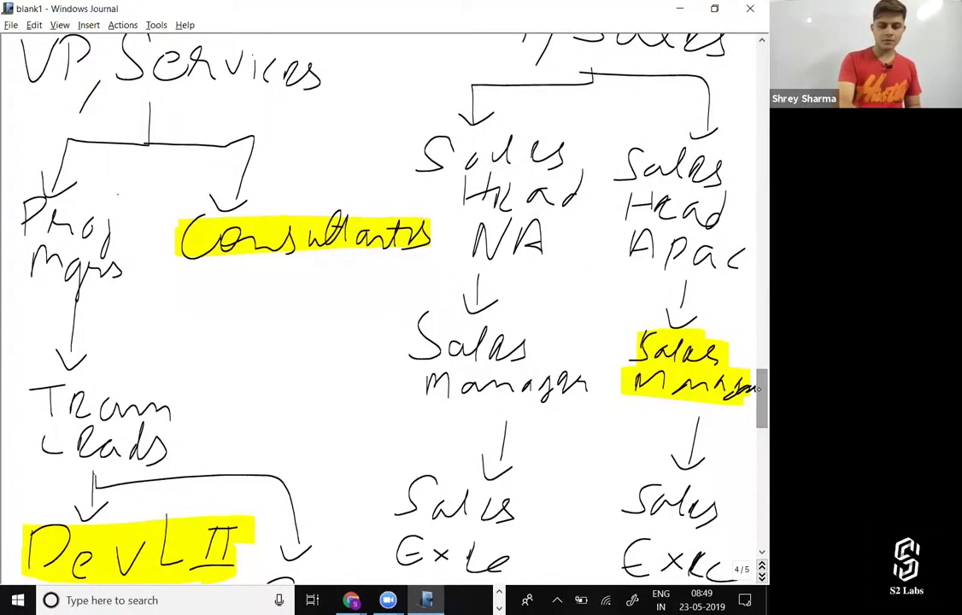
click(157, 25)
mouse_move(217, 69)
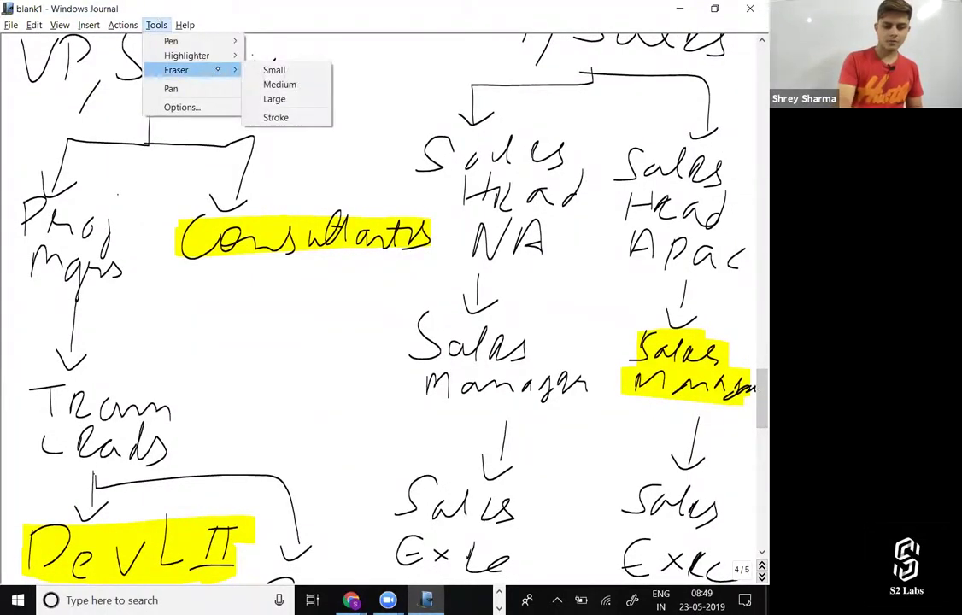
click(275, 117)
click(301, 219)
click(694, 368)
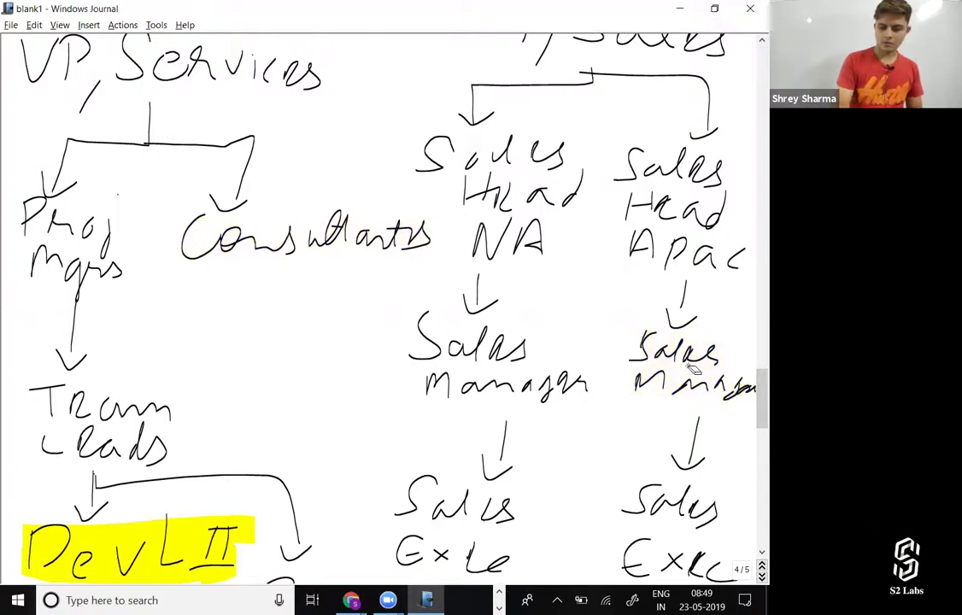
click(197, 543)
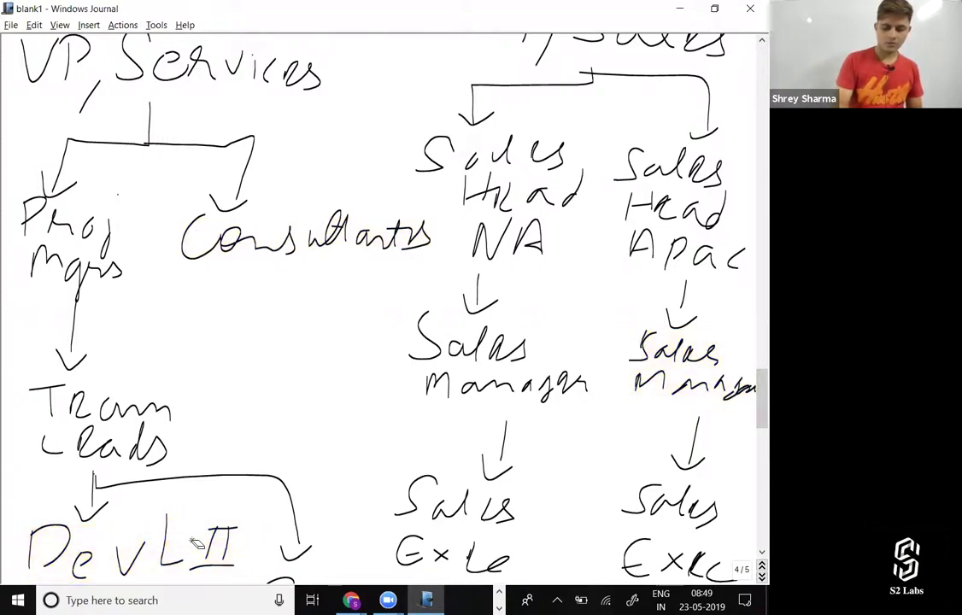
Highlight Consultants and Sales Head APAC in yellow on the role hierarchy diagram.
click(156, 25)
mouse_move(204, 54)
click(290, 43)
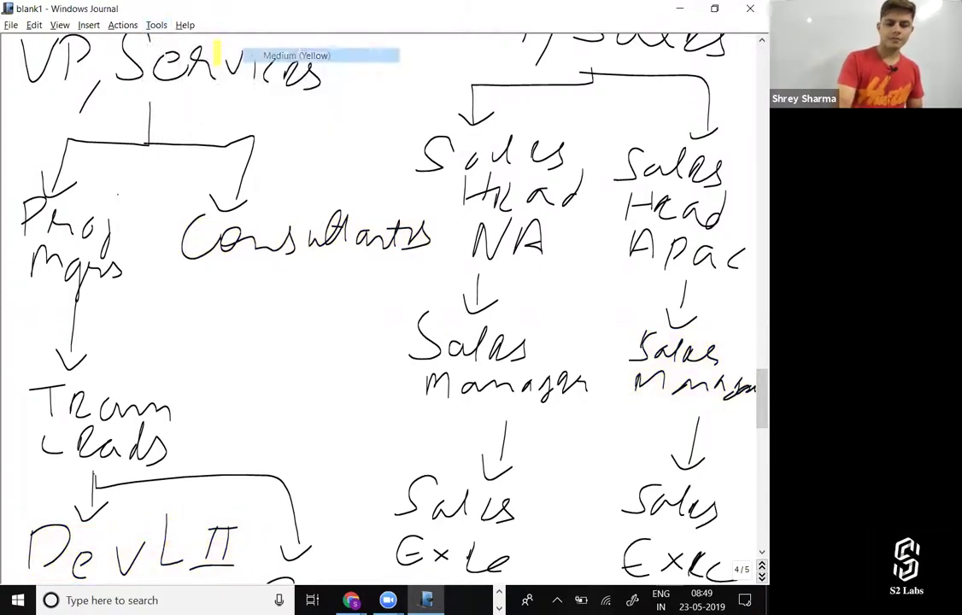
mouse_move(181, 226)
mouse_down()
mouse_move(418, 231)
mouse_move(184, 248)
mouse_move(347, 207)
mouse_up()
mouse_move(642, 141)
mouse_down()
mouse_move(650, 158)
mouse_move(632, 171)
mouse_move(727, 214)
mouse_move(645, 244)
mouse_move(636, 156)
mouse_up()
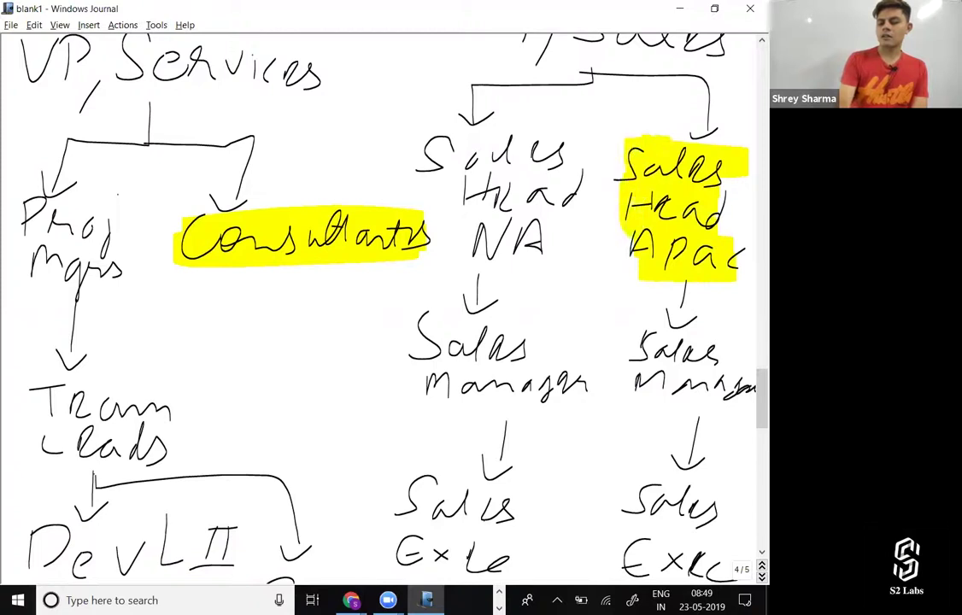
drag(745, 167, 737, 246)
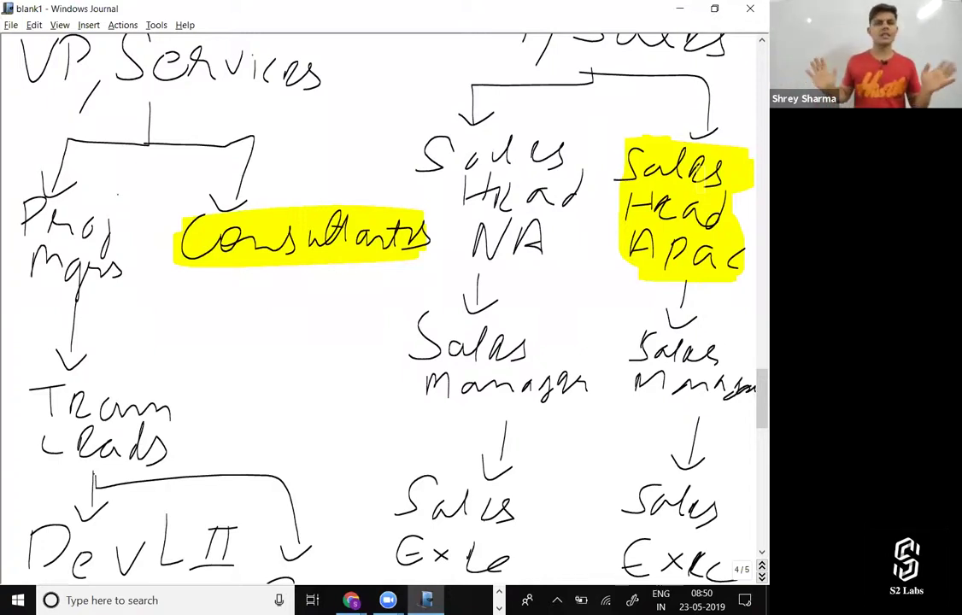
Switch back to the Salesforce sharing rule form and set the rule type to Based on criteria.
key(alt+Tab)
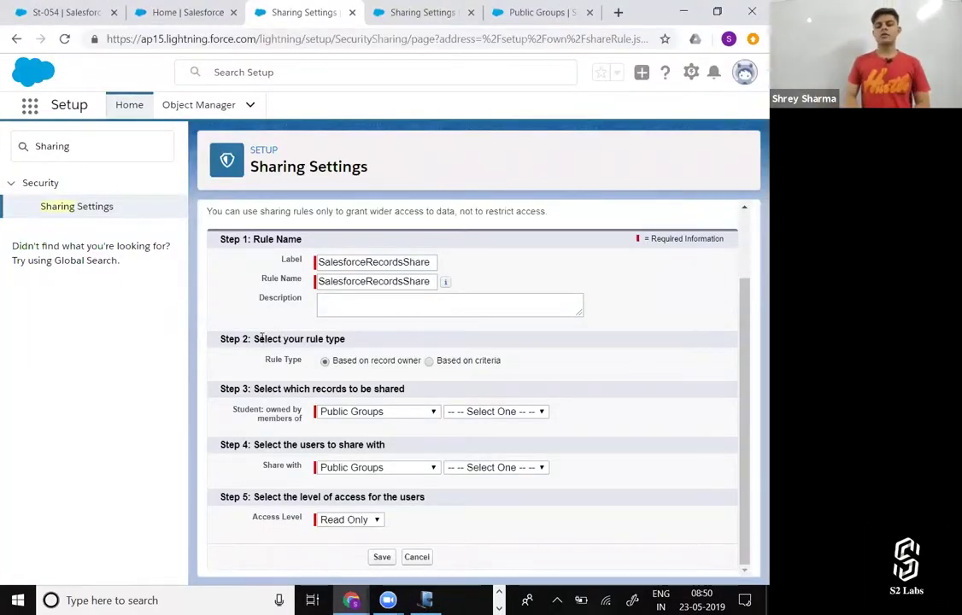
drag(252, 339, 357, 339)
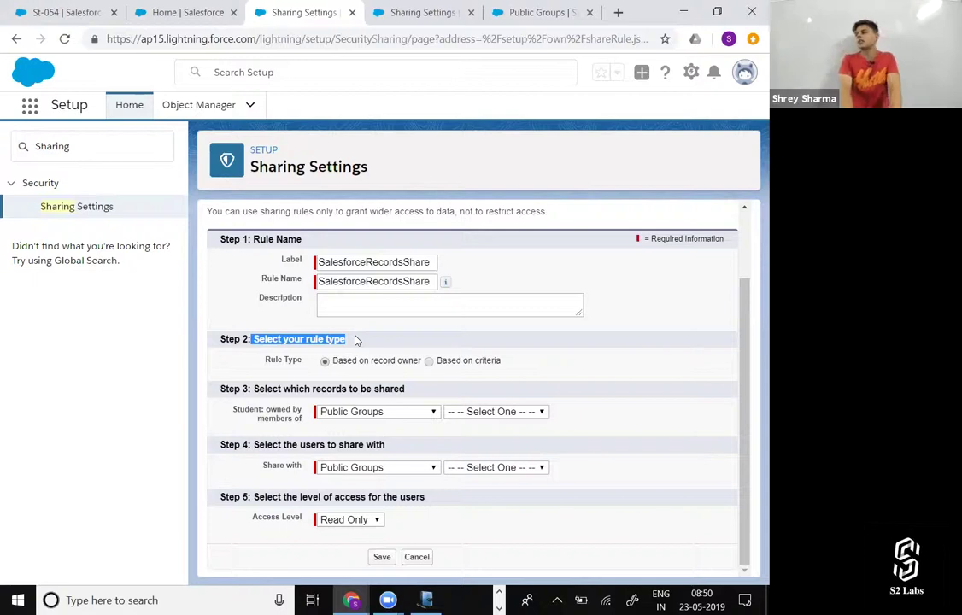
click(429, 360)
Set the first criterion's field to Course Opted and its operator to equals.
click(430, 427)
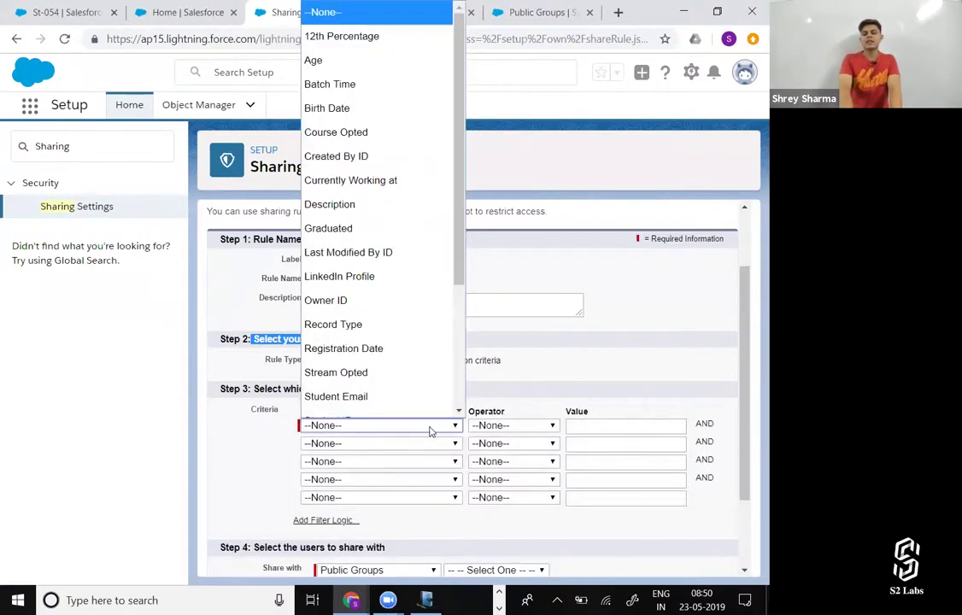
scroll(389, 262, down, 1)
scroll(385, 221, down, 2)
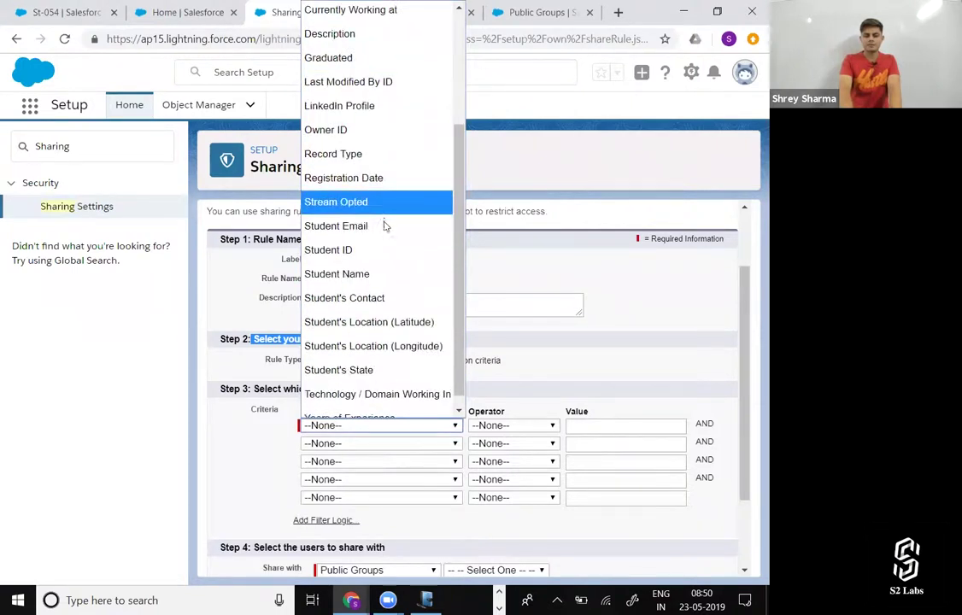
scroll(385, 224, up, 1)
scroll(385, 225, down, 2)
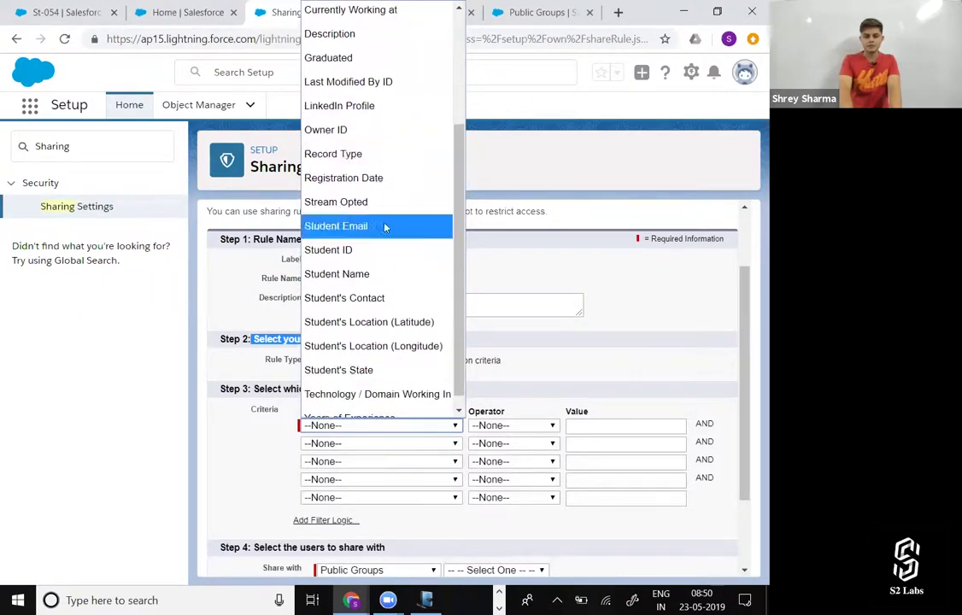
scroll(385, 224, up, 3)
click(336, 131)
click(496, 425)
click(503, 467)
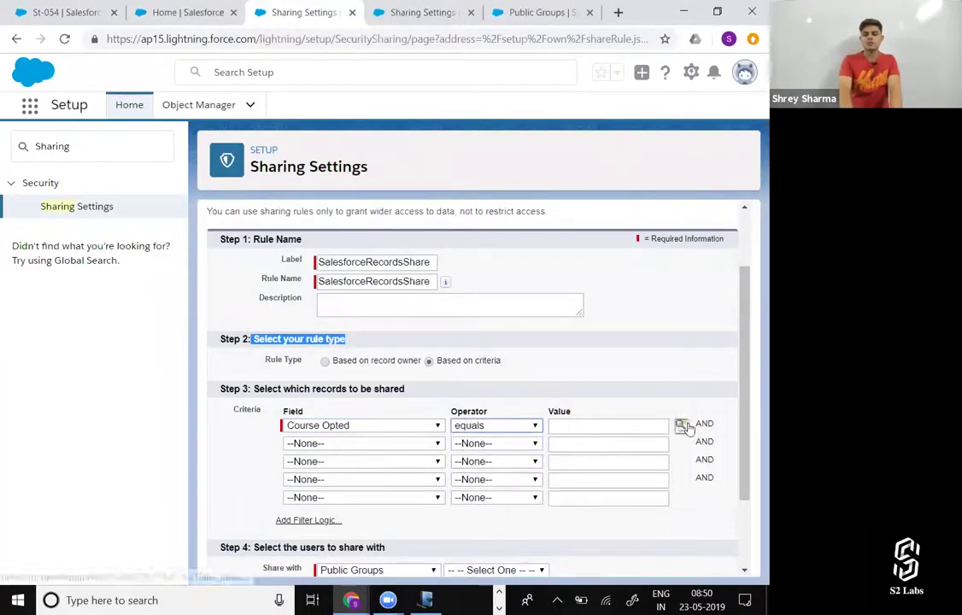
Look up and insert Salesforce Admin and Salesforce Developer as the Course Opted criterion's values.
click(681, 424)
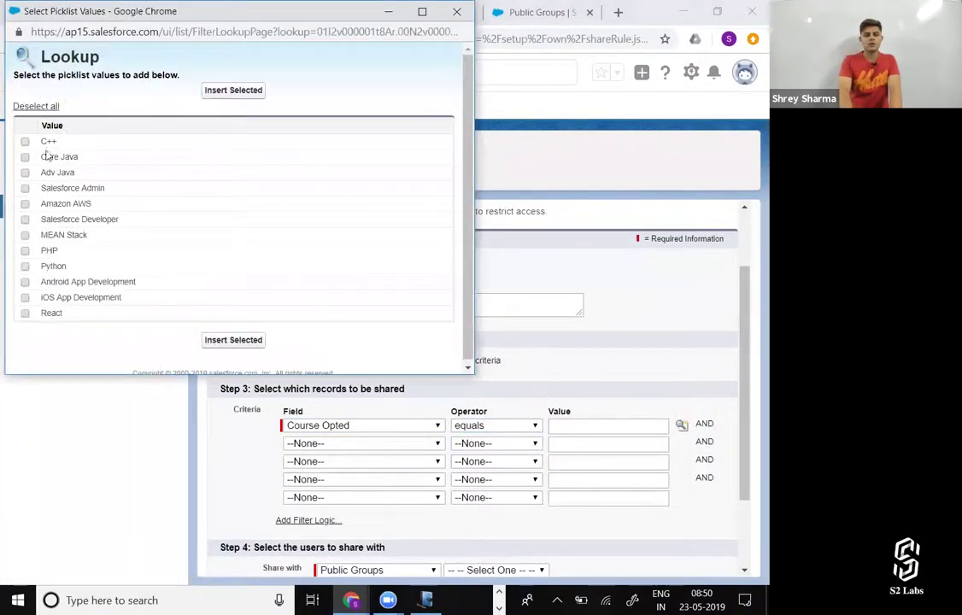
click(25, 188)
click(25, 219)
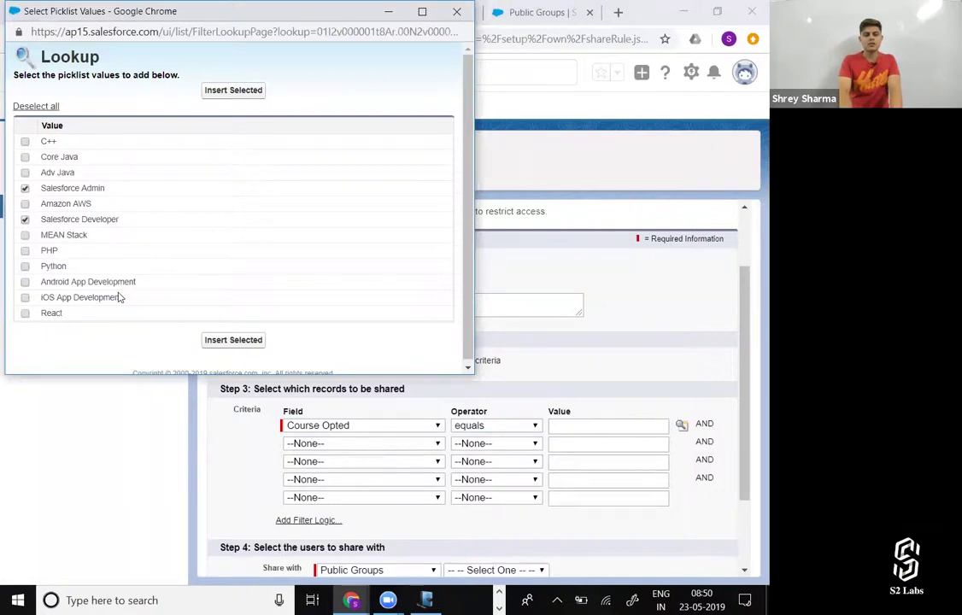
click(245, 341)
Review the form's headings for which records are shared, the users to share with and the level of access.
scroll(522, 435, down, 3)
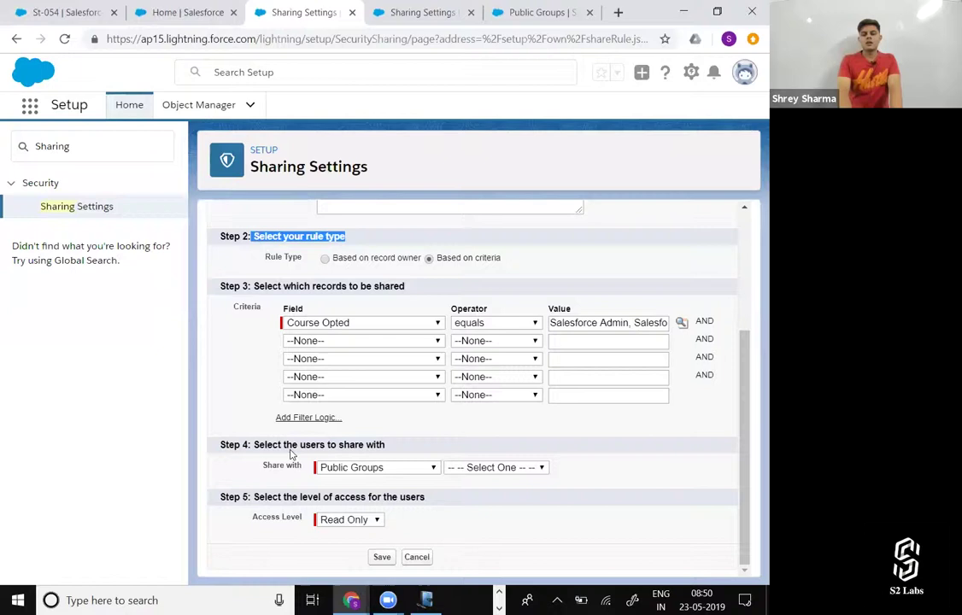
click(254, 450)
drag(254, 450, 385, 445)
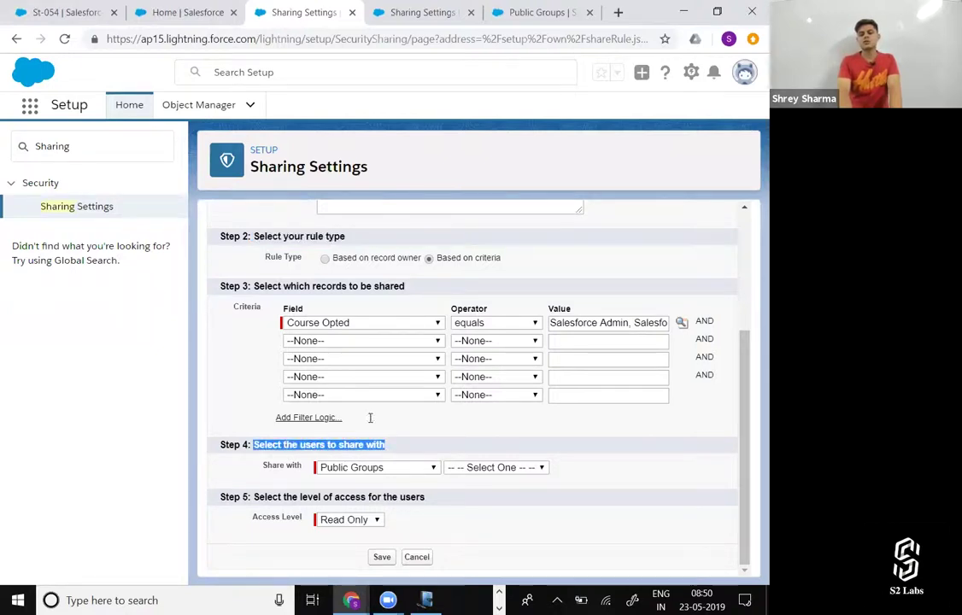
drag(284, 287, 407, 288)
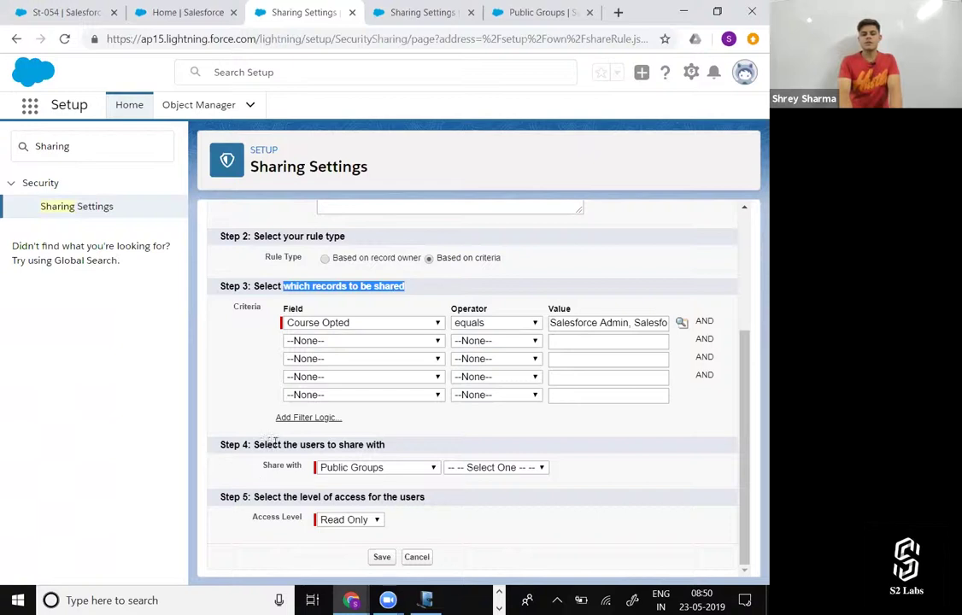
drag(274, 442, 417, 453)
drag(330, 497, 368, 497)
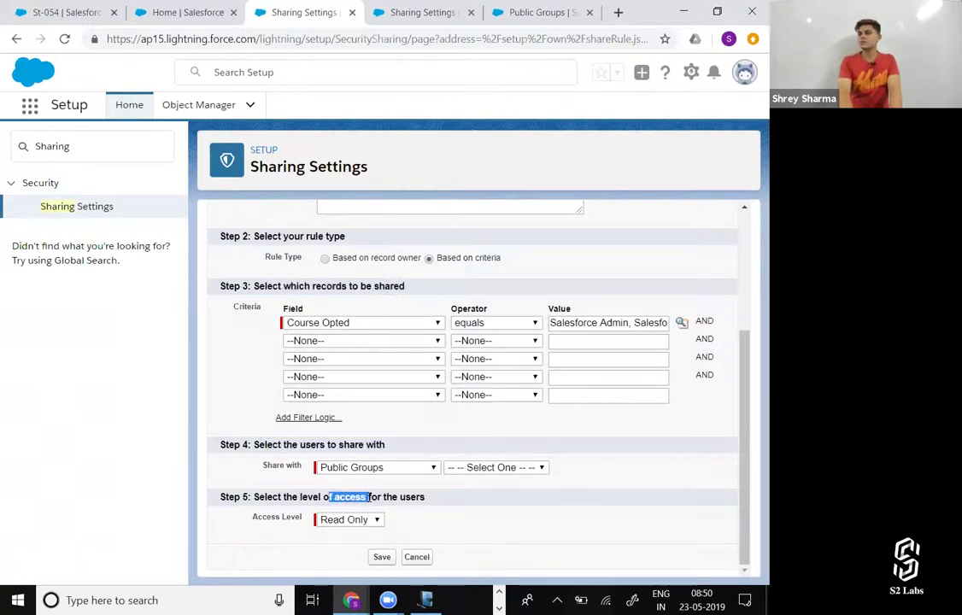
Share the matching records with the Salesforce Team public group.
click(516, 473)
click(504, 531)
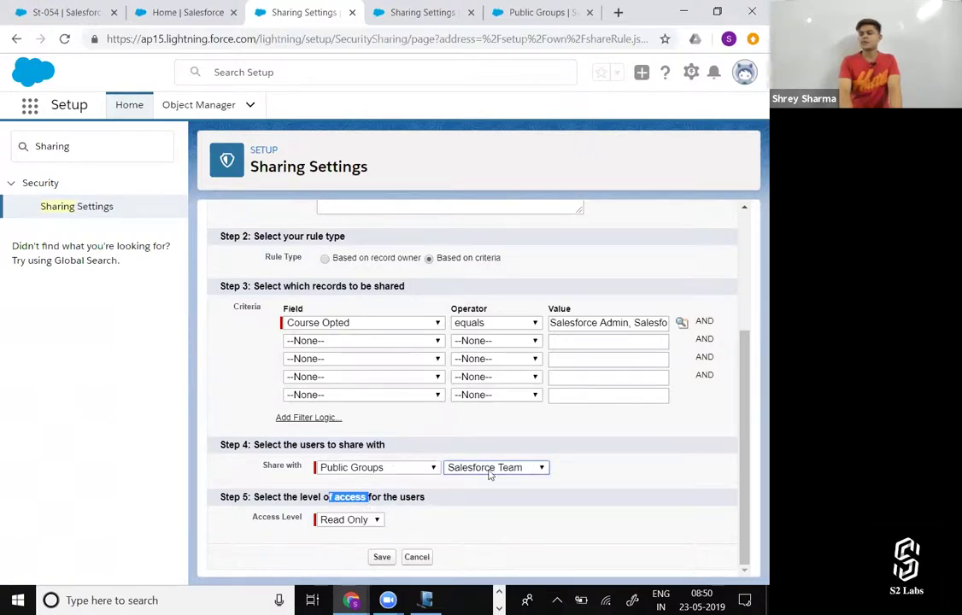
Change the share target to Roles and choose Installation & Repair Services.
click(433, 470)
click(431, 468)
click(419, 467)
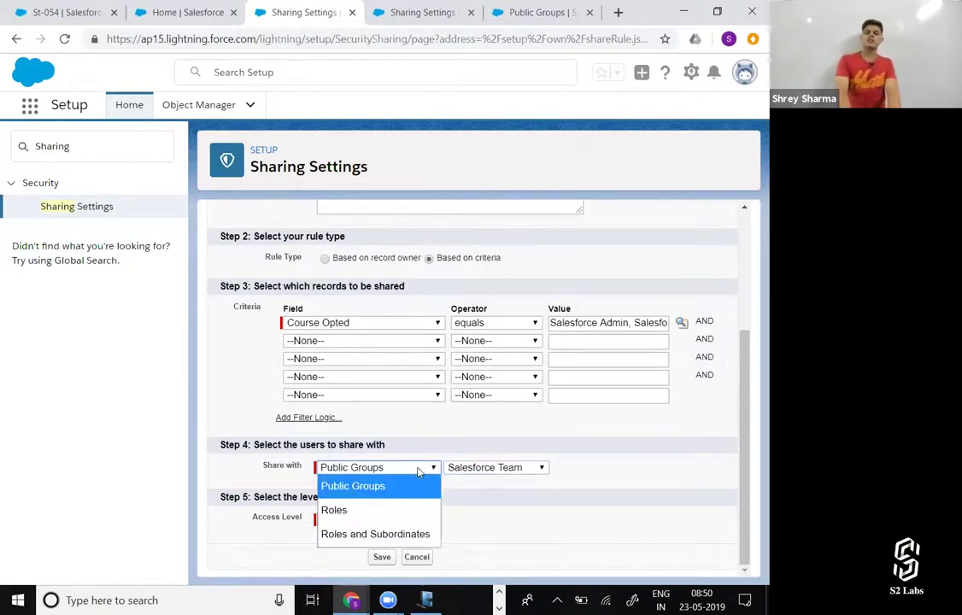
click(384, 507)
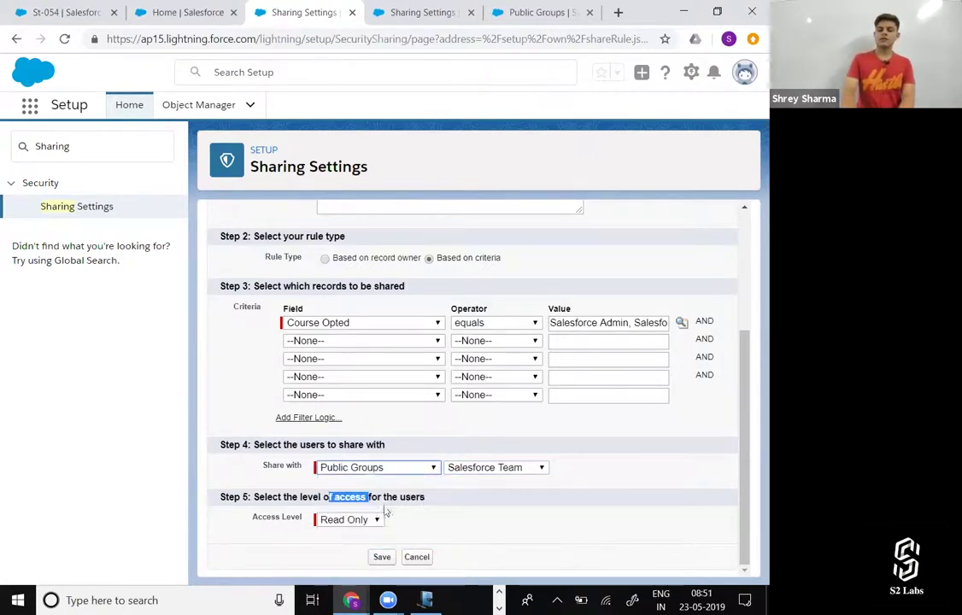
click(569, 470)
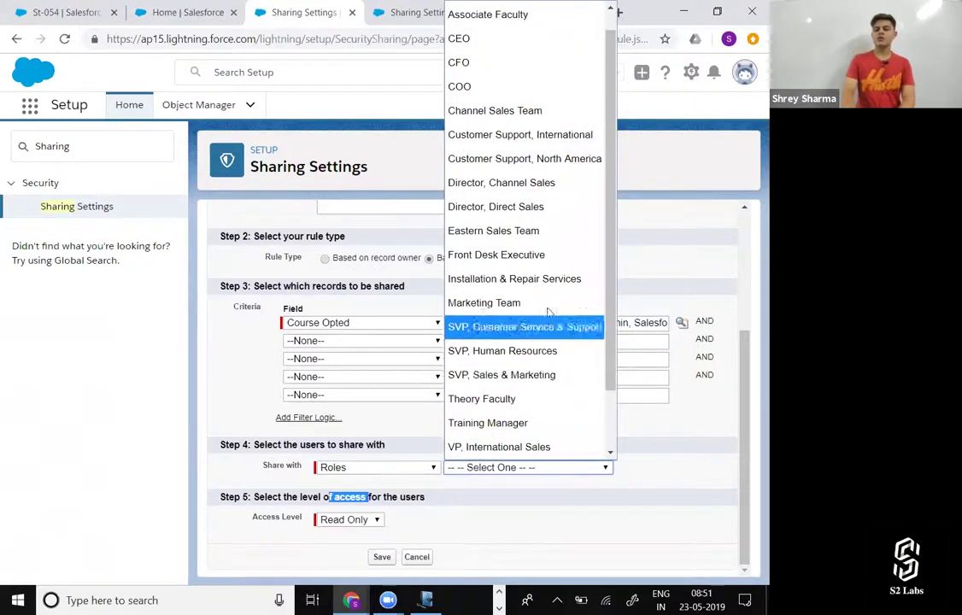
click(539, 279)
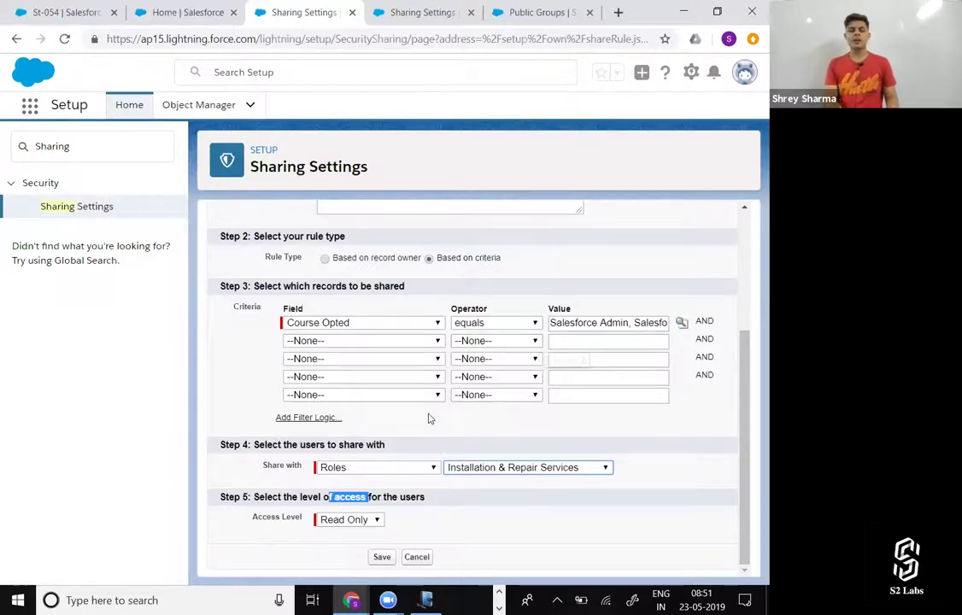
Change the share target to Roles and Subordinates and choose the COO role.
click(382, 472)
click(368, 533)
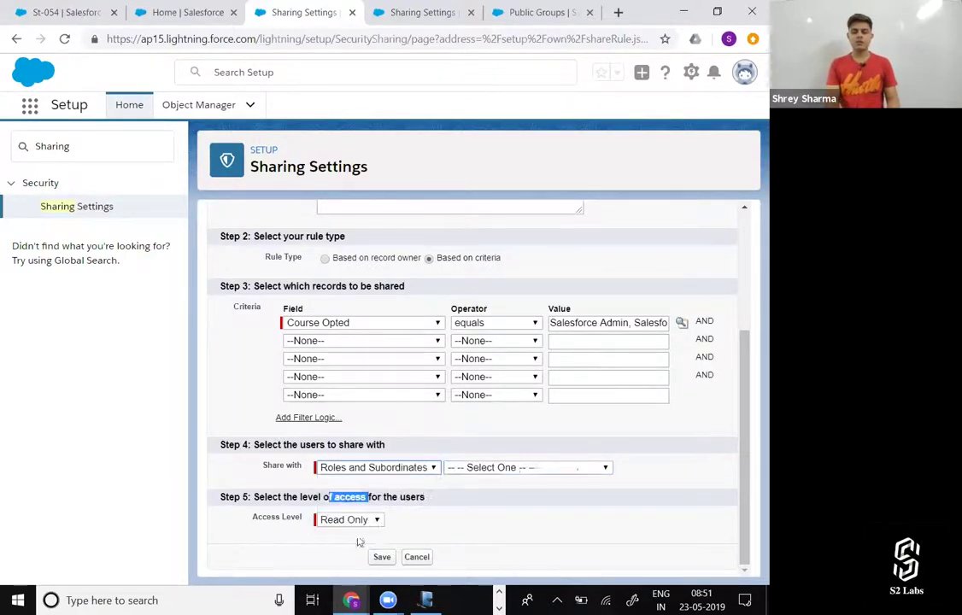
click(530, 468)
scroll(558, 229, down, 1)
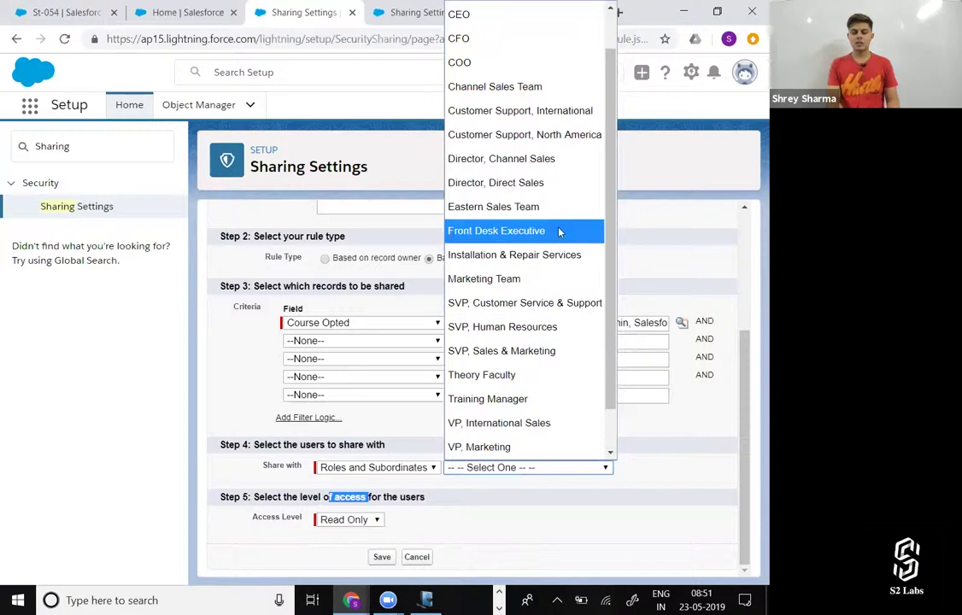
scroll(558, 229, up, 1)
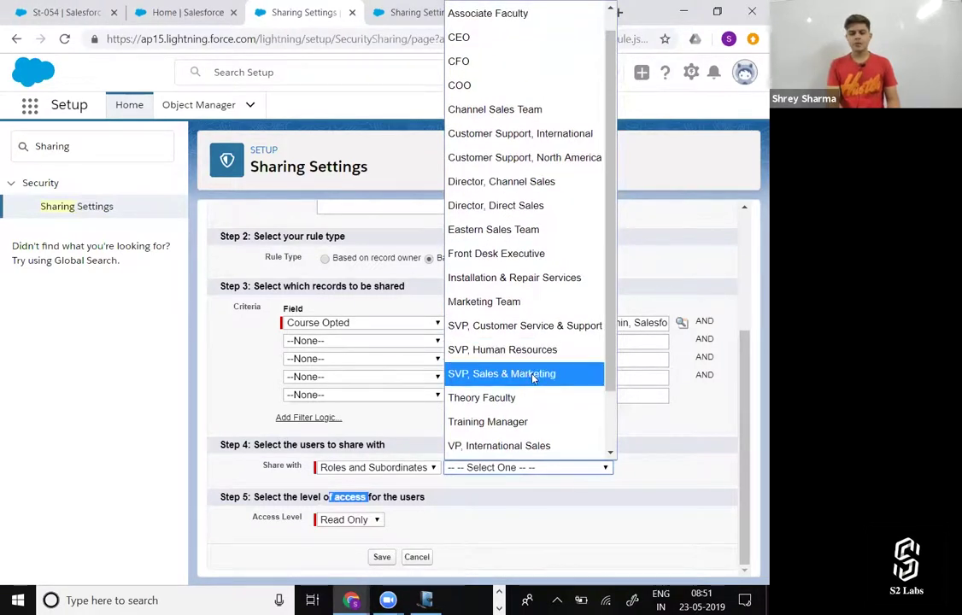
click(555, 85)
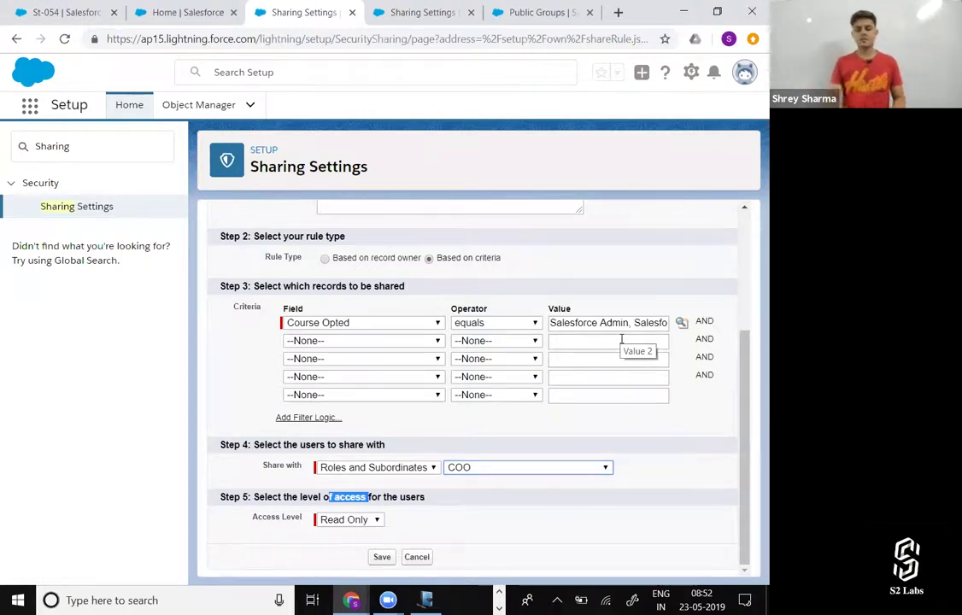
Switch the share target back to Public Groups with the Salesforce Team group selected.
click(419, 468)
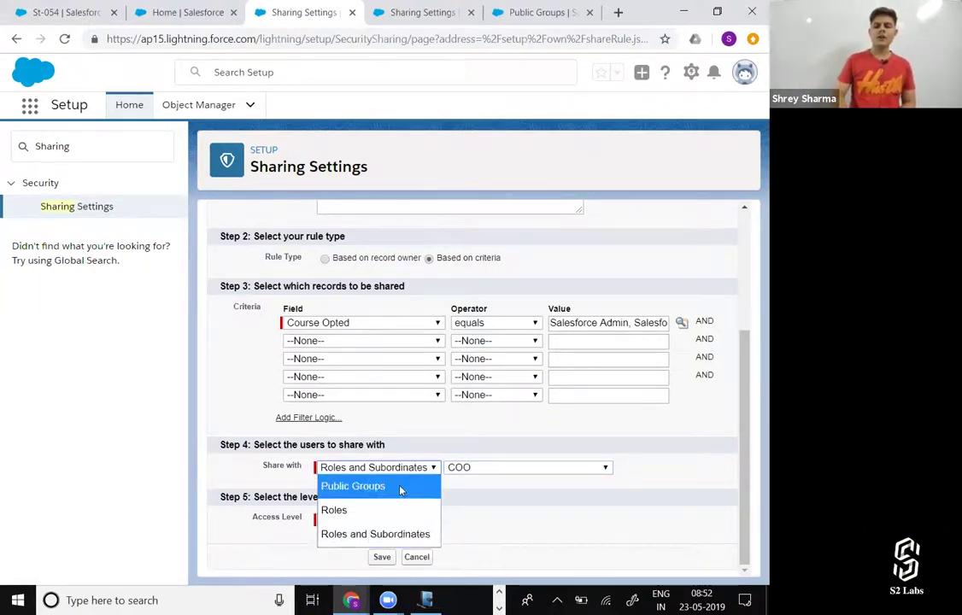
click(401, 487)
click(543, 470)
click(589, 486)
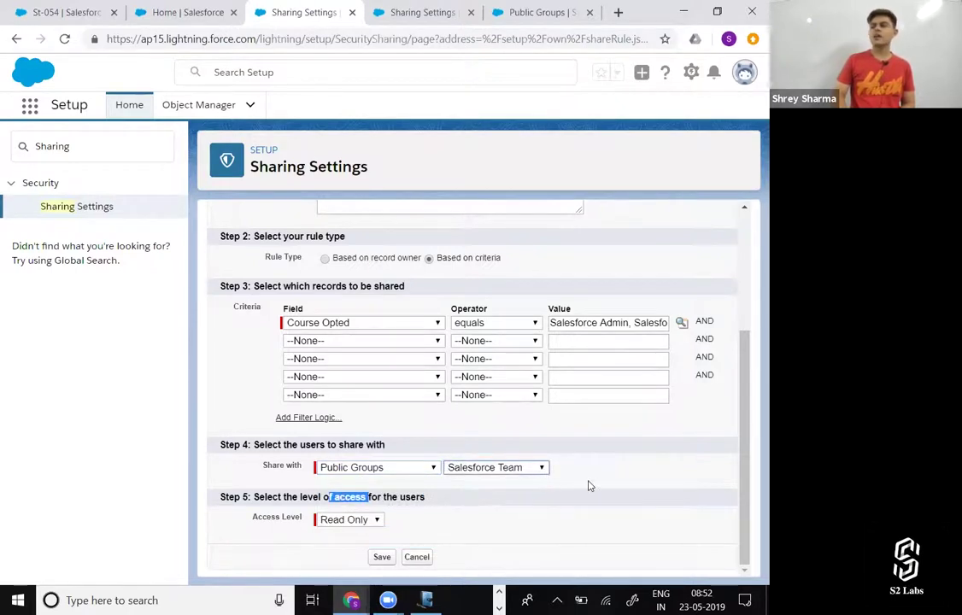
click(473, 496)
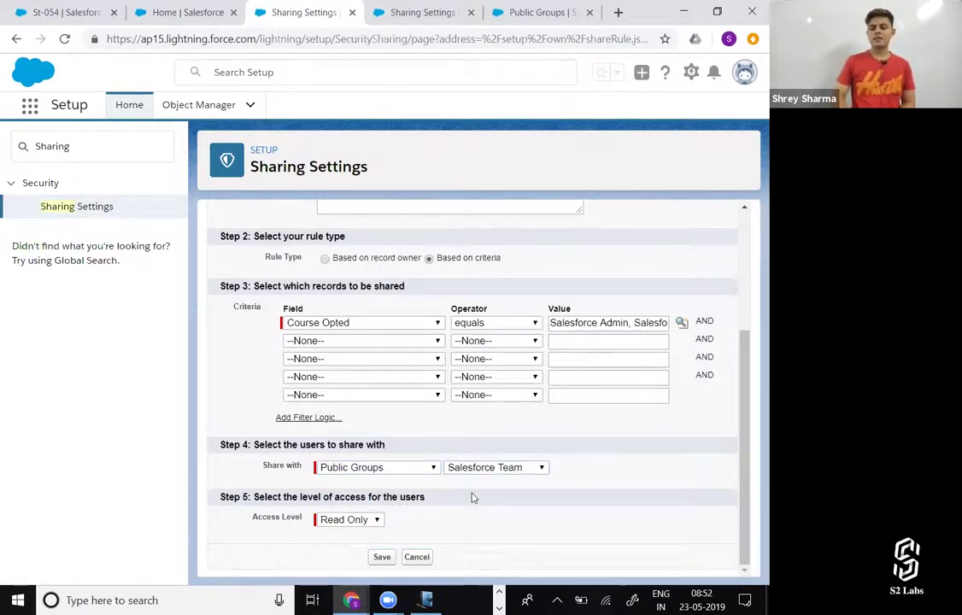
Set the rule's access level to Read/Write, save the sharing rule and accept the background recalculation of sharing access.
click(353, 521)
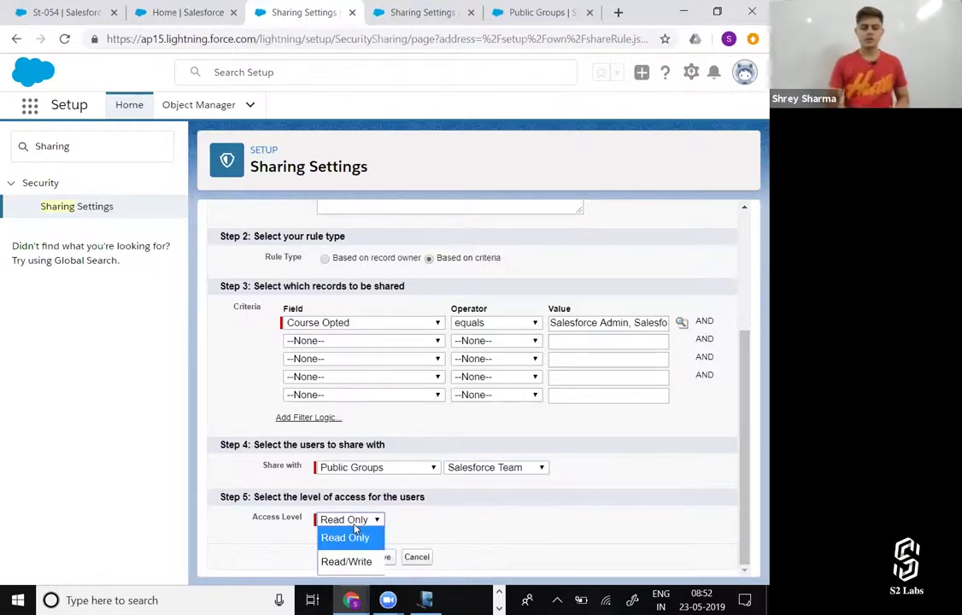
click(355, 559)
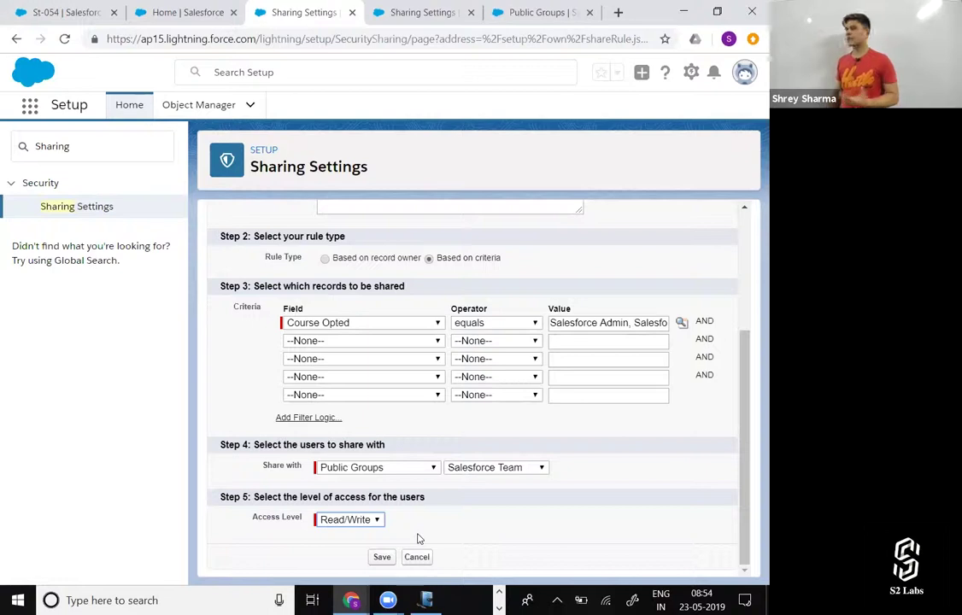
click(369, 520)
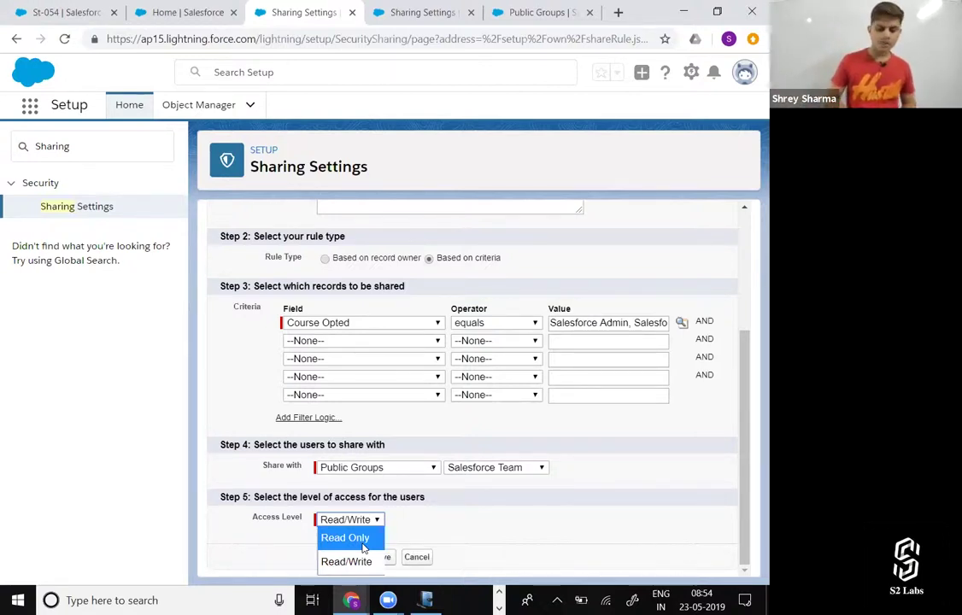
click(359, 562)
click(381, 557)
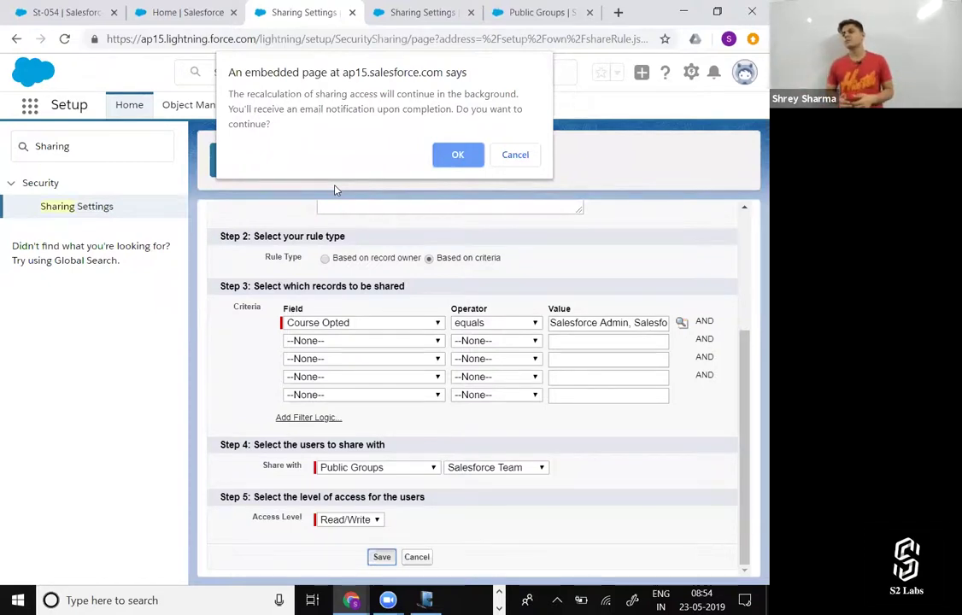
click(458, 156)
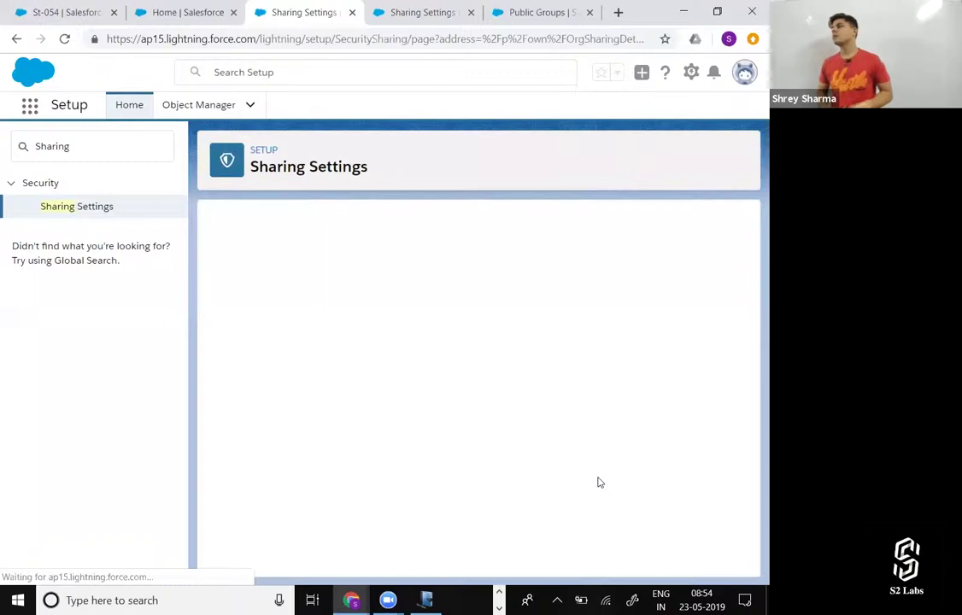
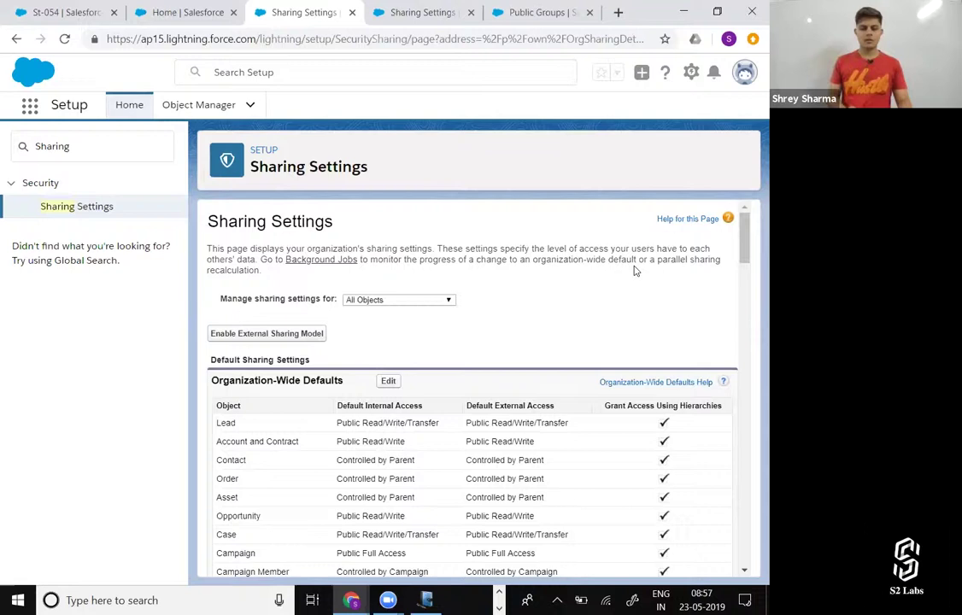
In the incognito browser window, refresh the All students list and open the first student record to check its owner and Course Opted.
key(alt+Tab)
key(alt+Tab)
key(alt+Tab)
key(alt+Tab)
key(alt+Tab)
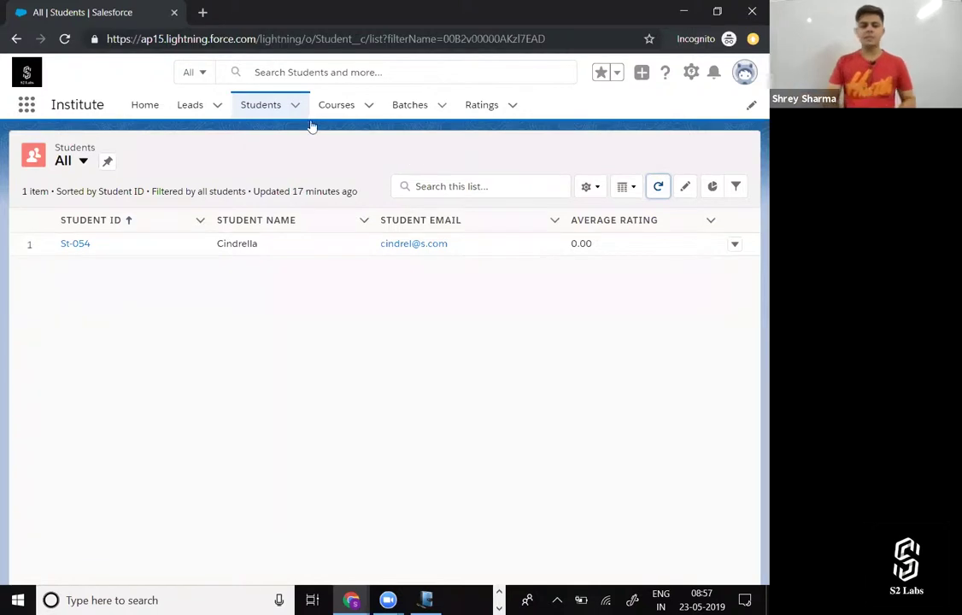
click(657, 196)
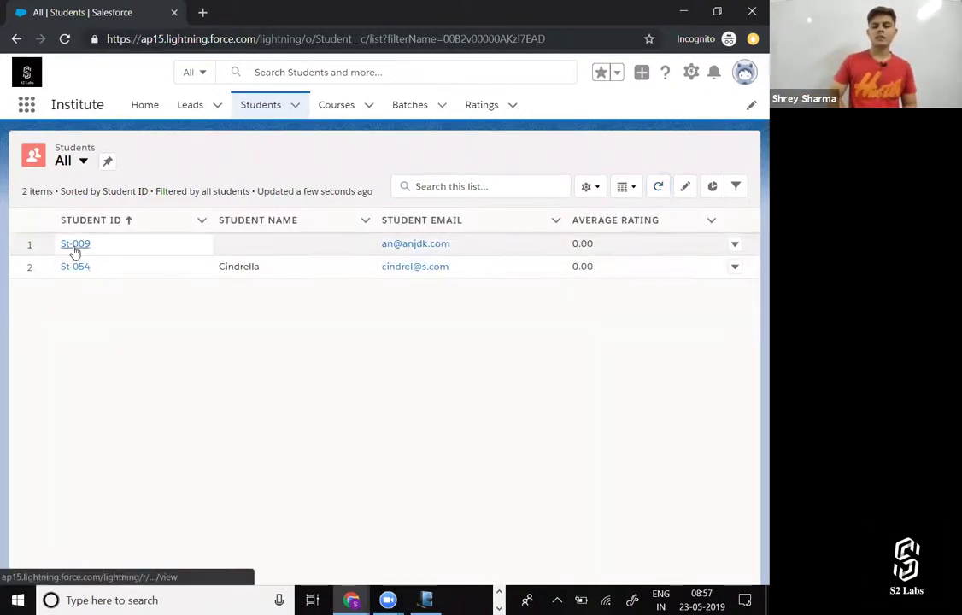
click(75, 246)
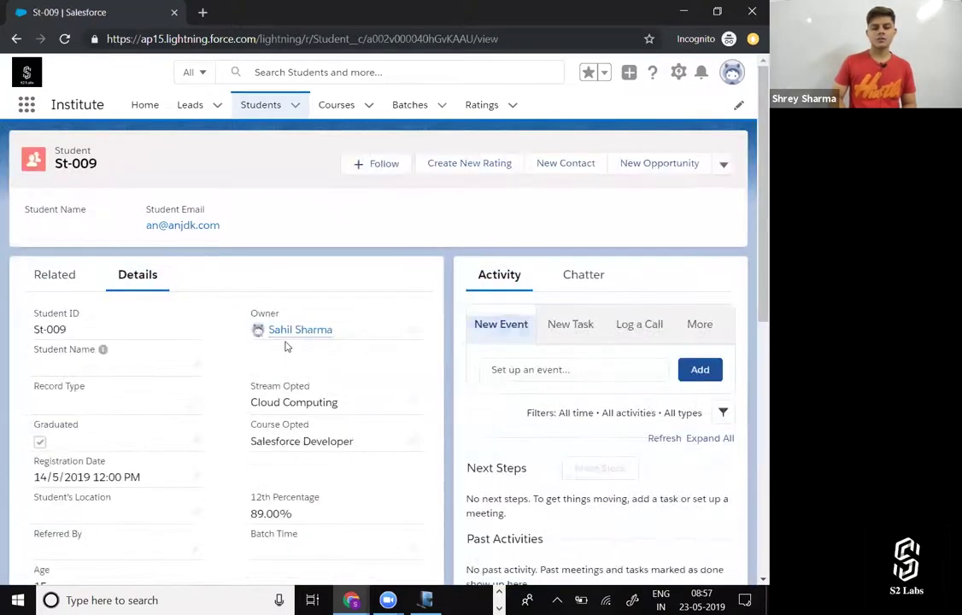
scroll(346, 392, down, 1)
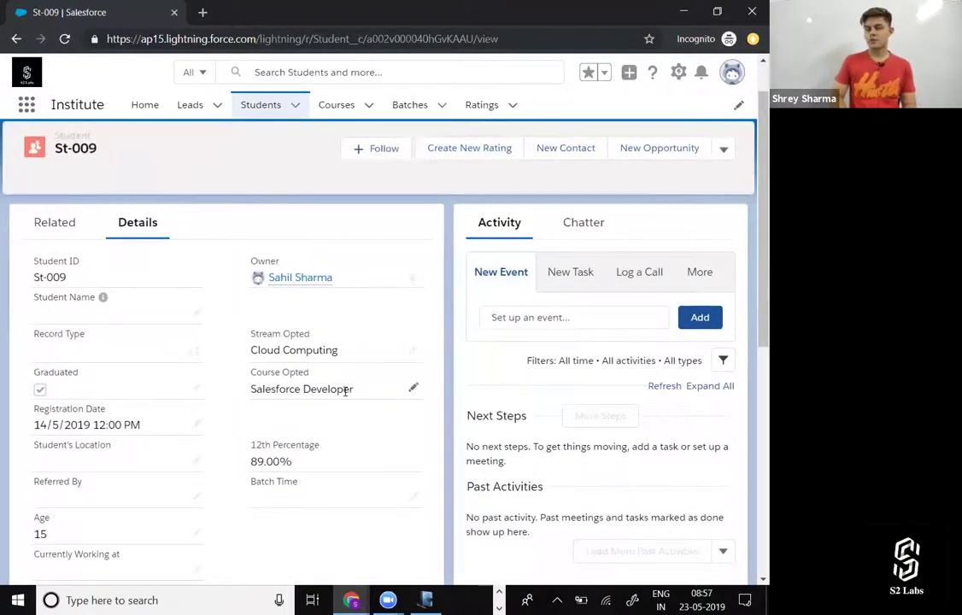
Return to the administrator's browser window and open the fourth student record in the Recently Viewed students list.
key(alt+Tab)
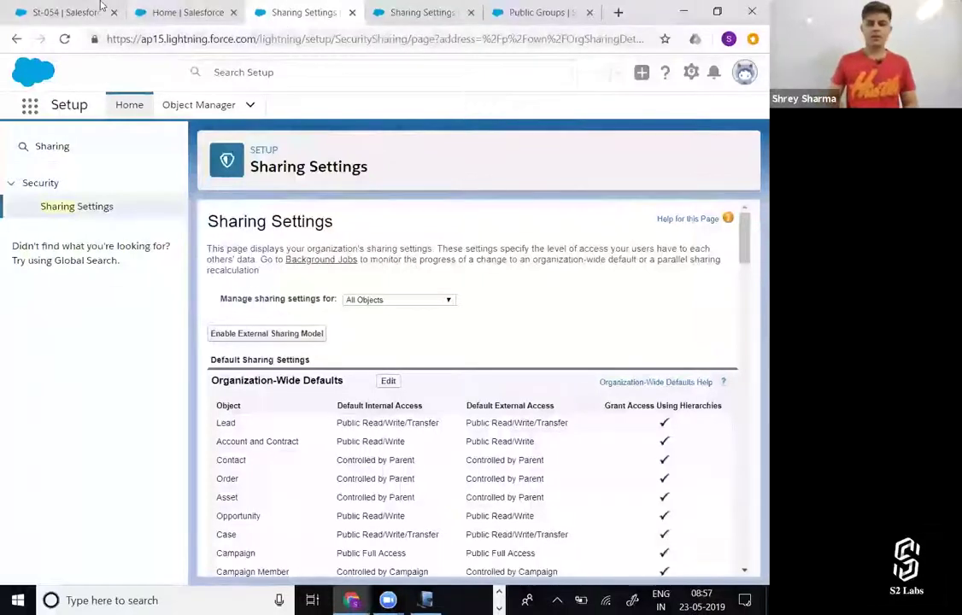
click(101, 9)
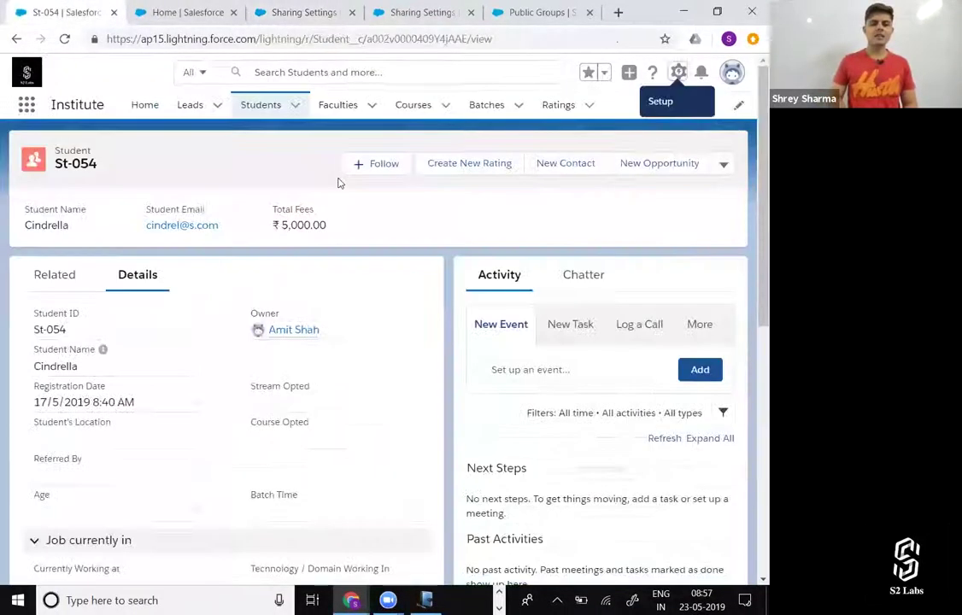
click(256, 110)
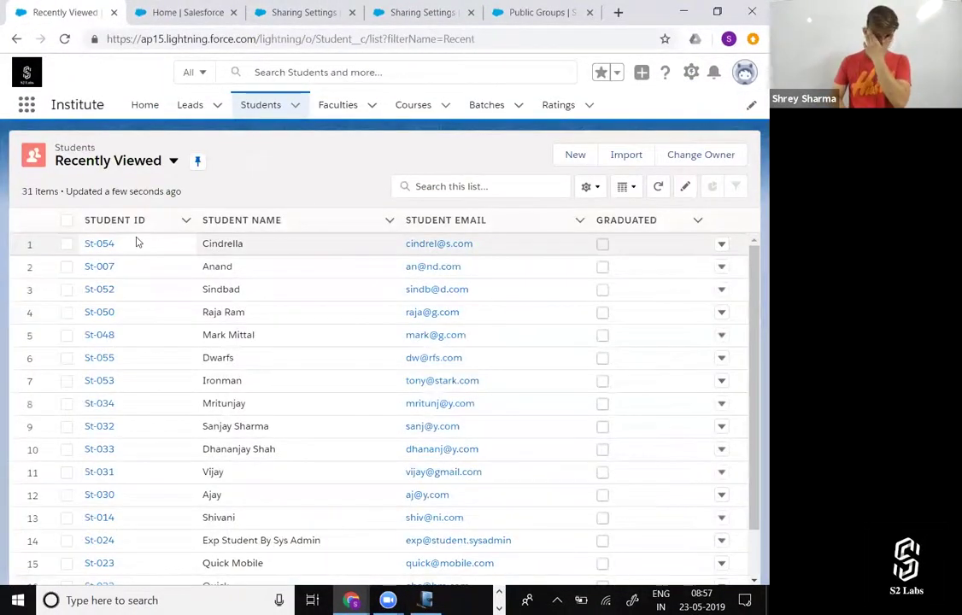
click(104, 313)
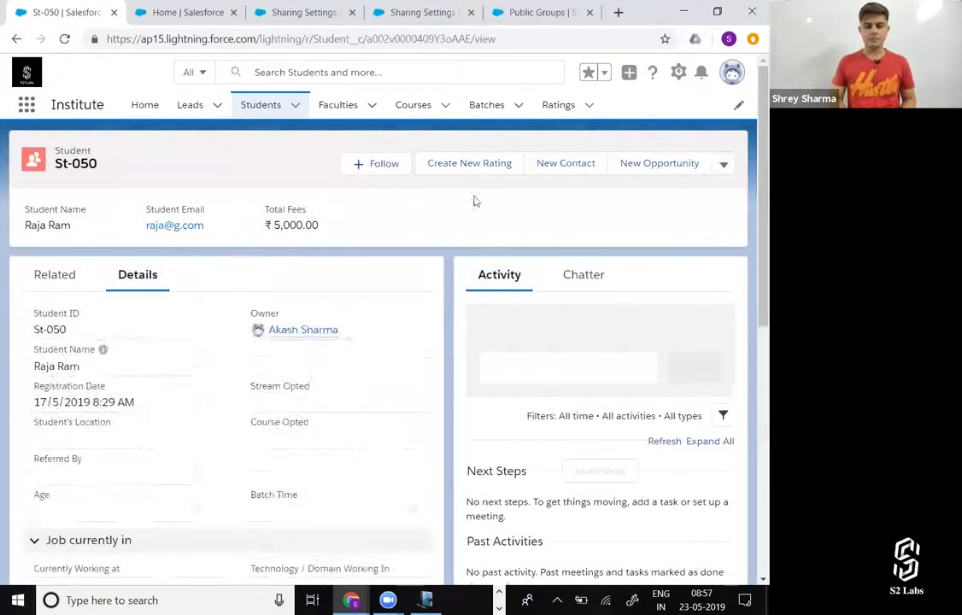
click(723, 165)
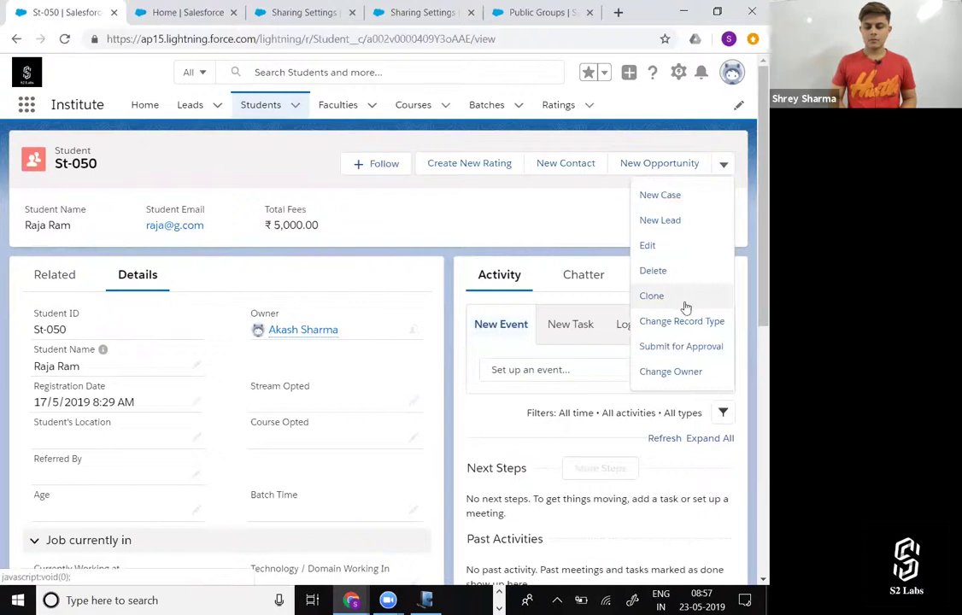
Set the student's Stream Opted to Cloud Computing and Course Opted to Salesforce Admin, and save the record.
click(412, 439)
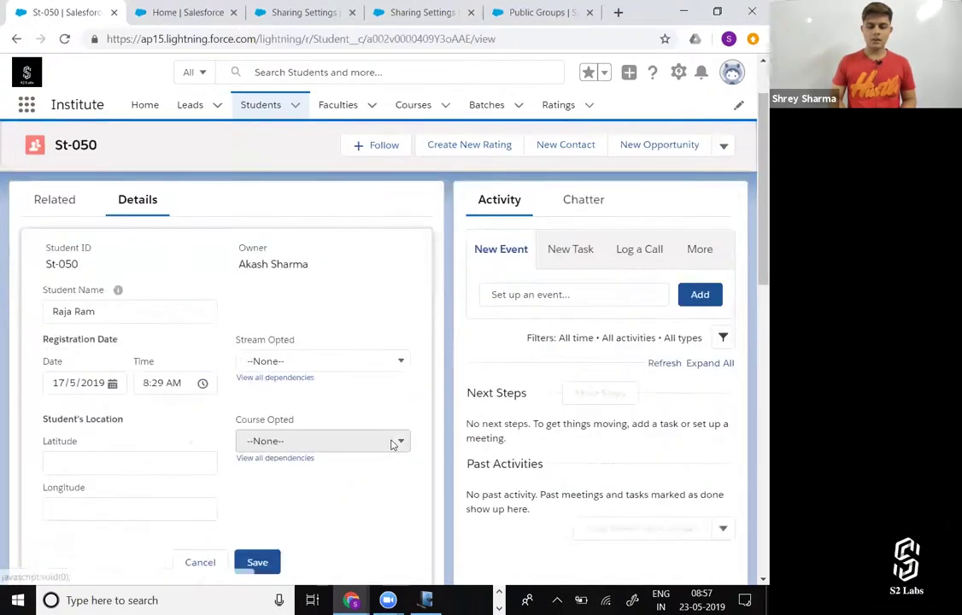
click(389, 365)
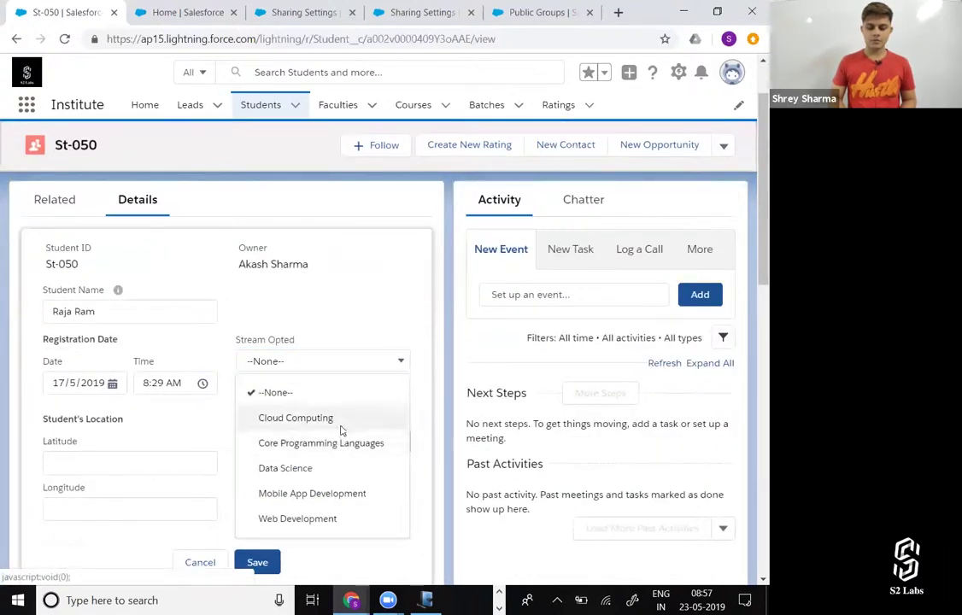
click(340, 425)
click(352, 441)
click(313, 495)
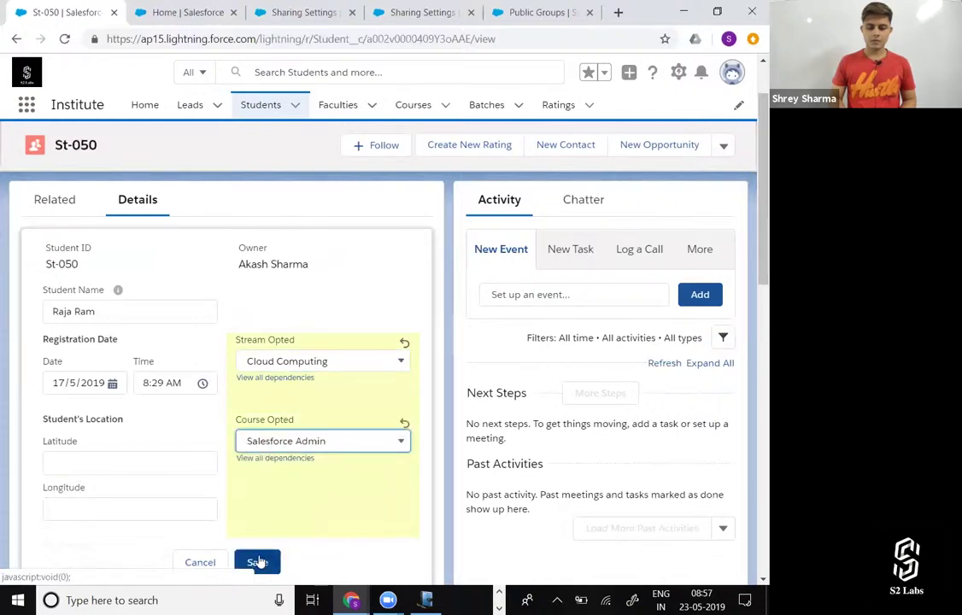
click(257, 561)
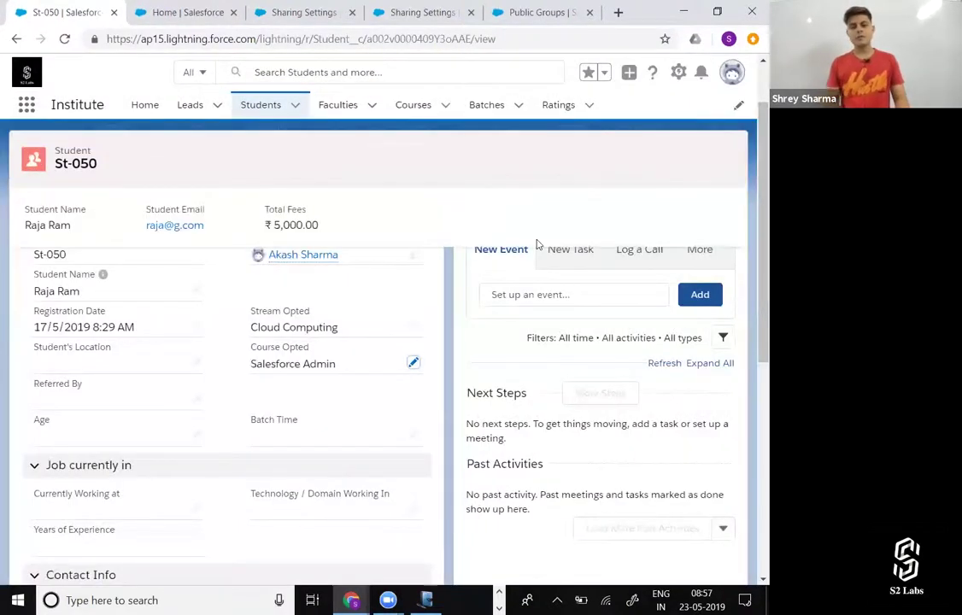
In the incognito window, refresh the students list and switch to the All list view to check which records are shared.
key(alt+Tab)
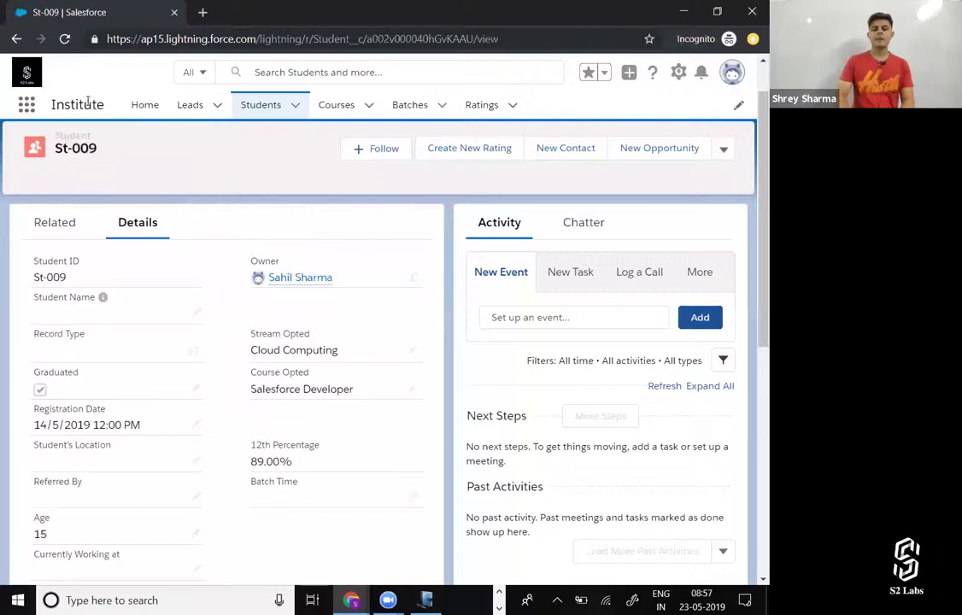
click(271, 106)
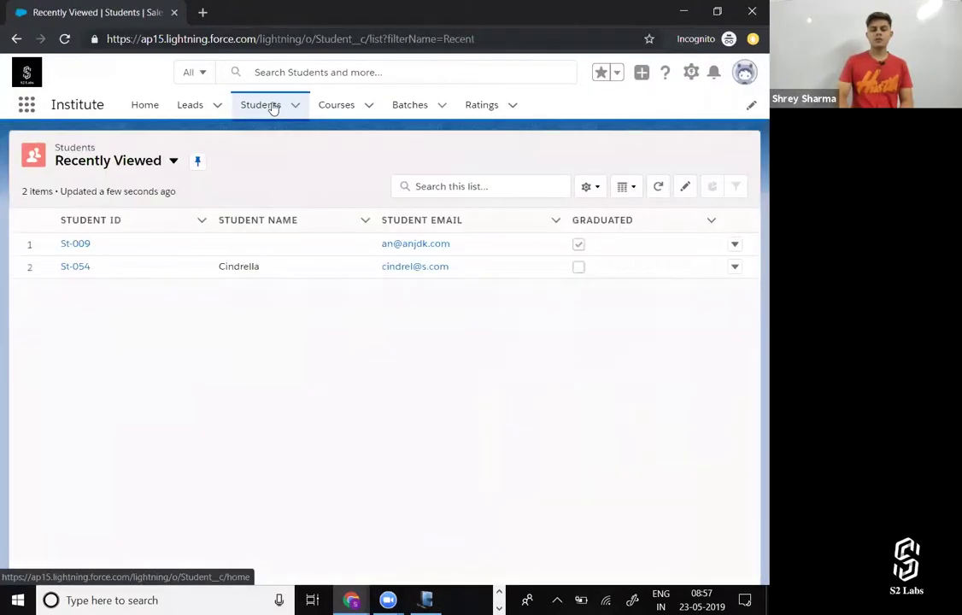
click(658, 190)
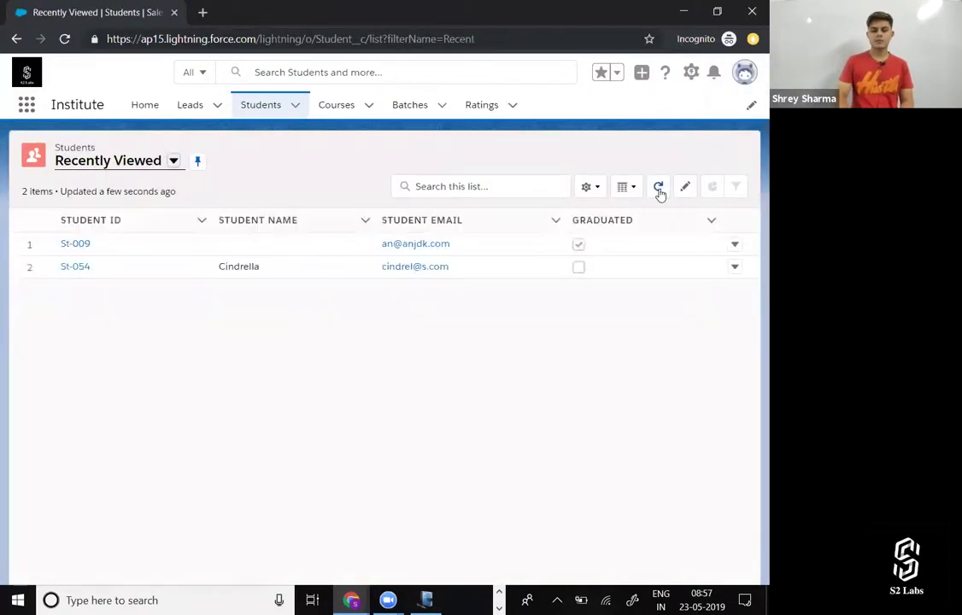
key(alt+Tab)
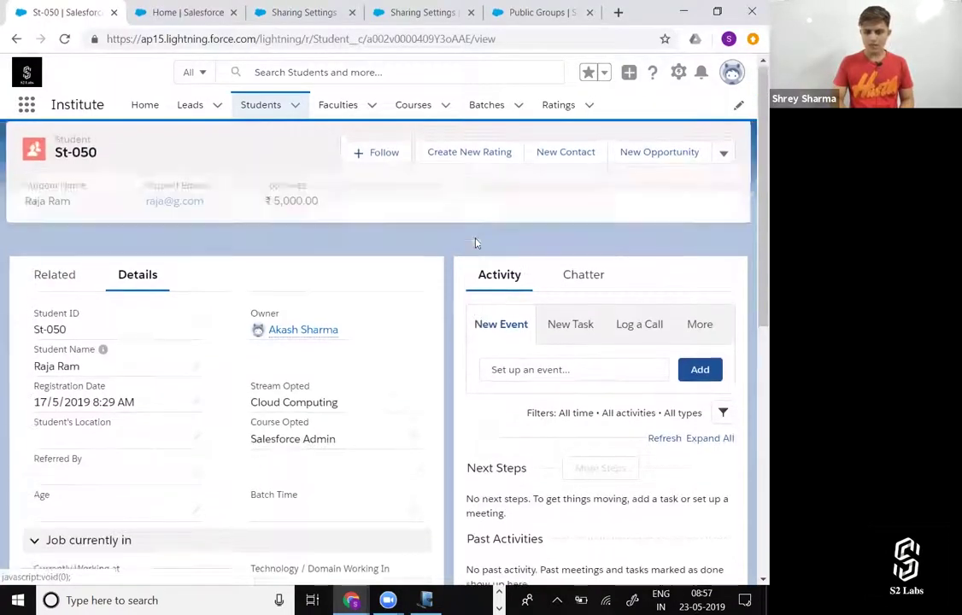
key(alt+Tab)
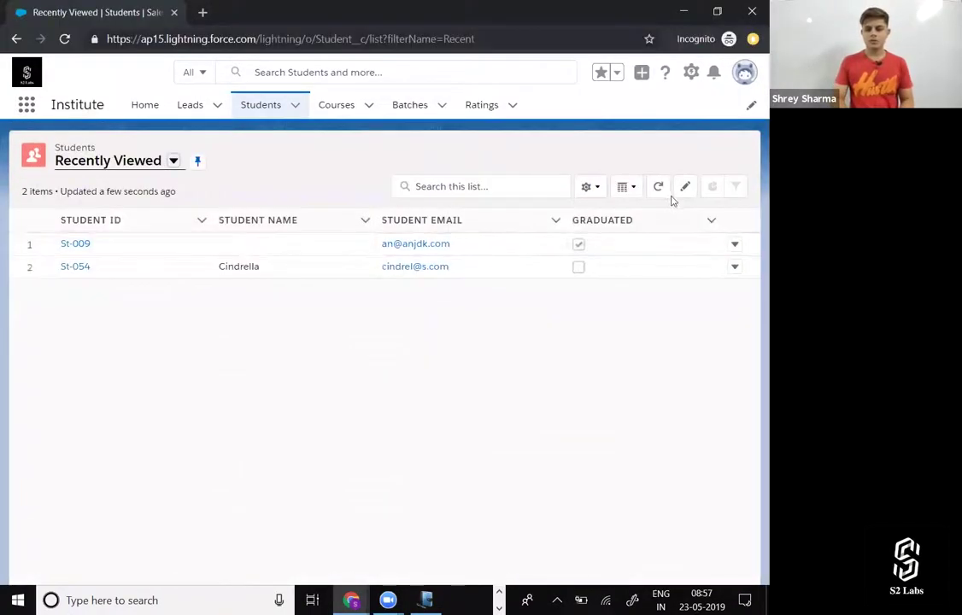
click(172, 162)
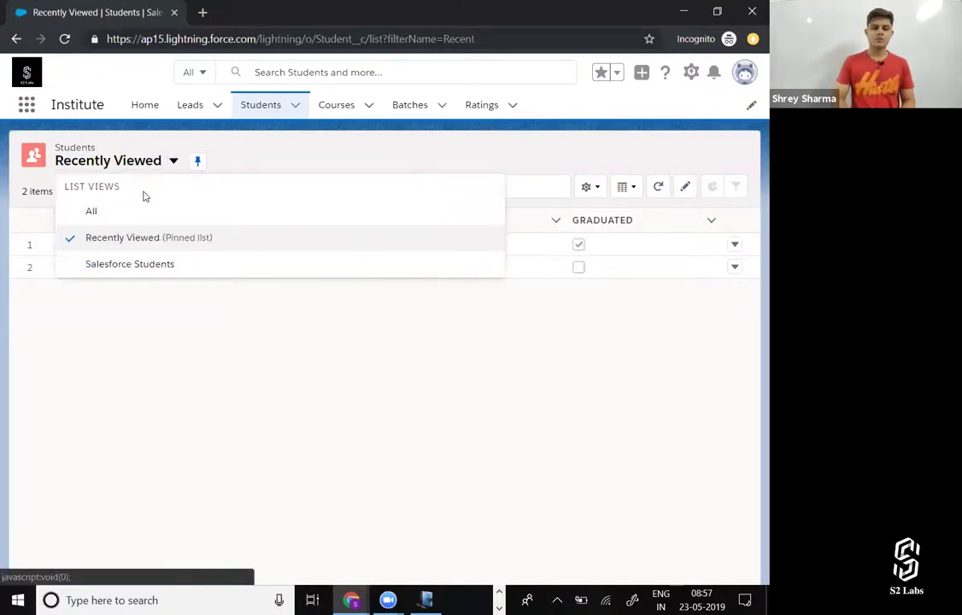
click(135, 209)
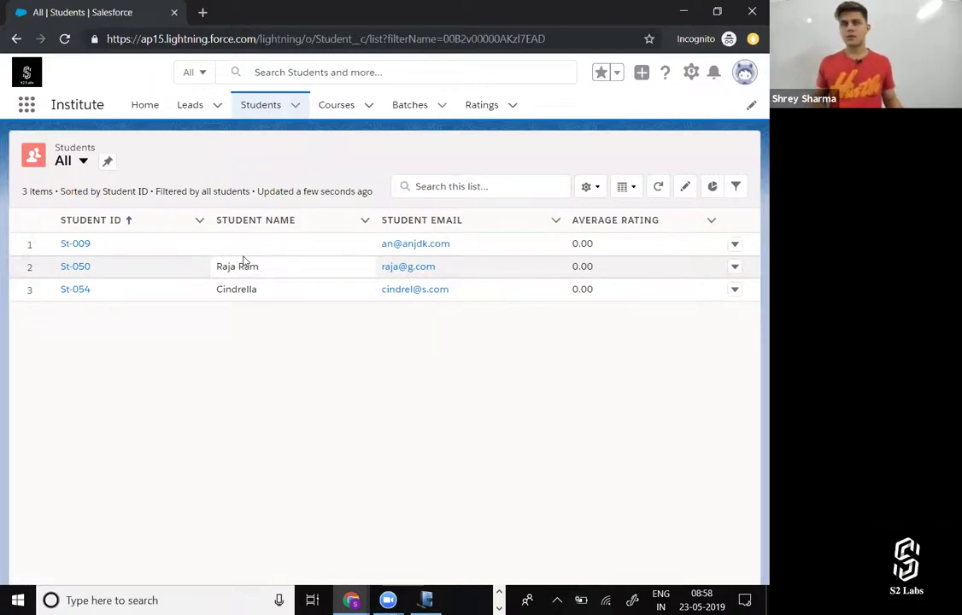
Return to the administrator's browser window and bring up the Setup Home page.
key(alt+Tab)
key(alt+Tab)
key(Escape)
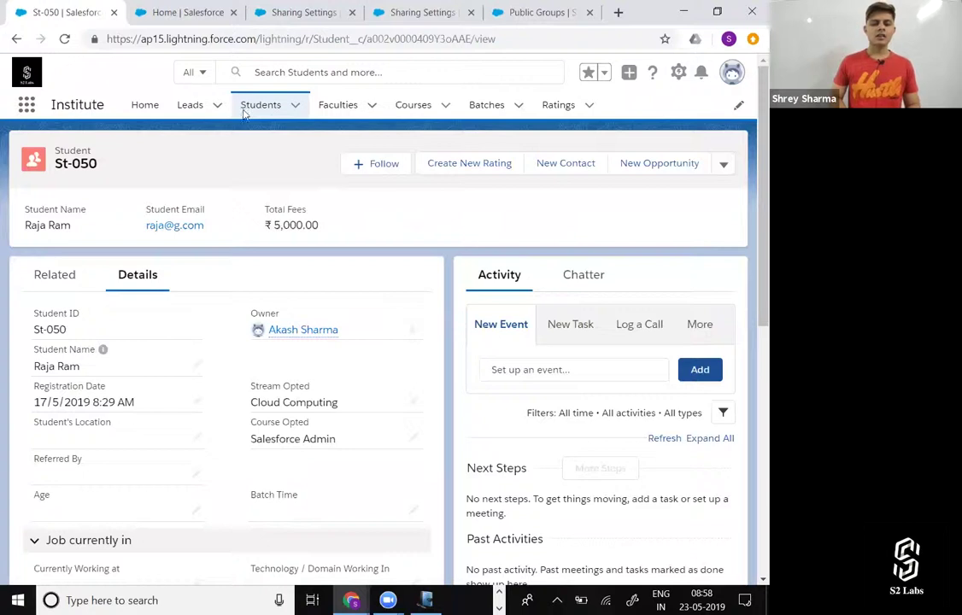
click(188, 12)
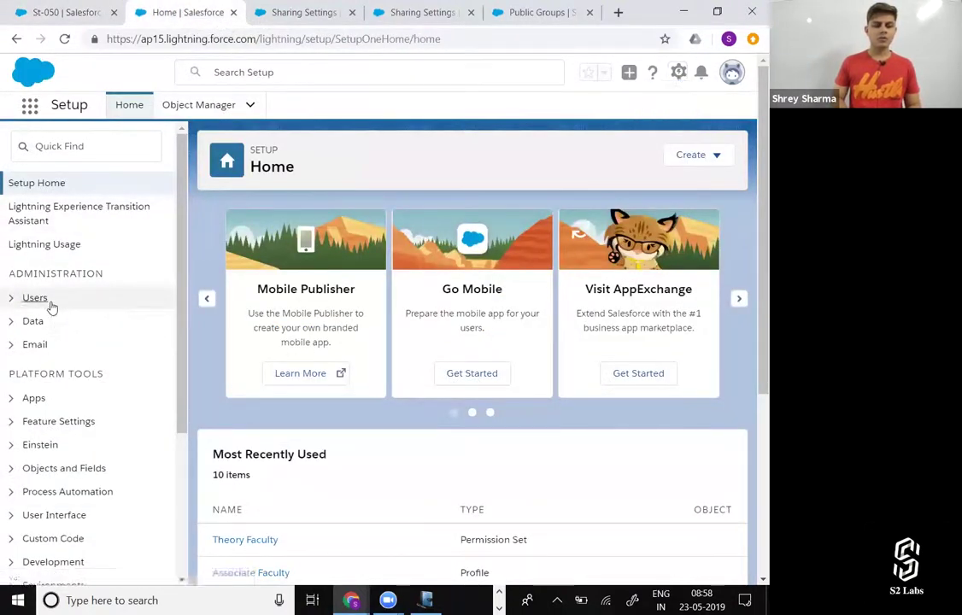
Open the Users list under the Administration users settings in Setup.
click(10, 298)
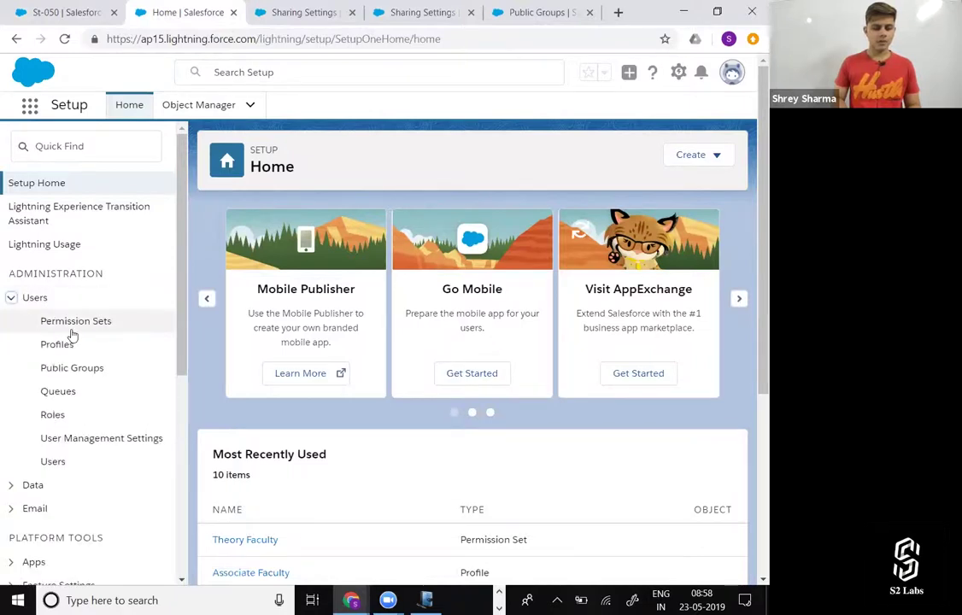
scroll(68, 256, down, 4)
scroll(67, 218, up, 1)
scroll(66, 224, up, 1)
click(61, 232)
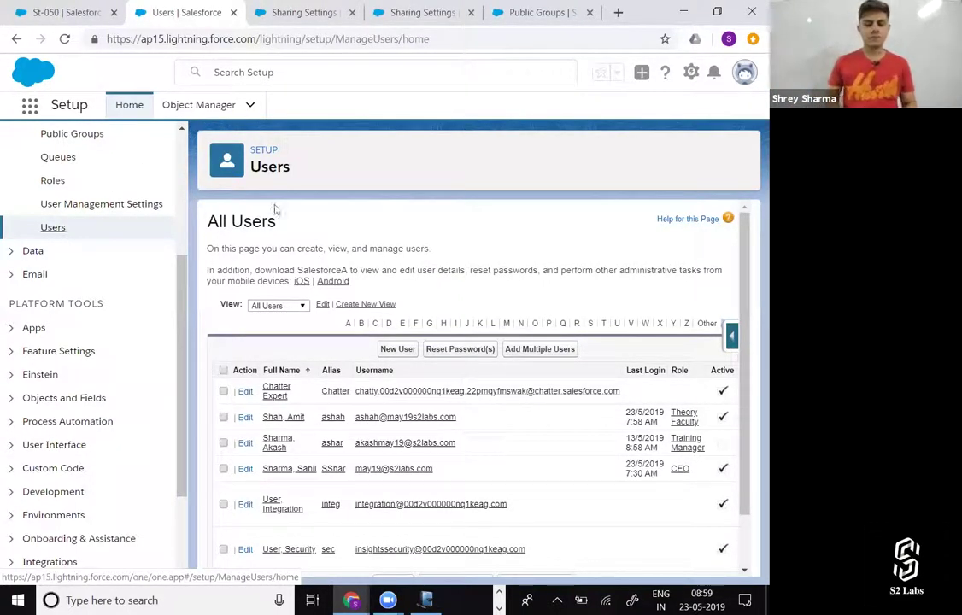
Edit the user holding the Theory Faculty role, set the role to VP, North American Sales, and save the user.
scroll(397, 490, down, 1)
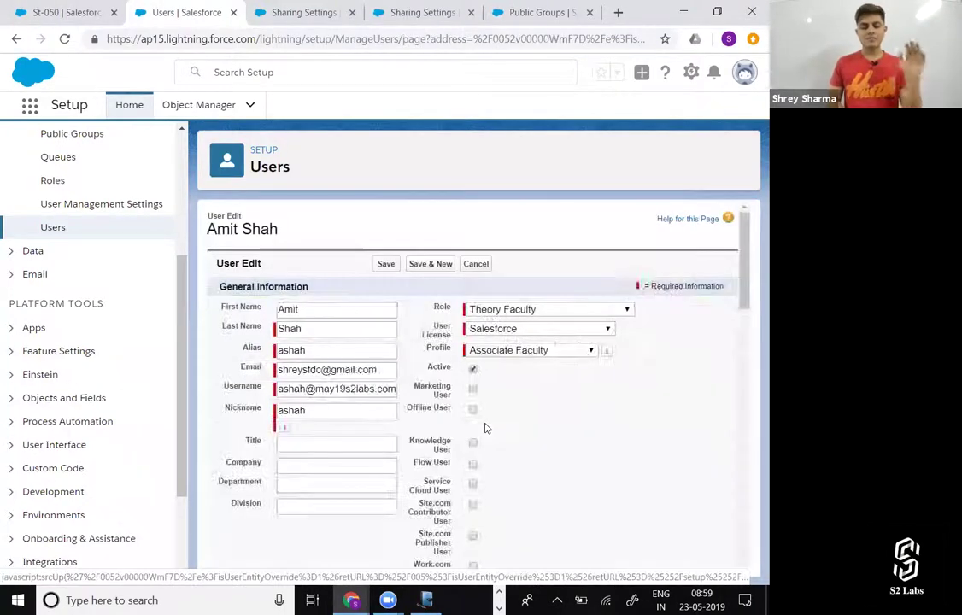
click(527, 312)
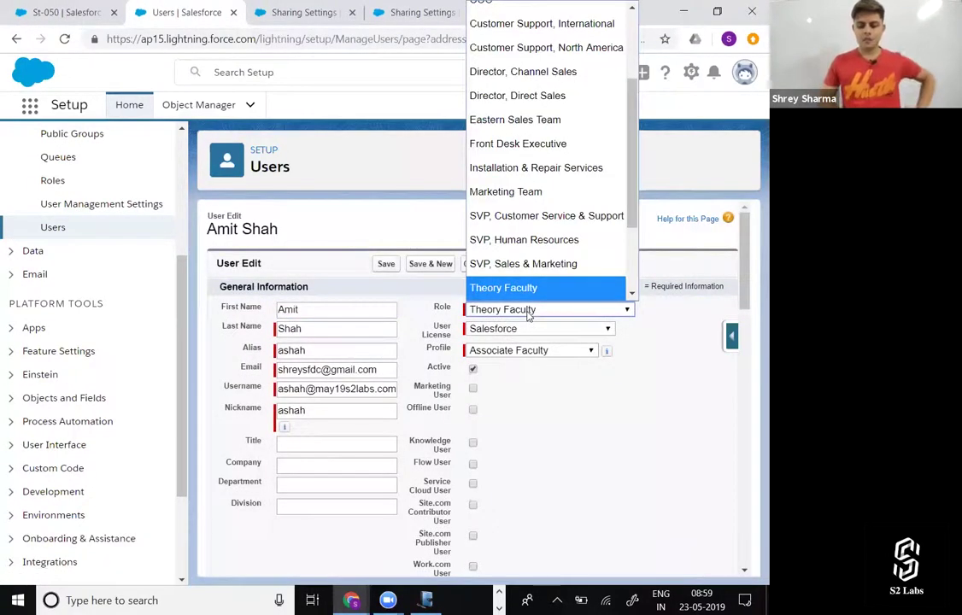
scroll(540, 282, down, 2)
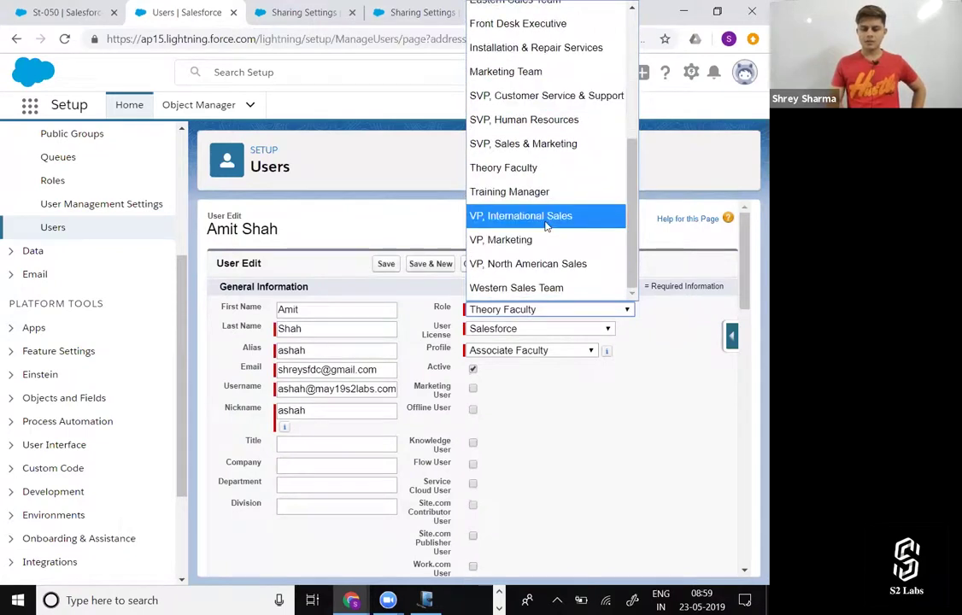
click(541, 267)
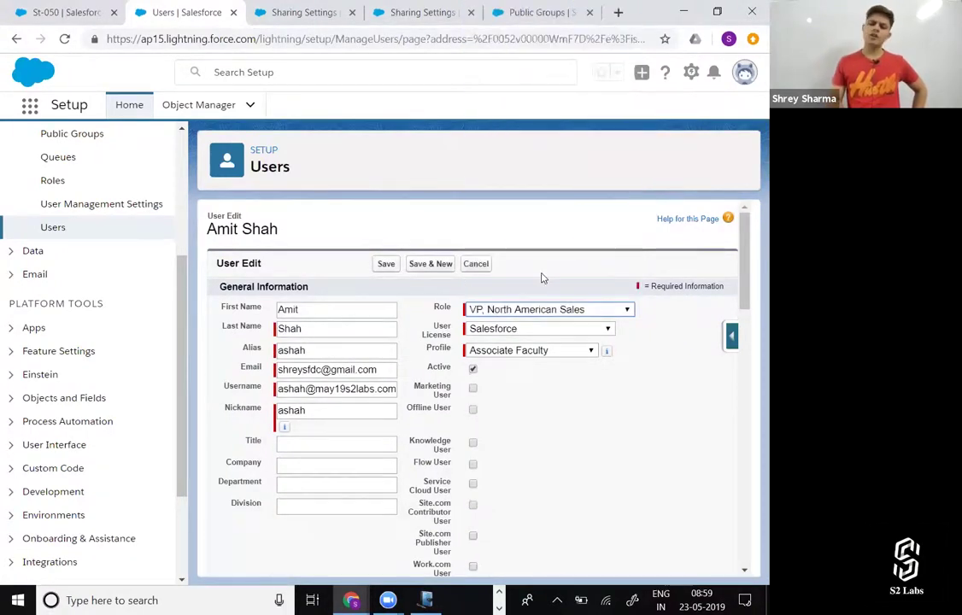
click(386, 266)
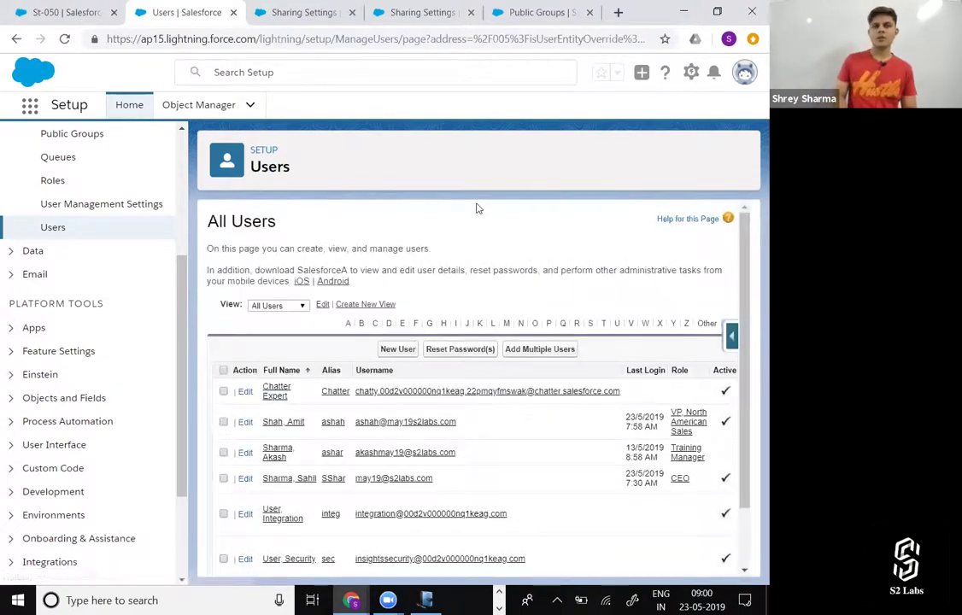
In the incognito window, reload the Students page and switch to the All list view to check which records are shared.
key(alt+Tab)
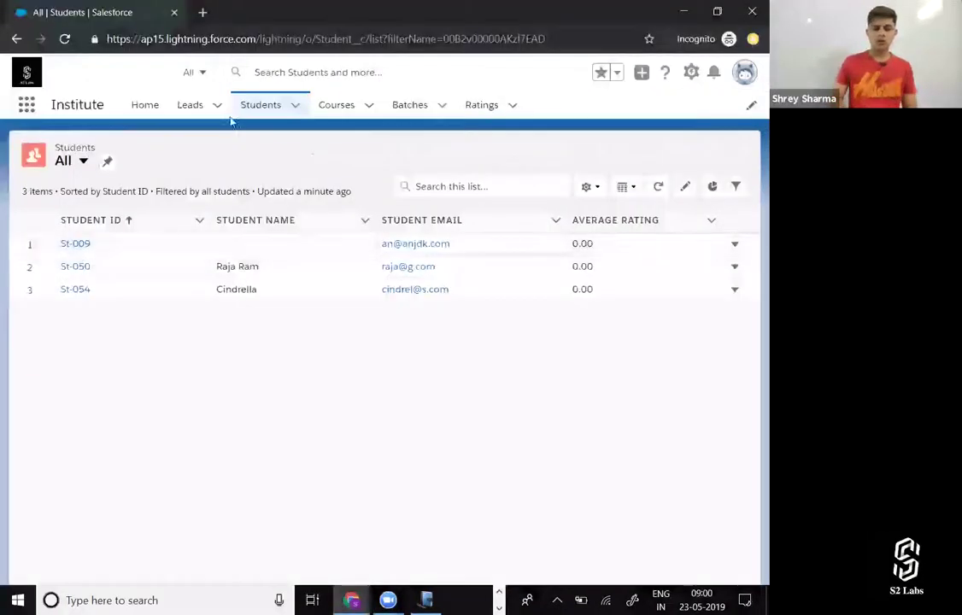
click(263, 107)
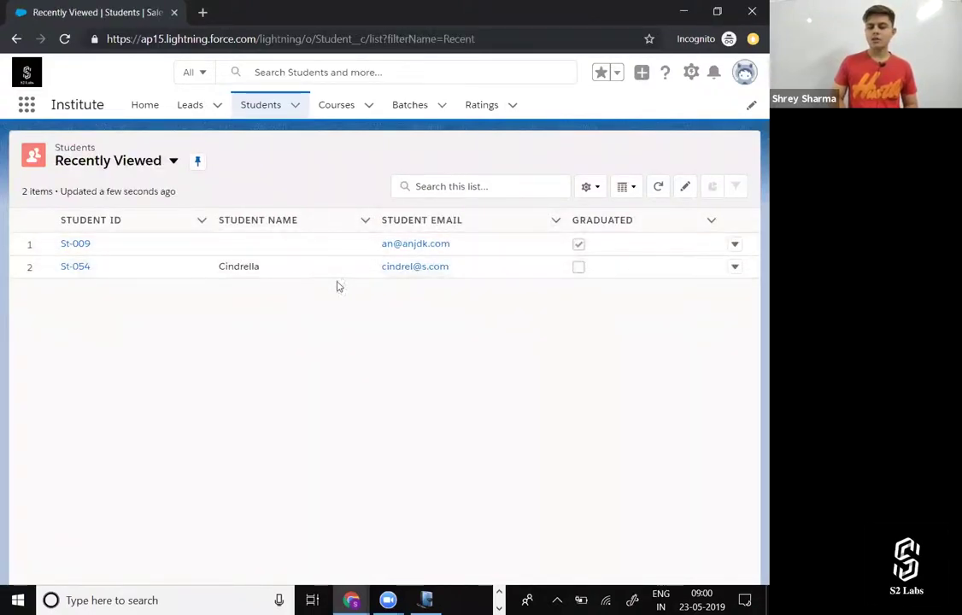
click(172, 161)
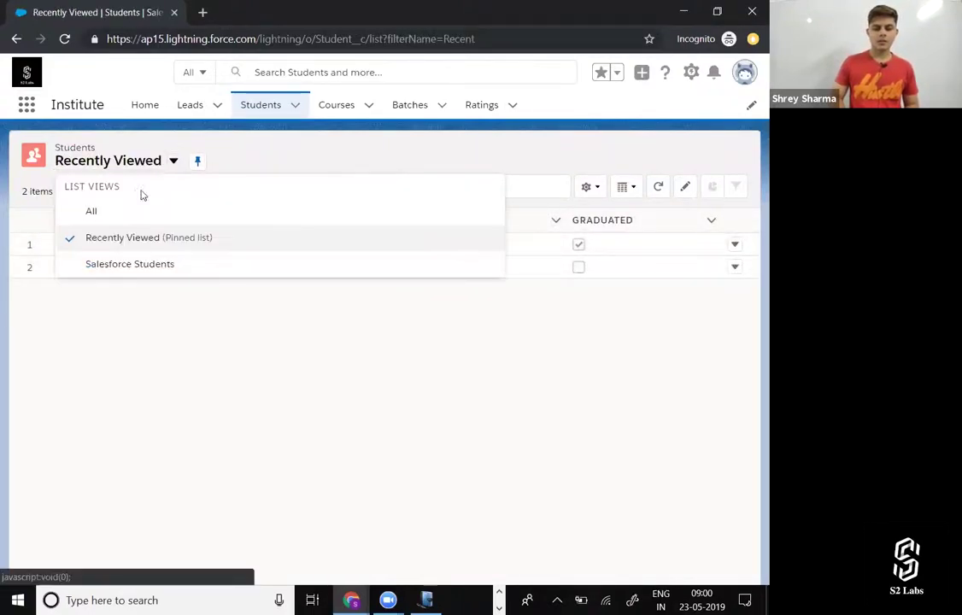
click(135, 208)
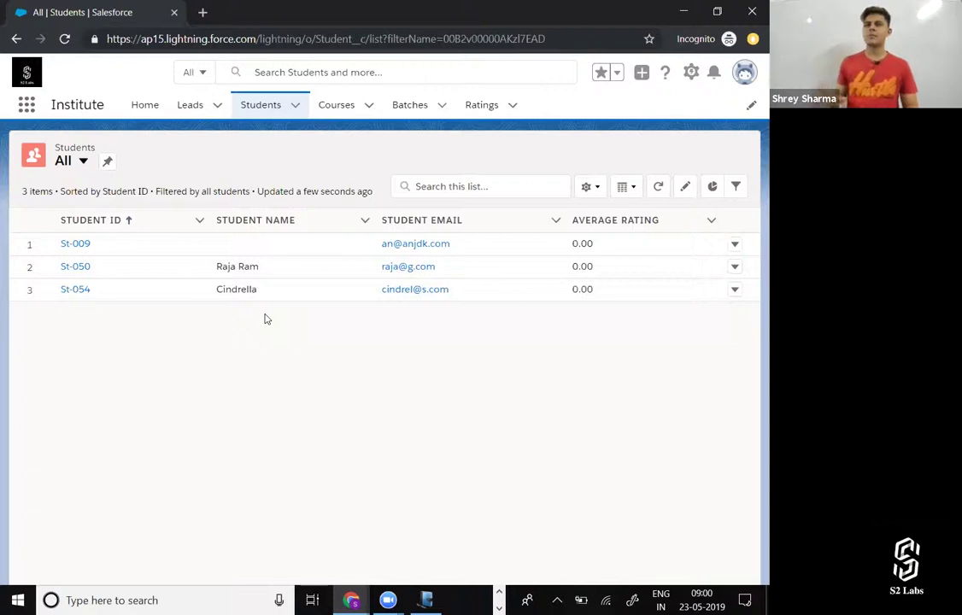
In the administrator's window, remove the individual user from the Salesforce Team public group's selected members and save the group.
key(alt+Tab)
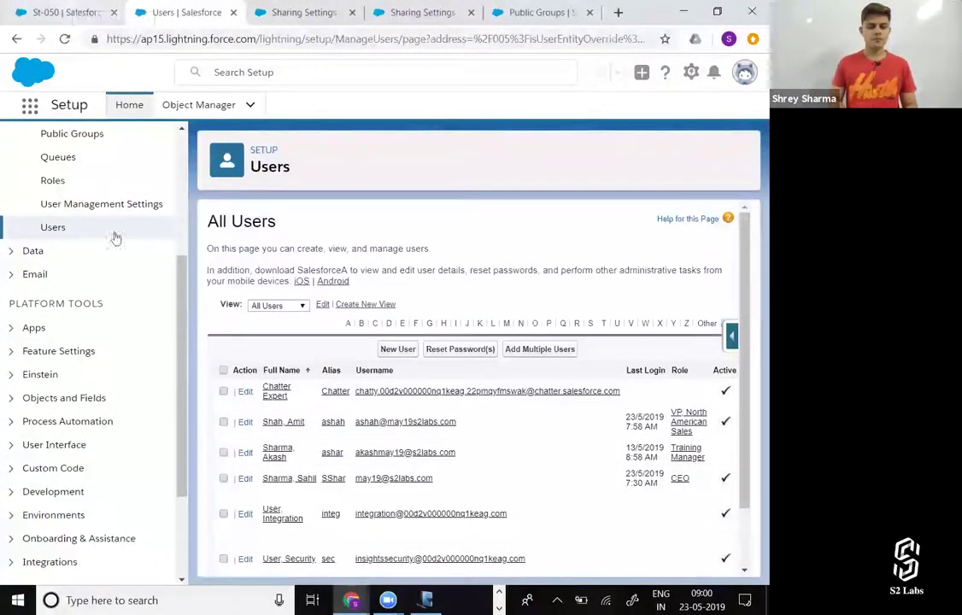
click(94, 136)
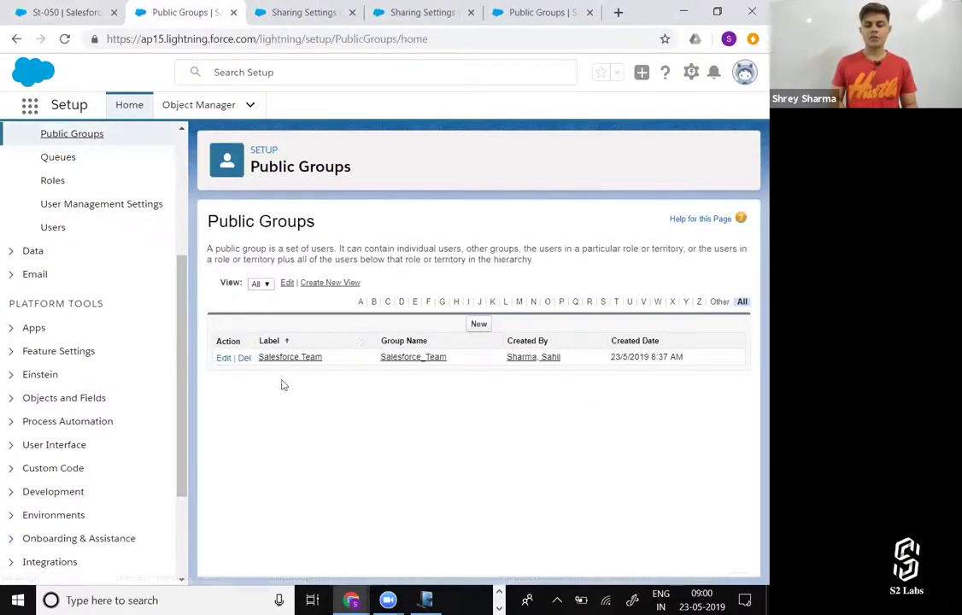
click(223, 358)
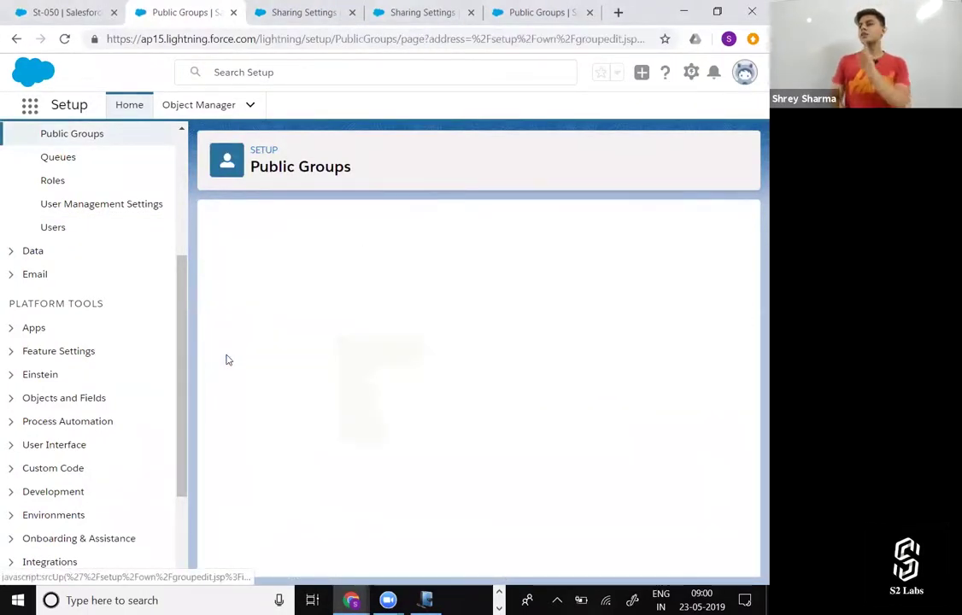
scroll(486, 459, down, 1)
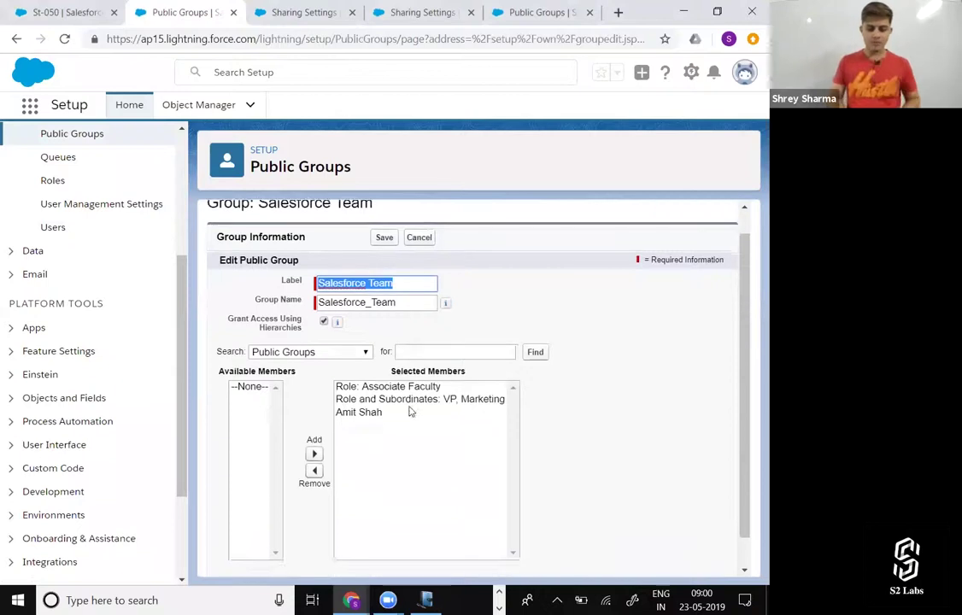
click(362, 415)
click(314, 471)
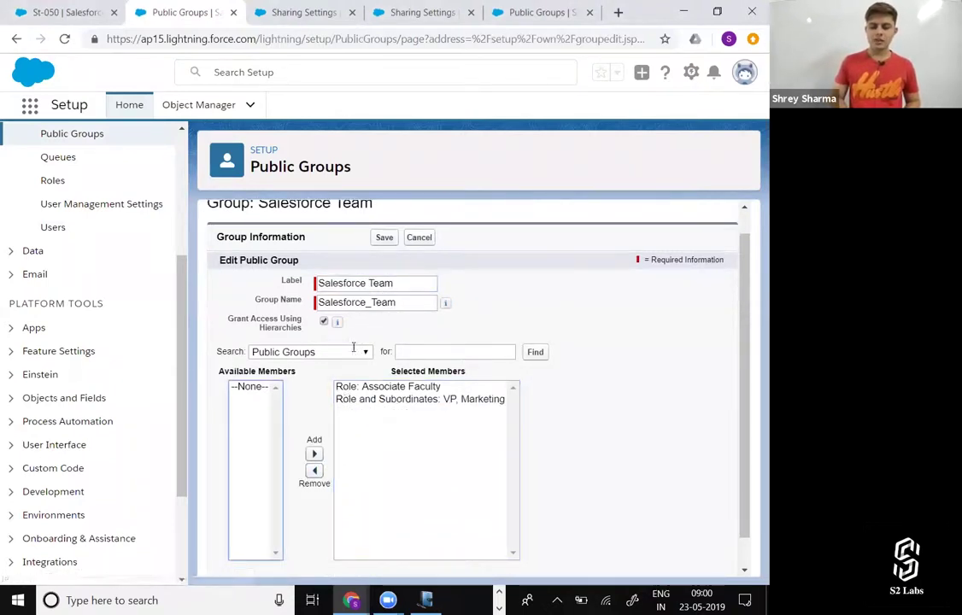
click(383, 237)
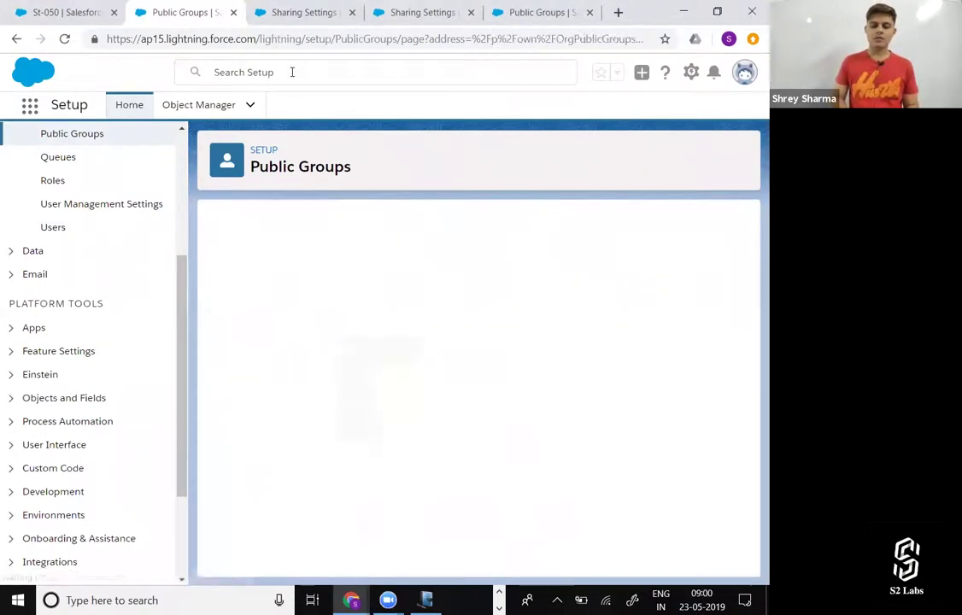
Refresh the All students list in the incognito window to check the user's access, and return to the administrator's Public Groups page.
key(alt+Tab)
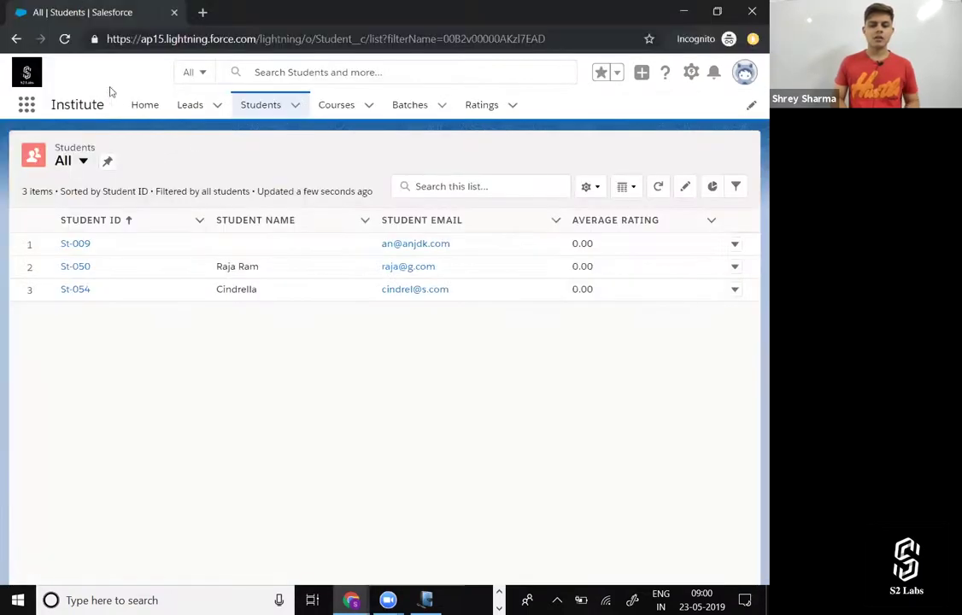
click(657, 189)
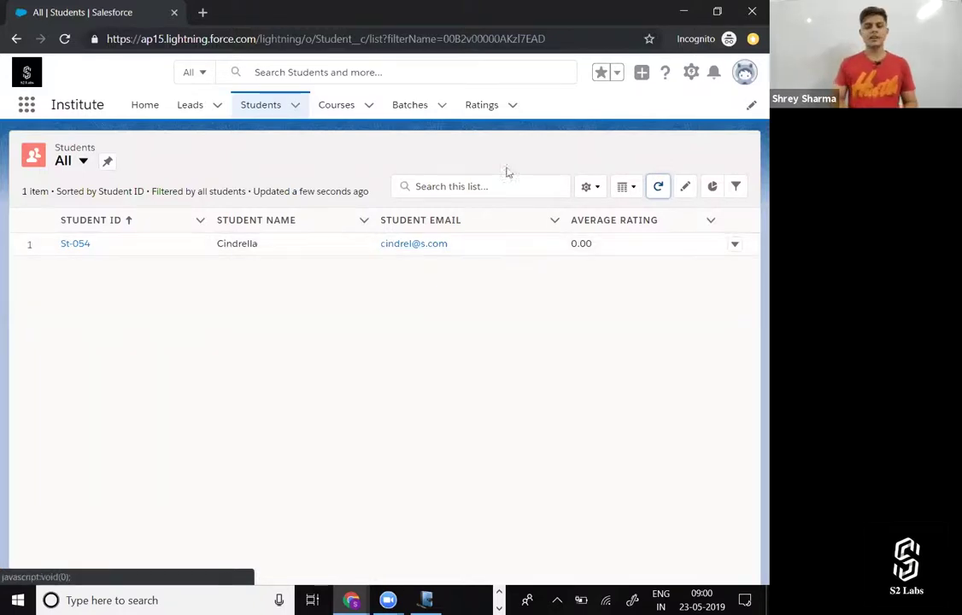
key(alt+Tab)
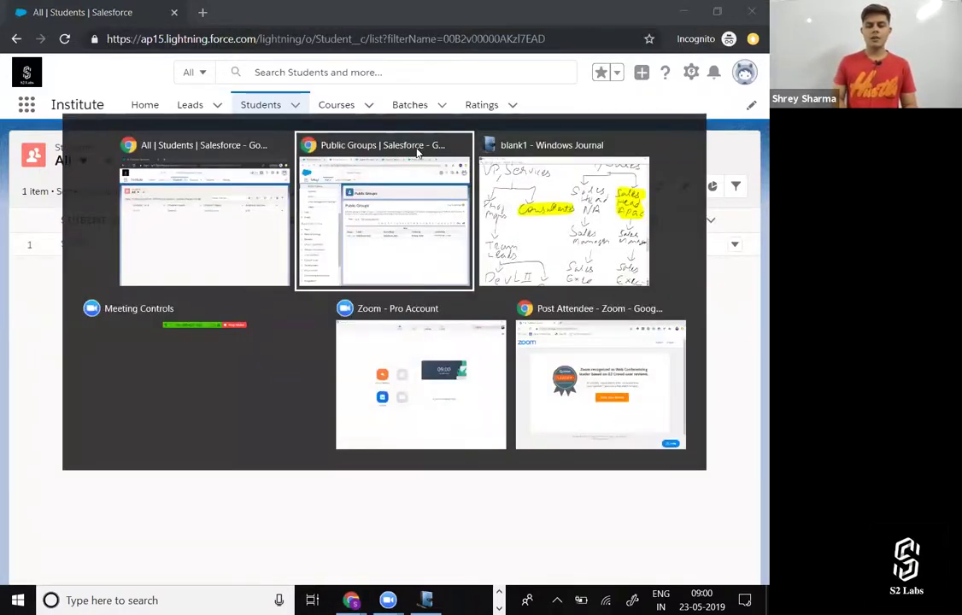
click(418, 152)
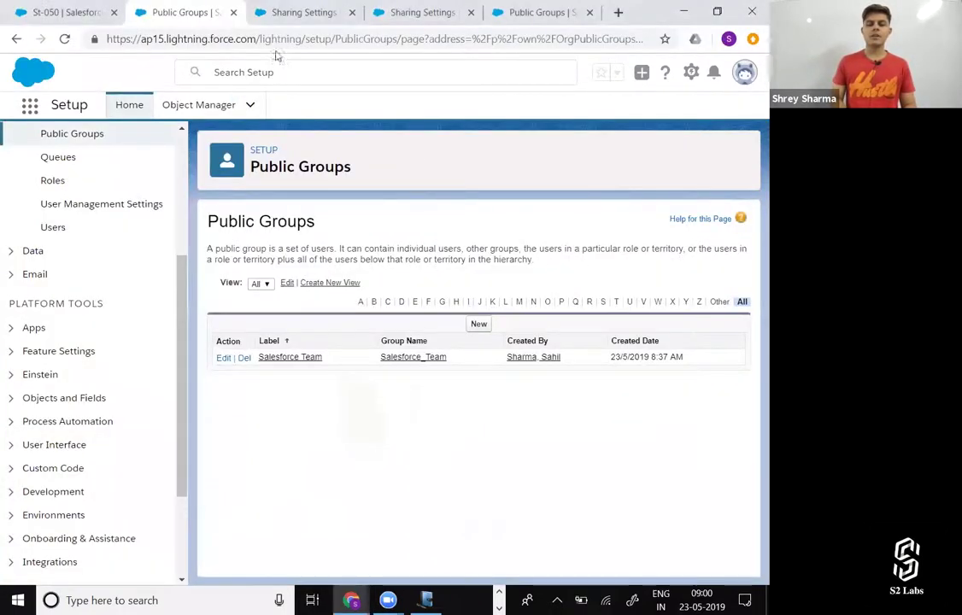
Start a new Student sharing rule from the Sharing Settings page.
click(298, 15)
scroll(440, 428, down, 10)
scroll(441, 425, down, 10)
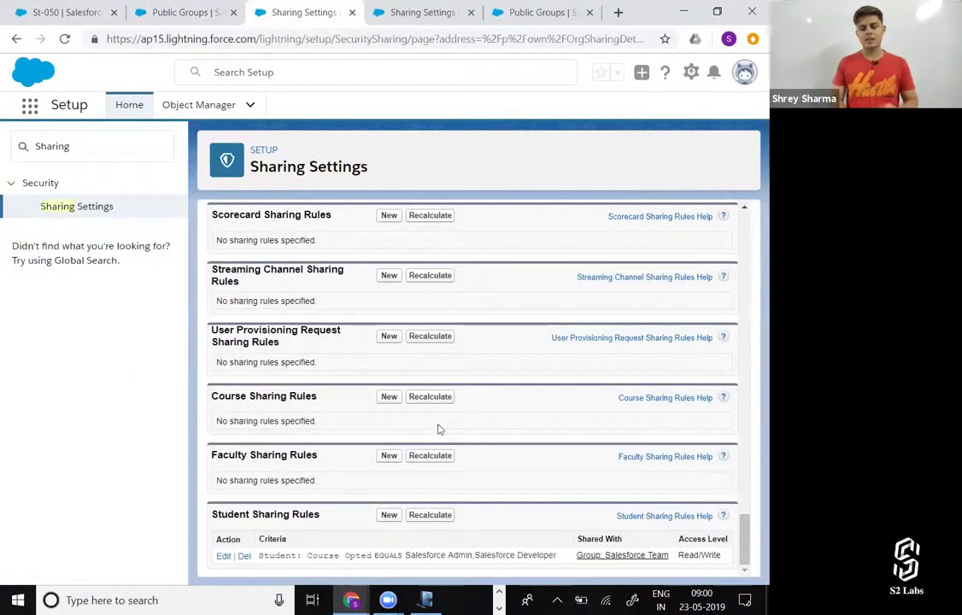
click(388, 516)
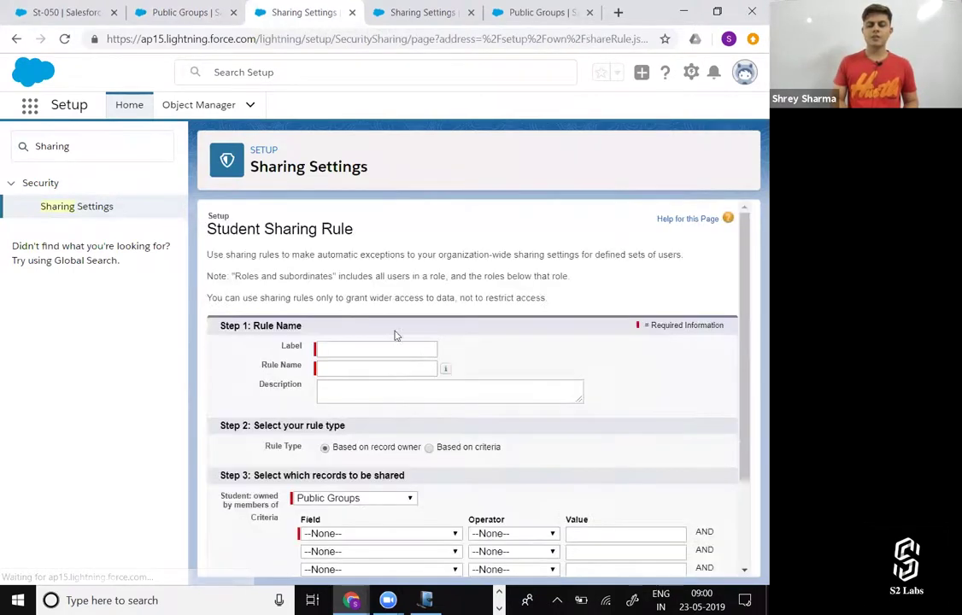
Label the new sharing rule "SalesforceTeamRecordswithVP International Sales NA" and let the Rule Name fill in from the label.
text(S)
key(BackSpace)
text(Sa)
text(har)
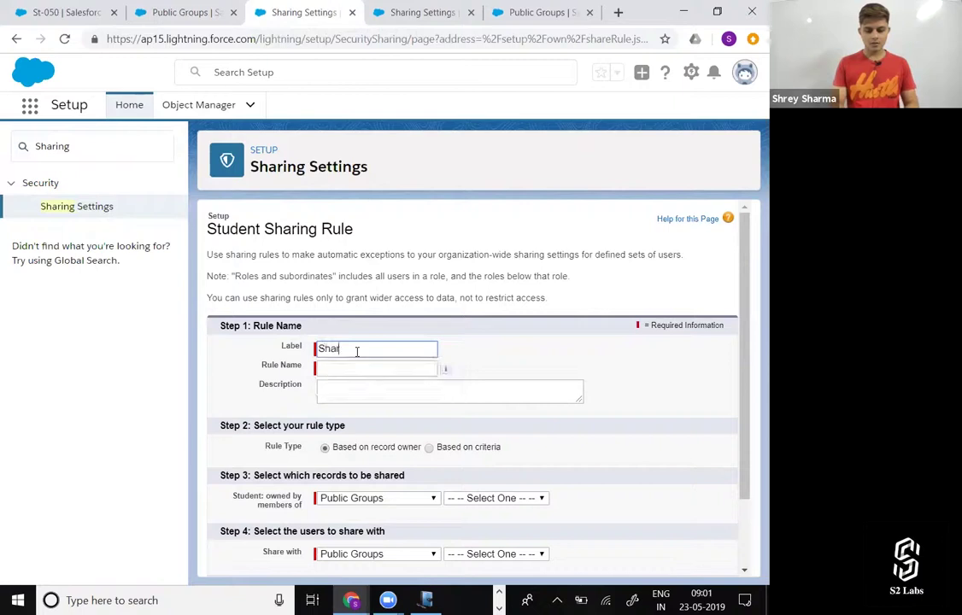
key(BackSpace)
key(BackSpace)
text(S)
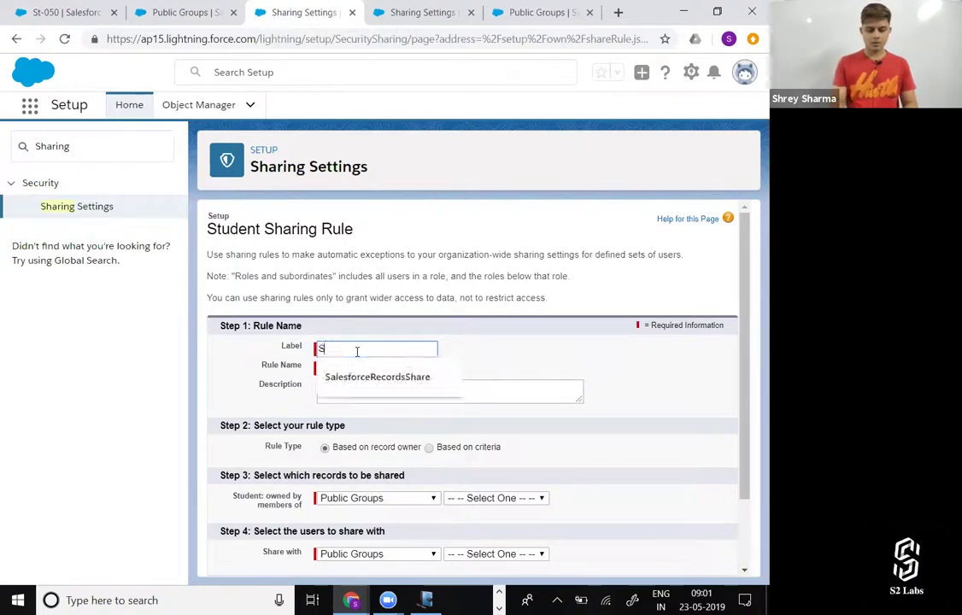
text(alesforceTe)
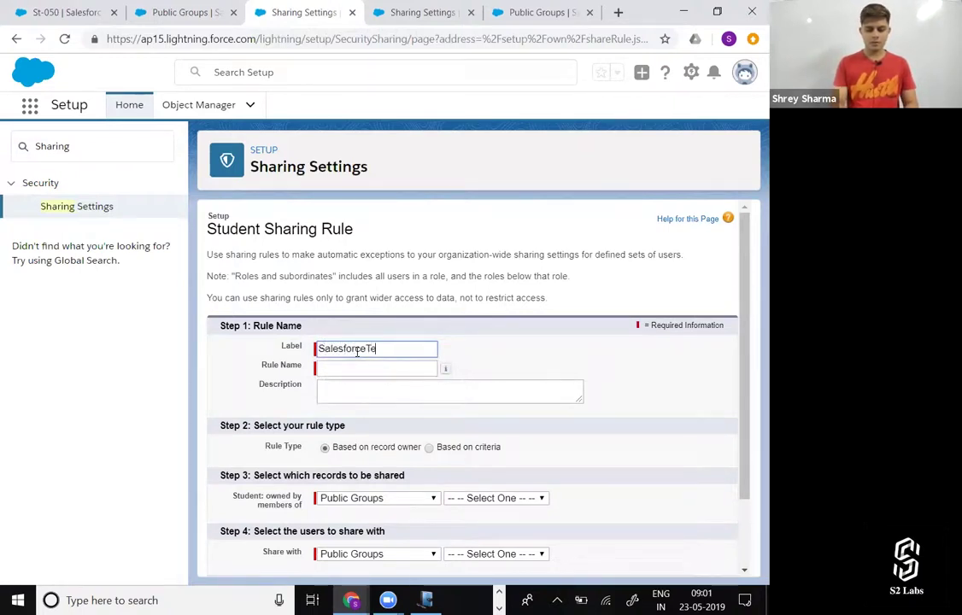
text(amRecordswith)
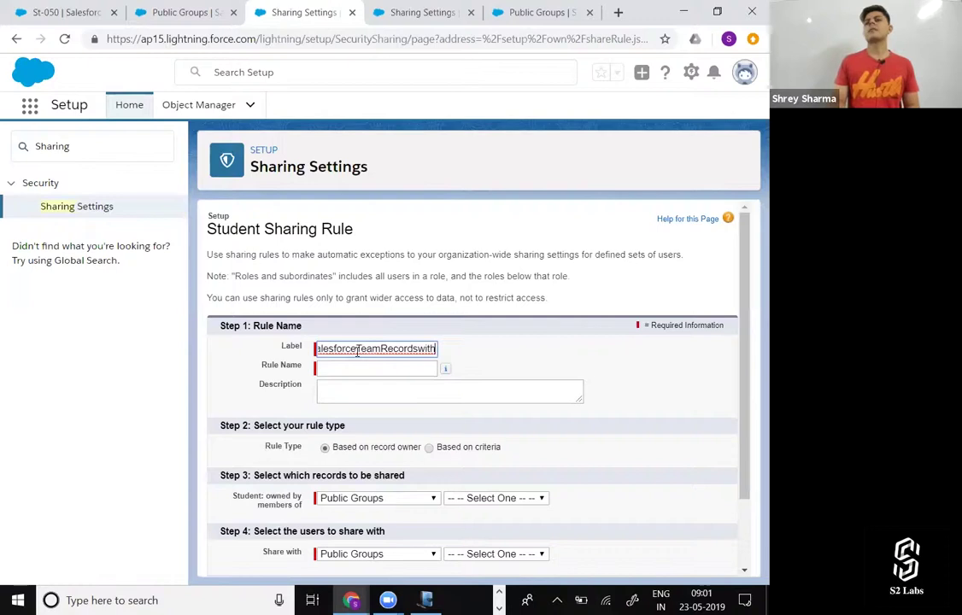
text(VP)
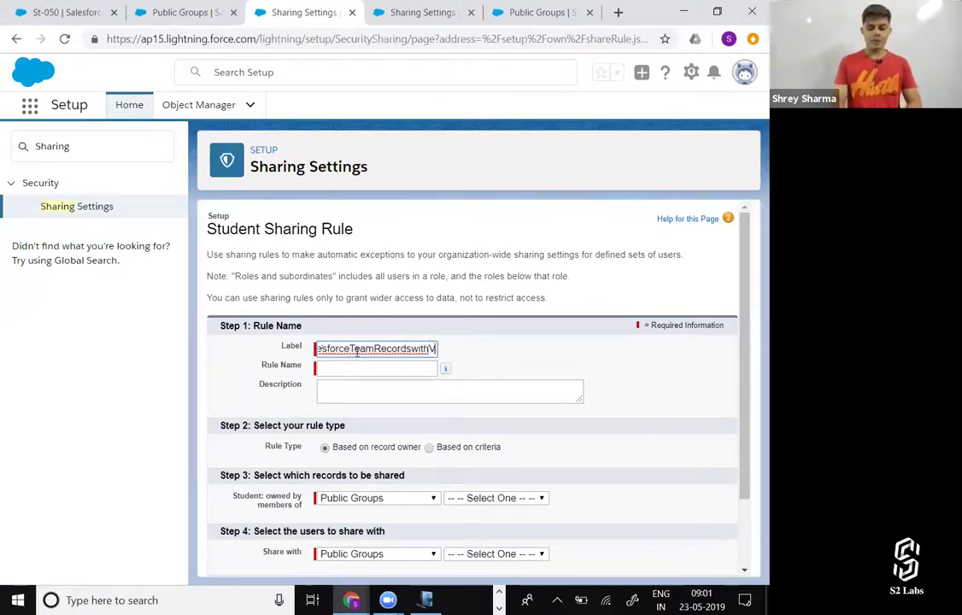
key(BackSpace)
key(BackSpace)
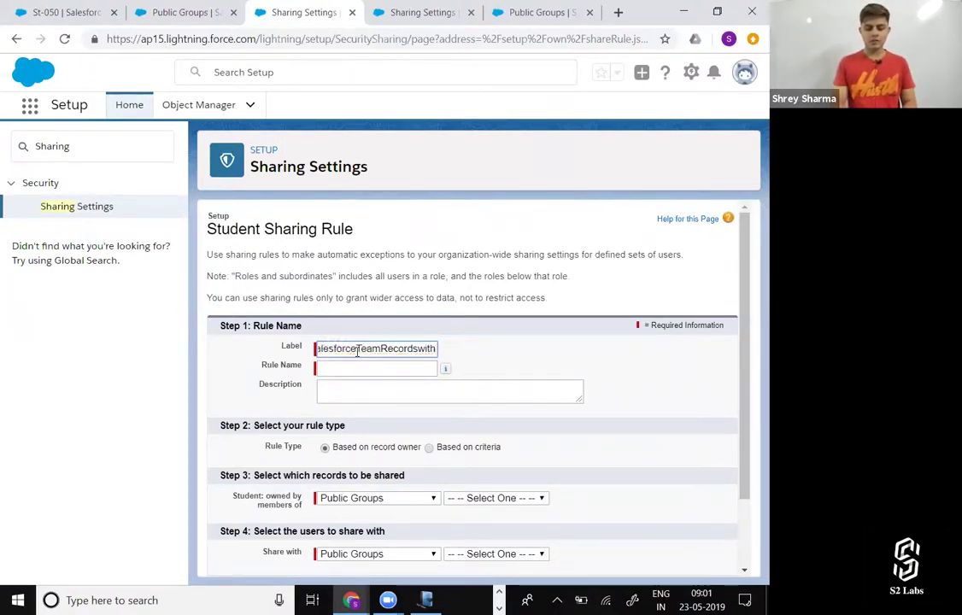
text(VP I)
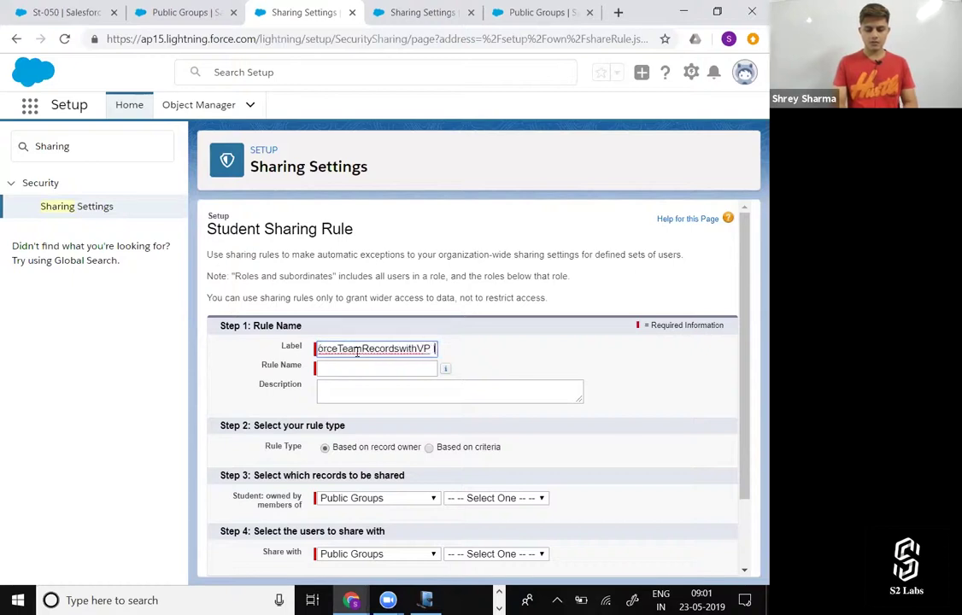
text(nternational Sa)
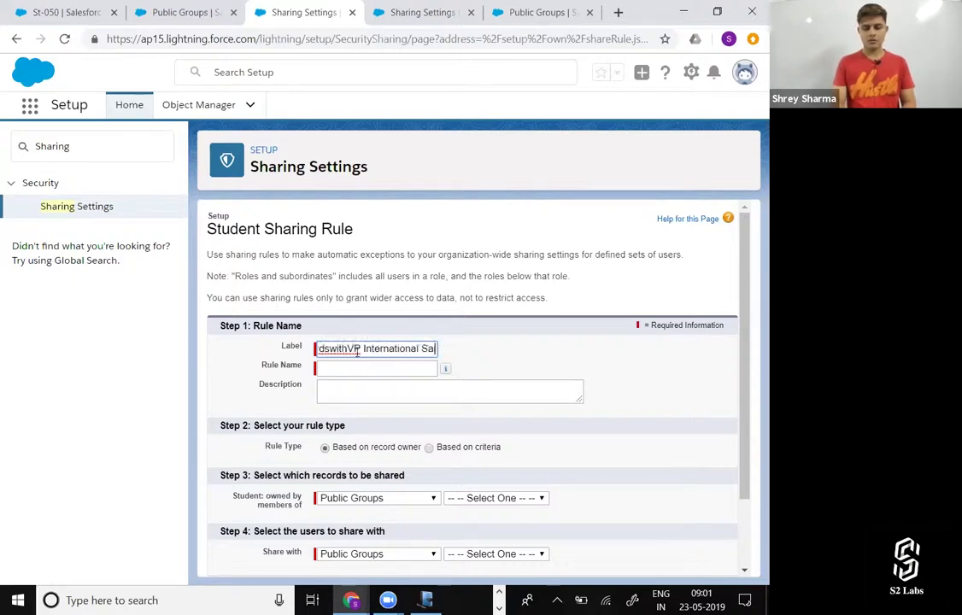
text(les NA)
key(Tab)
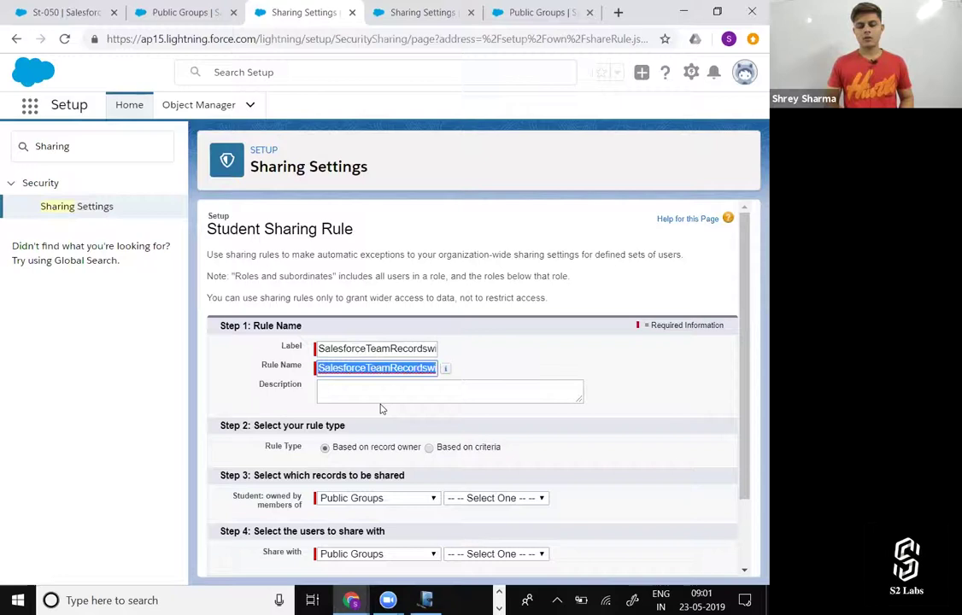
Set the rule to share Student records owned by members of the Salesforce Team public group.
scroll(382, 403, down, 2)
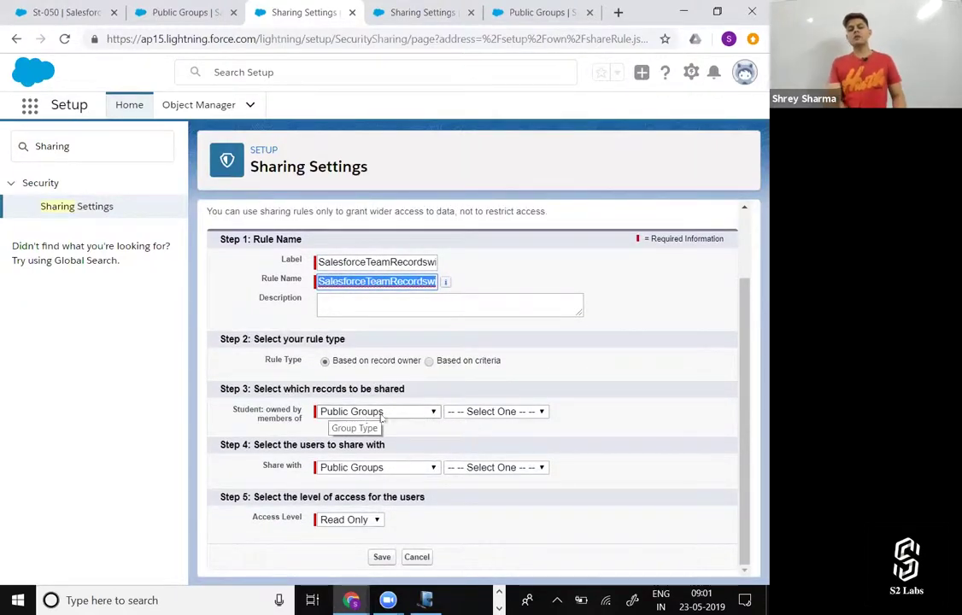
click(508, 415)
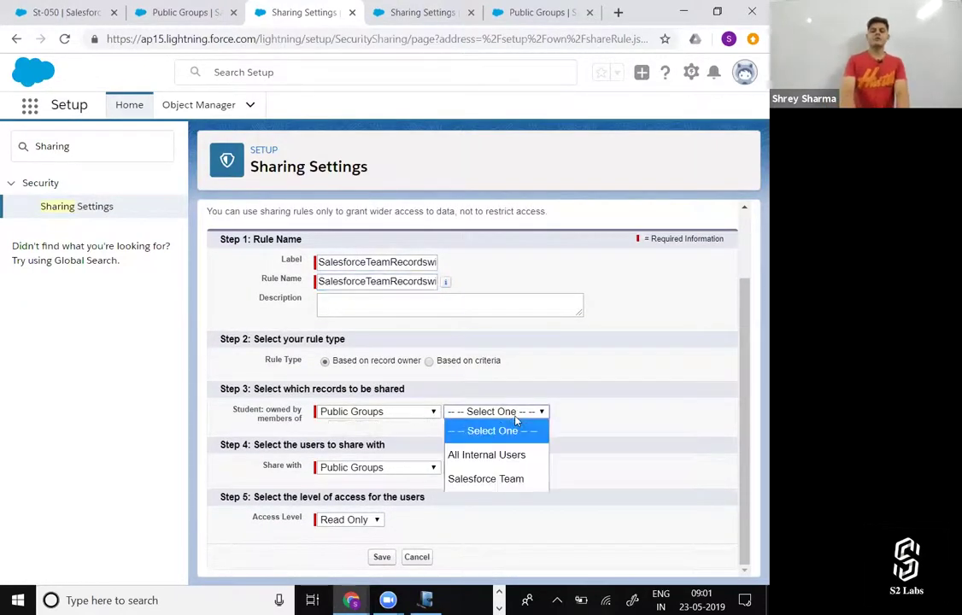
click(516, 477)
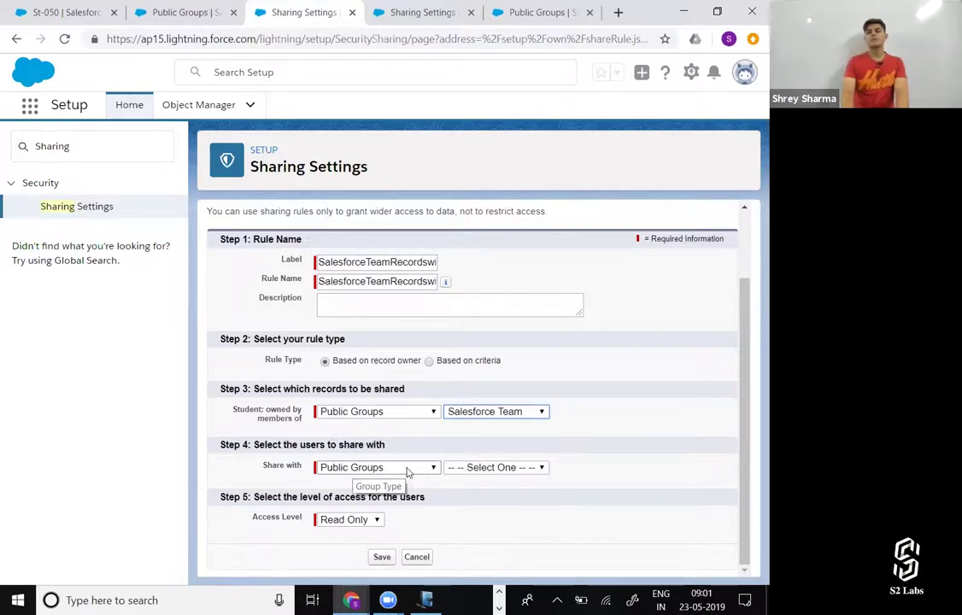
Edit the Salesforce Team public group and remove the VP, Marketing role and subordinates entry from its selected members.
key(alt+Tab)
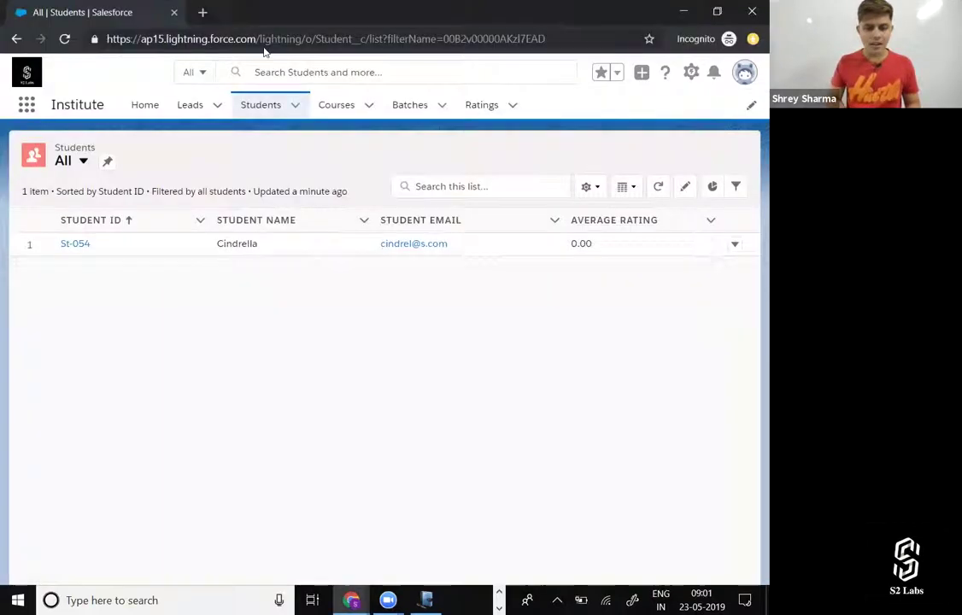
key(alt+Tab)
click(154, 10)
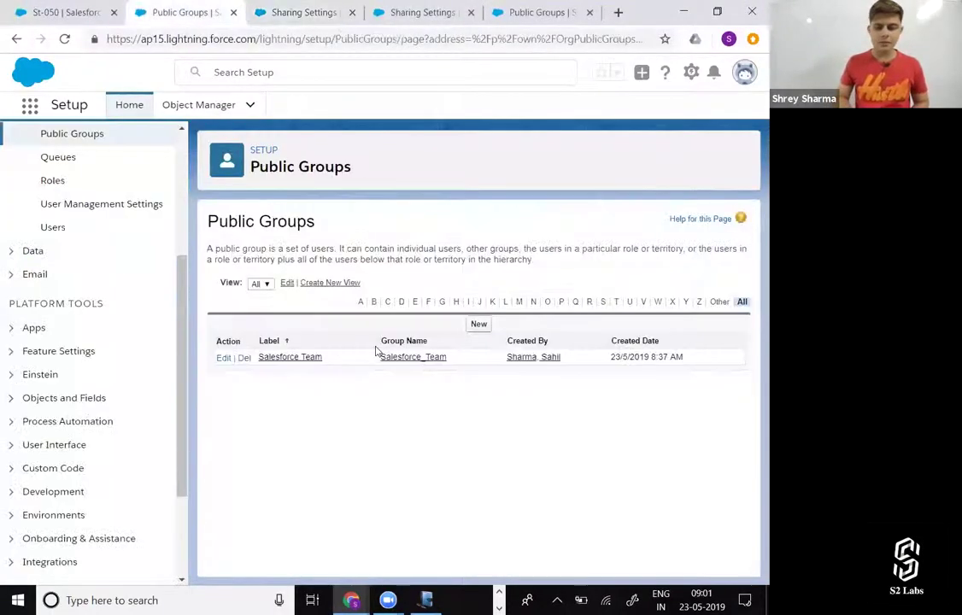
click(227, 361)
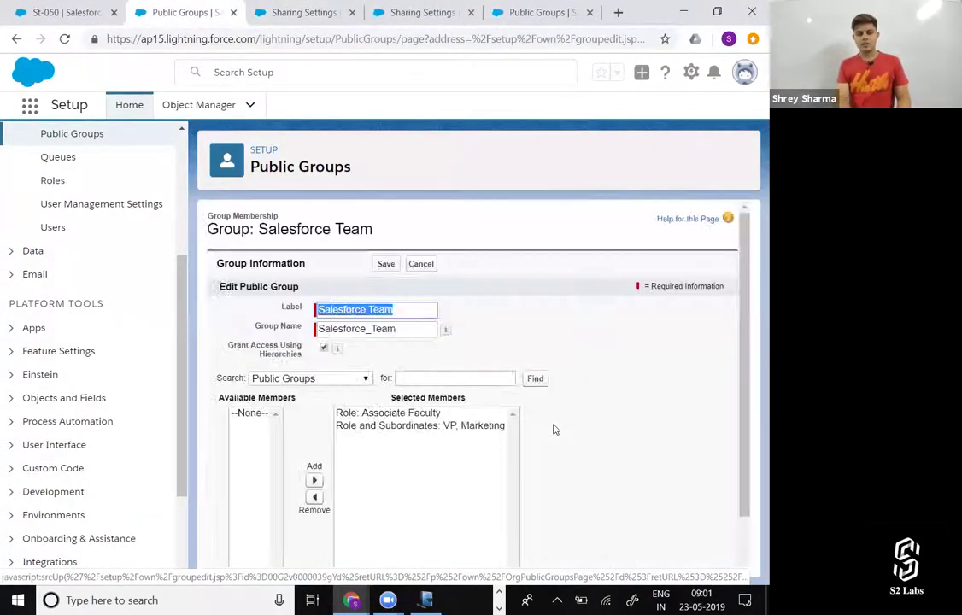
click(419, 415)
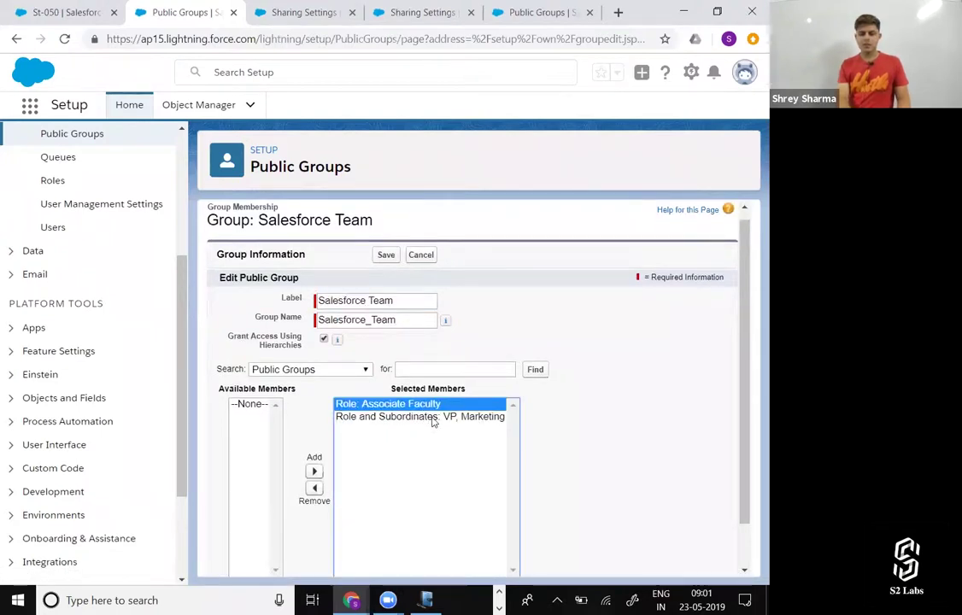
click(432, 417)
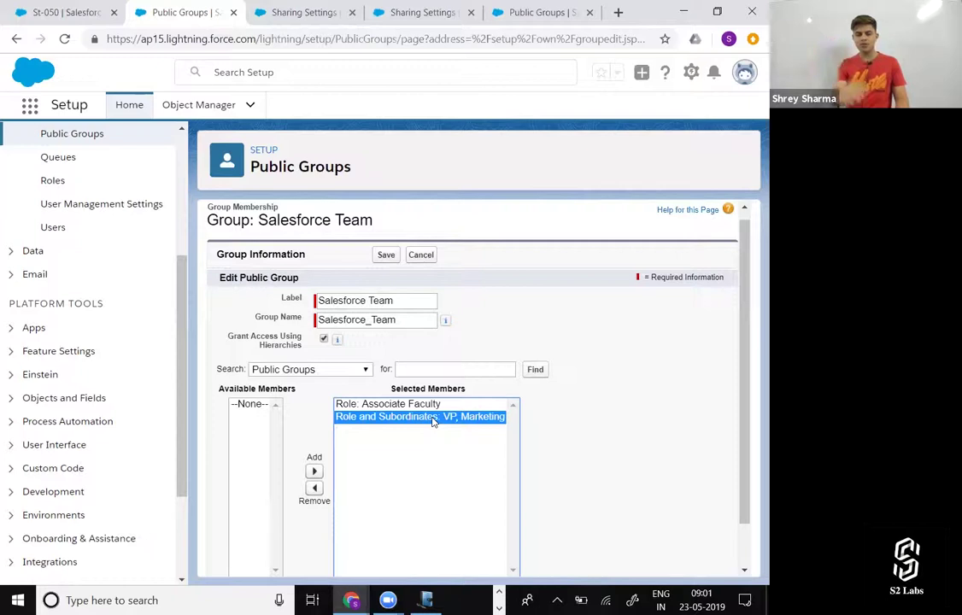
click(316, 488)
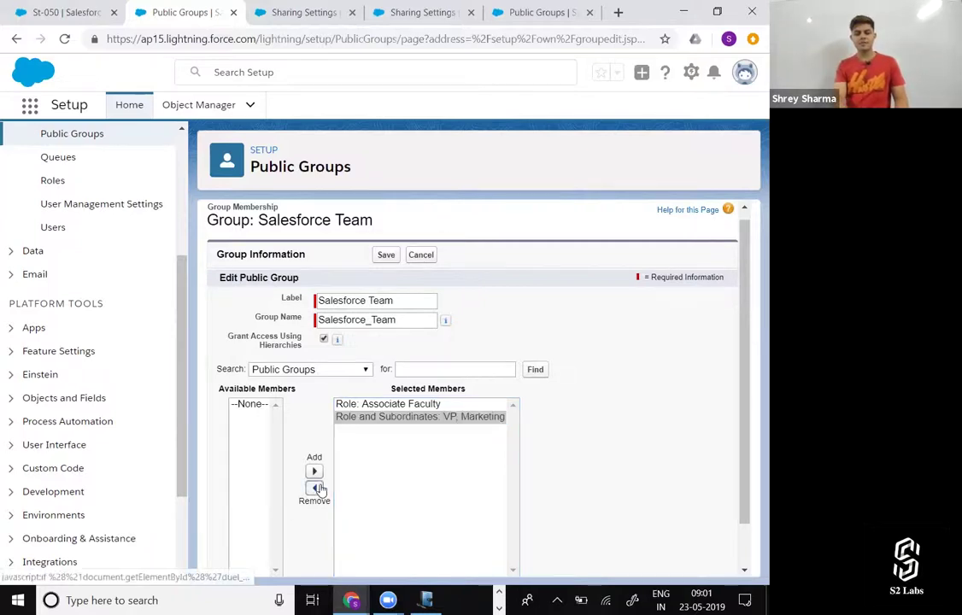
Add the VP, Marketing role on its own to the Salesforce Team group's selected members.
click(322, 369)
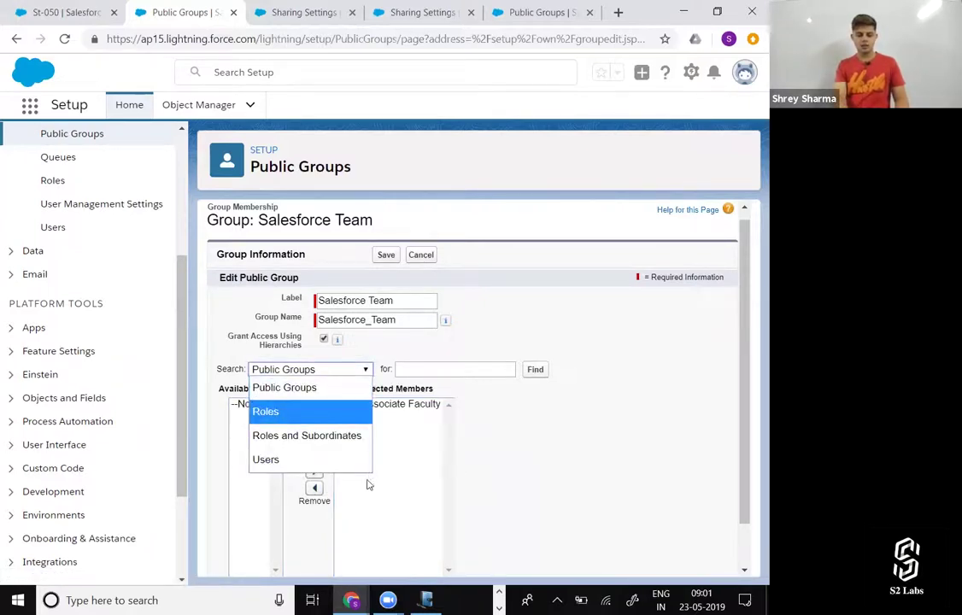
click(286, 414)
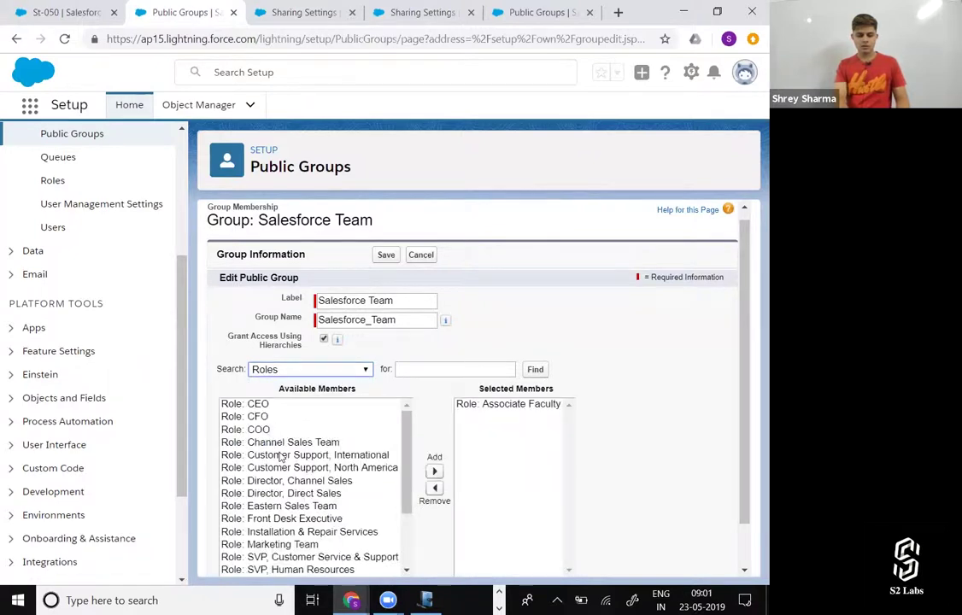
scroll(280, 458, down, 1)
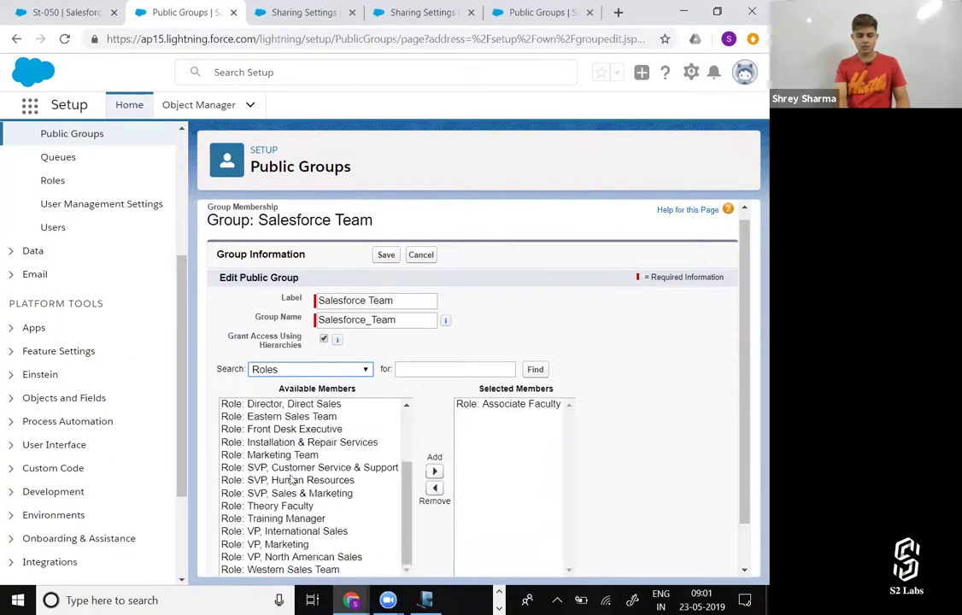
click(286, 544)
click(434, 471)
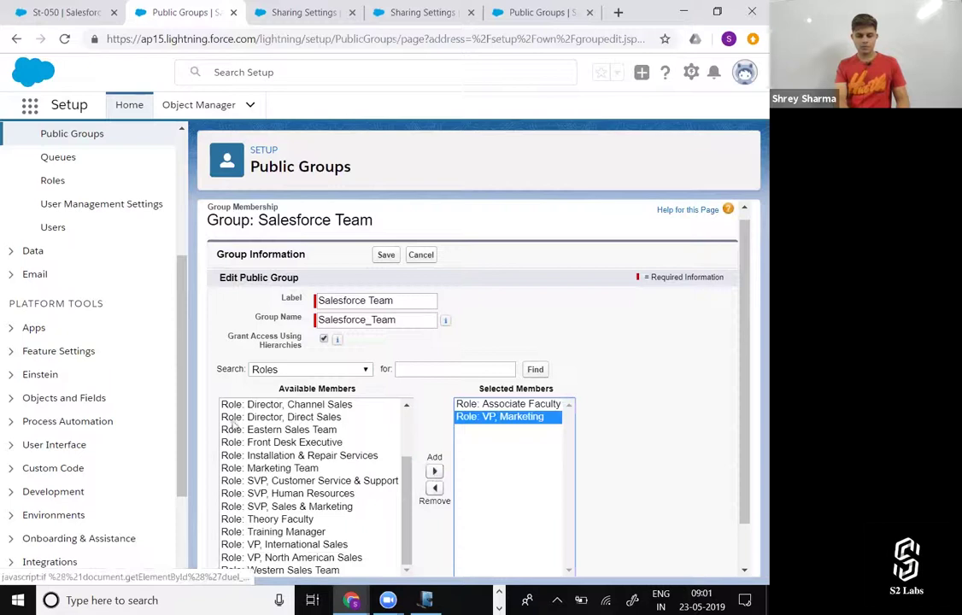
Add the system administrator's user to the Salesforce Team group's members and save the group.
click(346, 370)
click(305, 461)
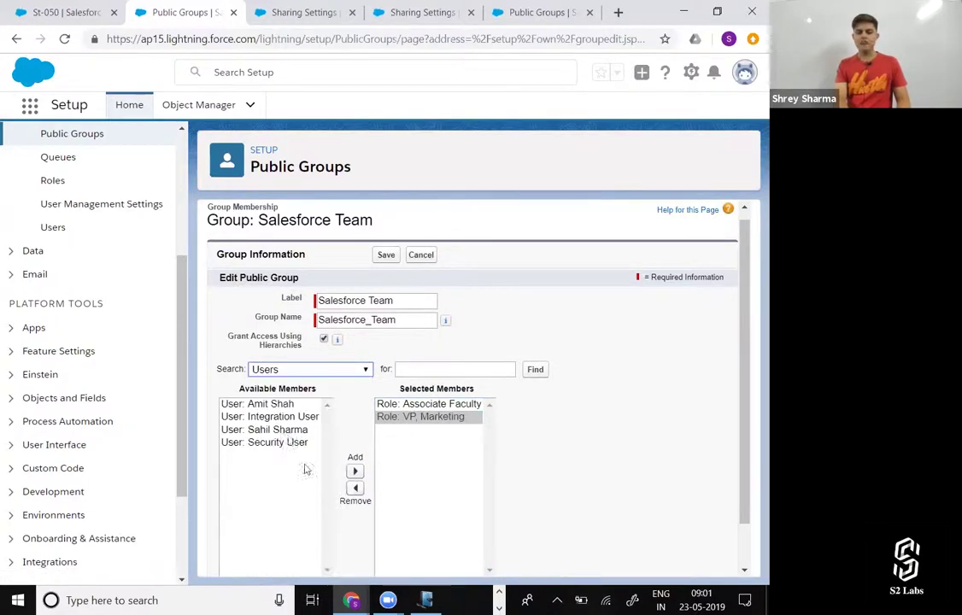
click(282, 429)
click(354, 471)
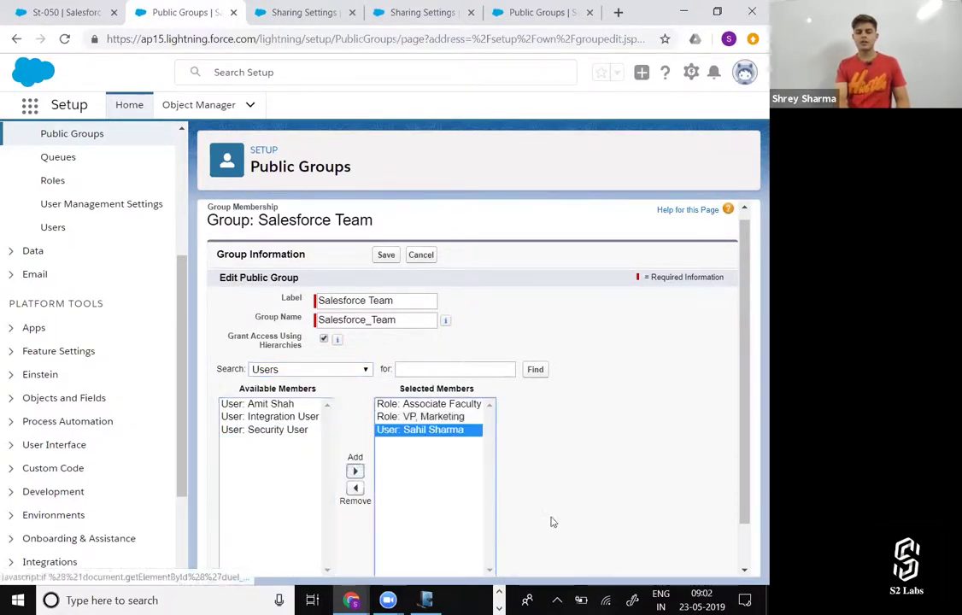
scroll(551, 519, down, 1)
click(382, 557)
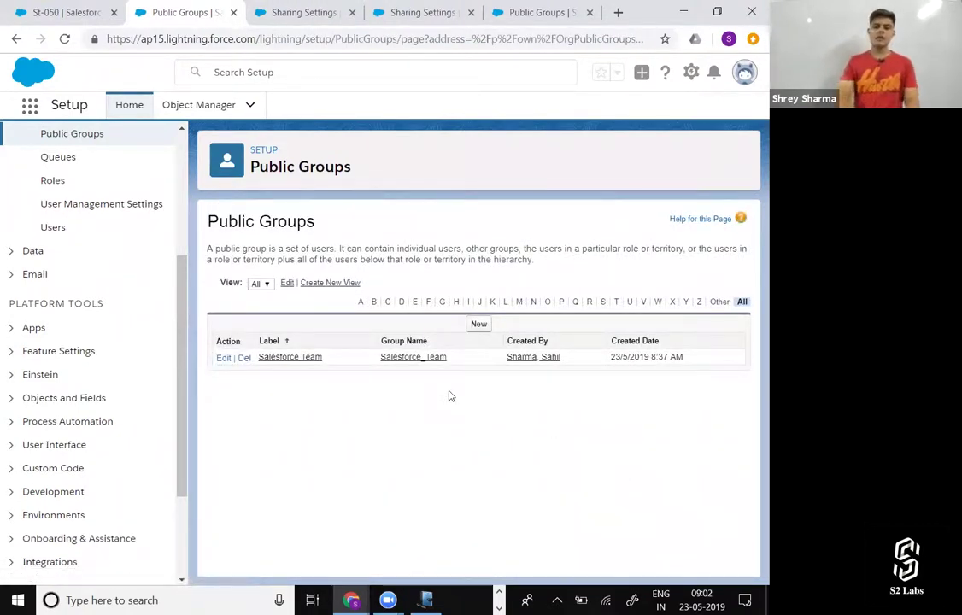
Refresh the incognito window's All students list to check access after the group change, and return to the unfinished sharing rule.
key(alt+Tab)
click(657, 190)
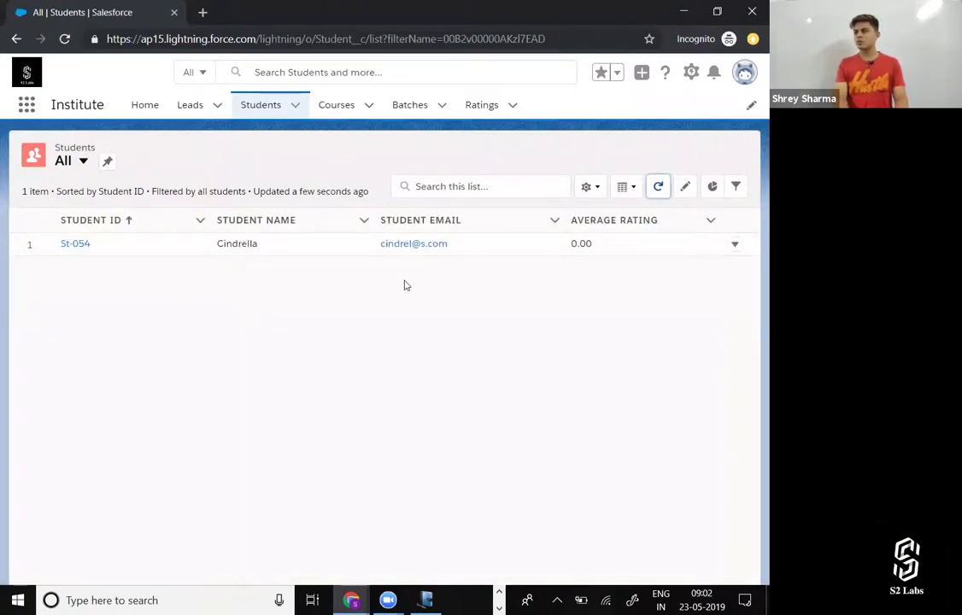
key(alt+Tab)
click(304, 11)
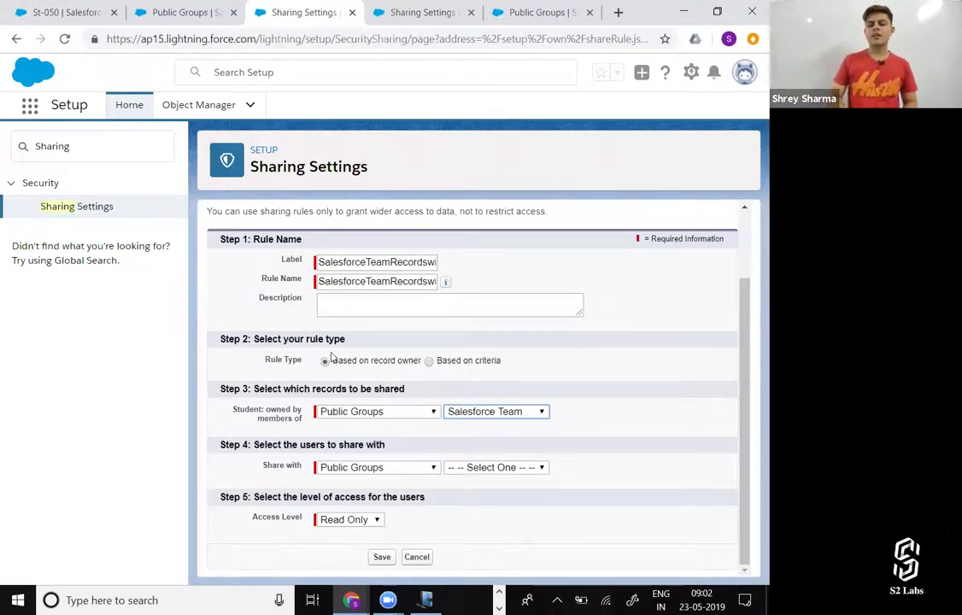
Keep Salesforce Team as the record owners and share the rule's records with the VP, North American Sales role.
drag(335, 360, 423, 363)
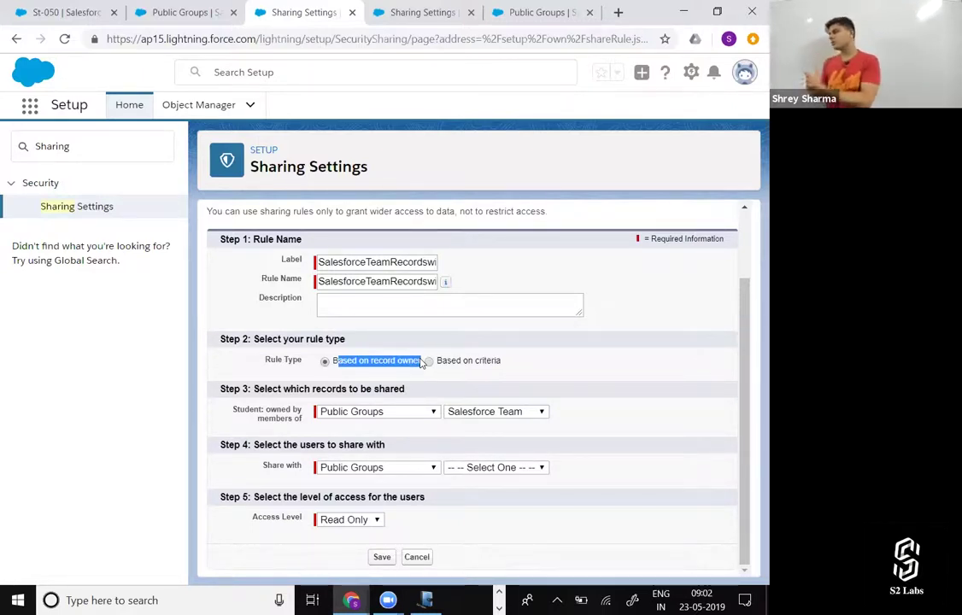
click(416, 382)
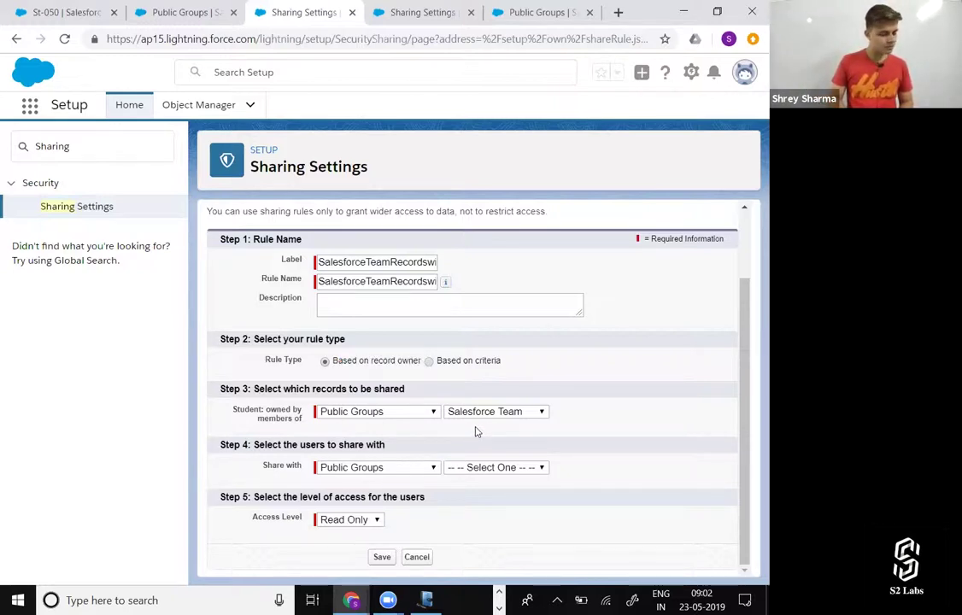
click(502, 417)
click(496, 476)
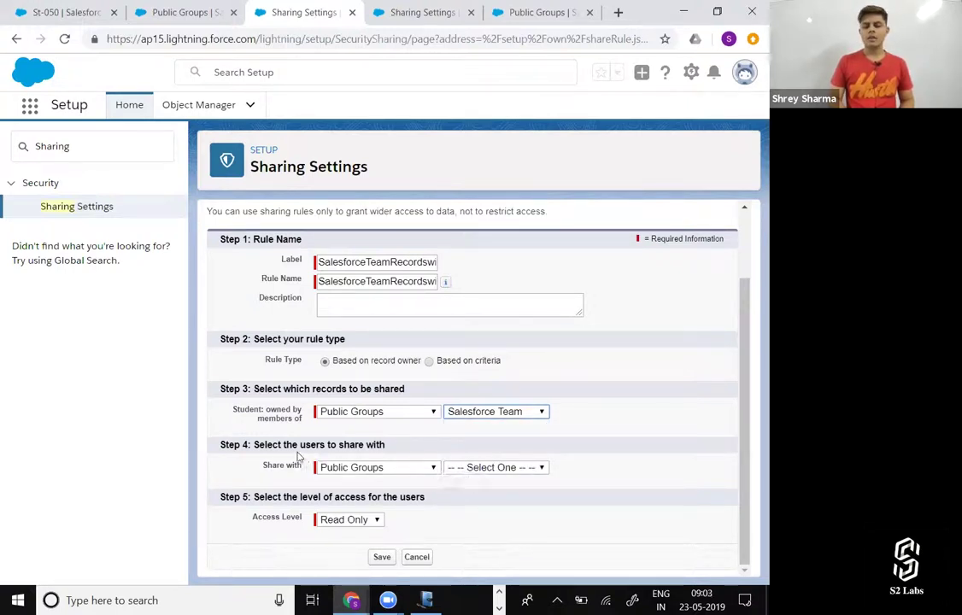
click(425, 470)
click(338, 510)
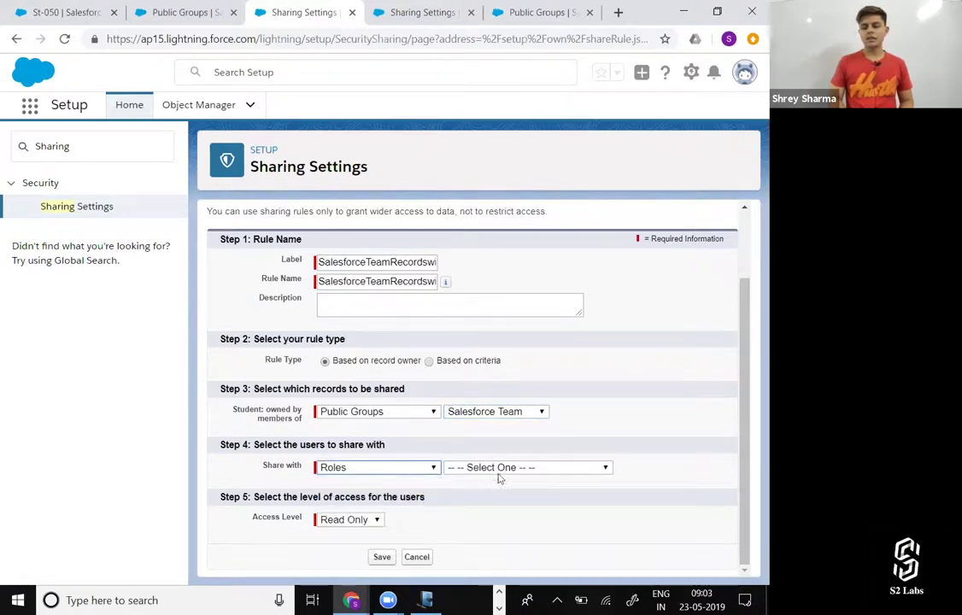
click(504, 470)
scroll(516, 276, down, 2)
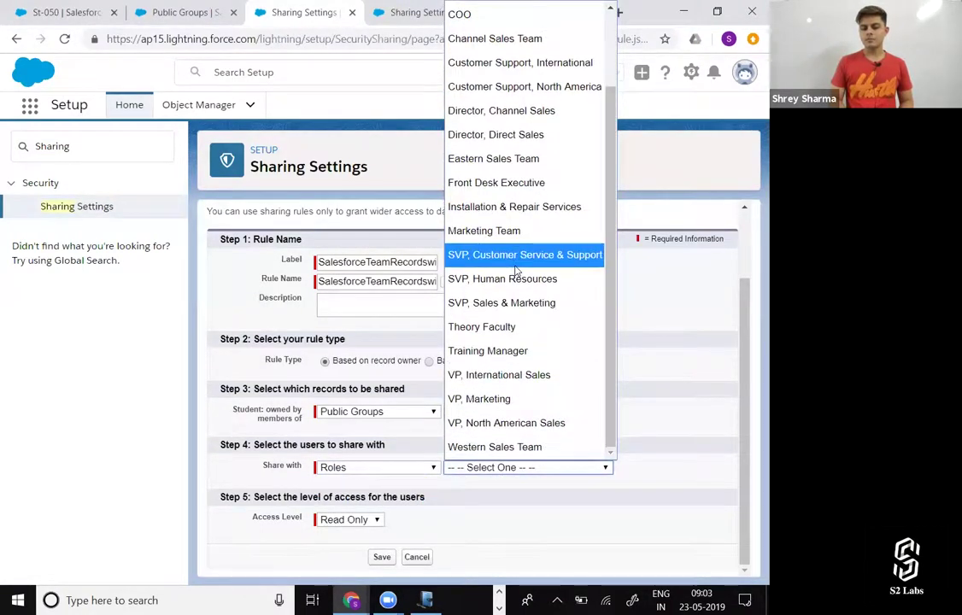
click(507, 423)
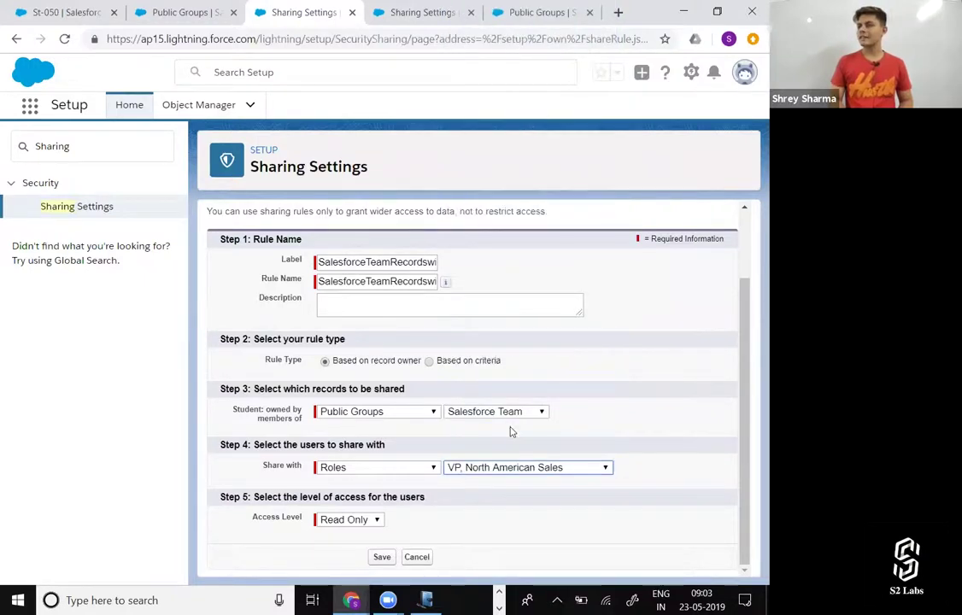
Check the restricted user's role in the Users list and return to the sharing rule form.
click(158, 7)
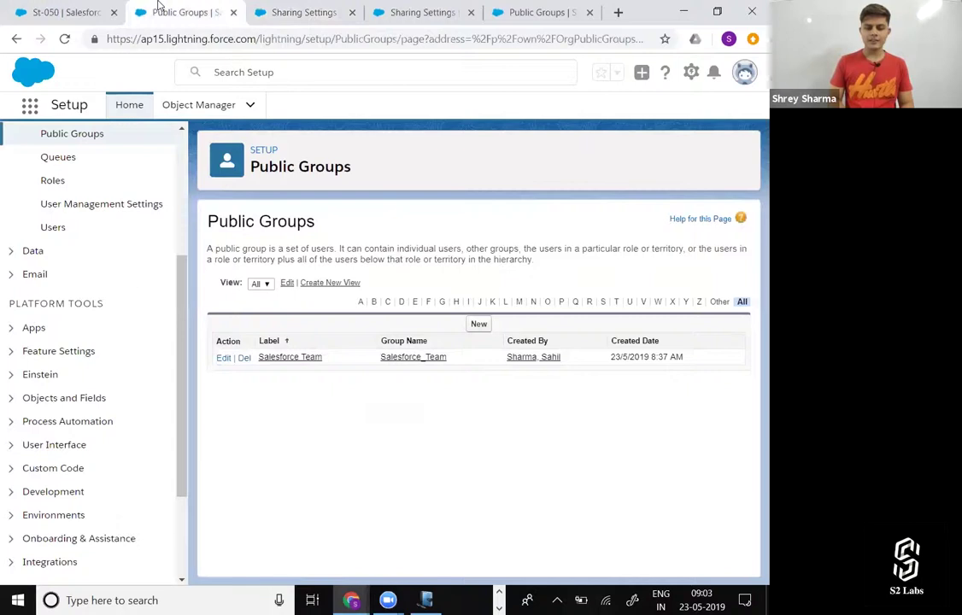
click(58, 227)
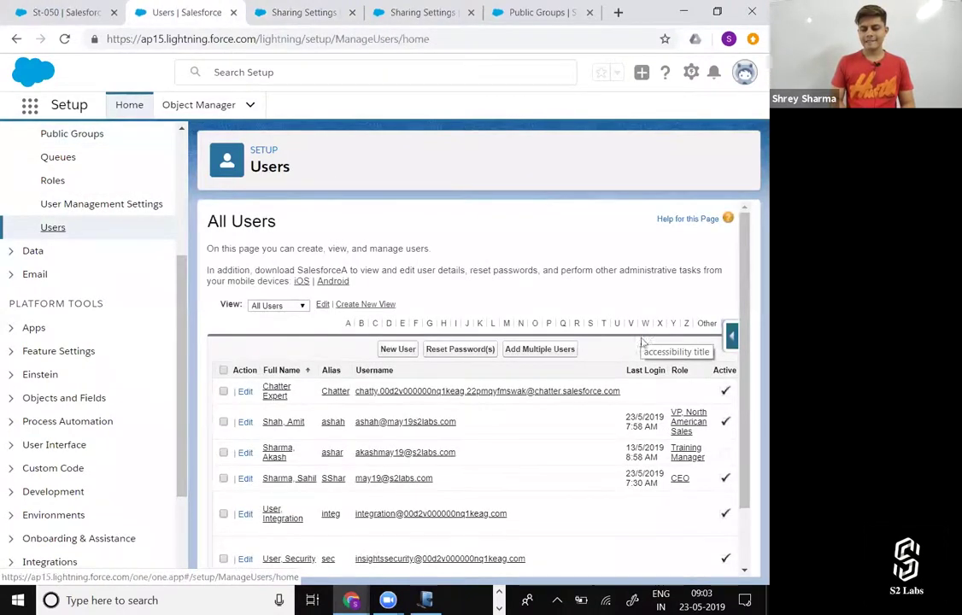
scroll(636, 414, right, 2)
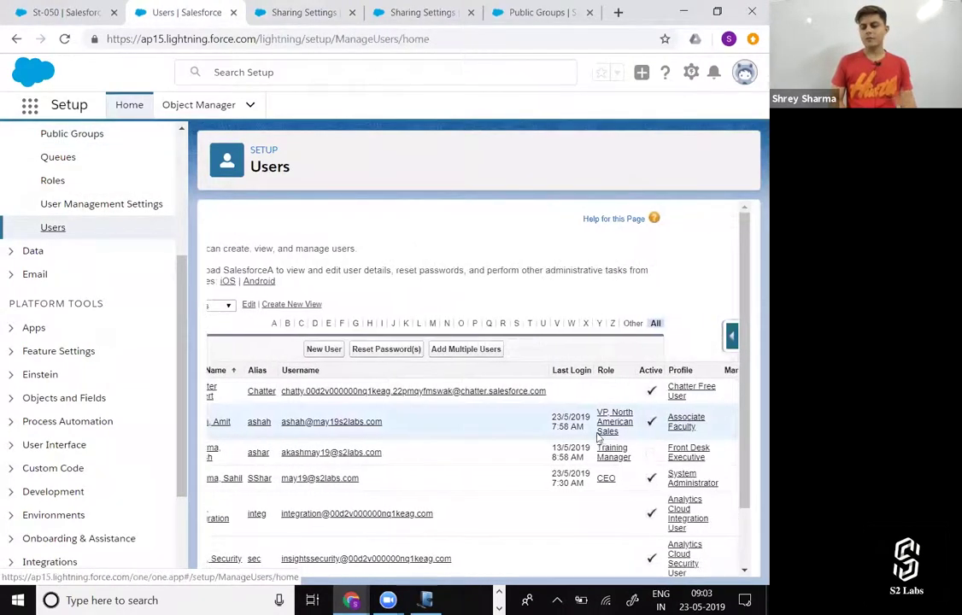
click(287, 12)
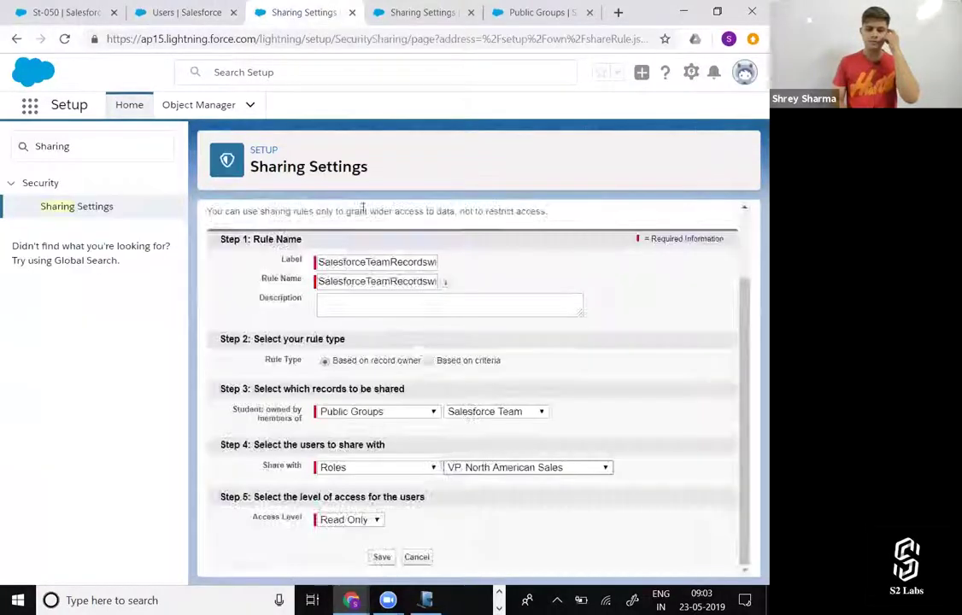
Set the sharing rule's access level to Read Only, save the rule and accept the confirmation.
click(350, 520)
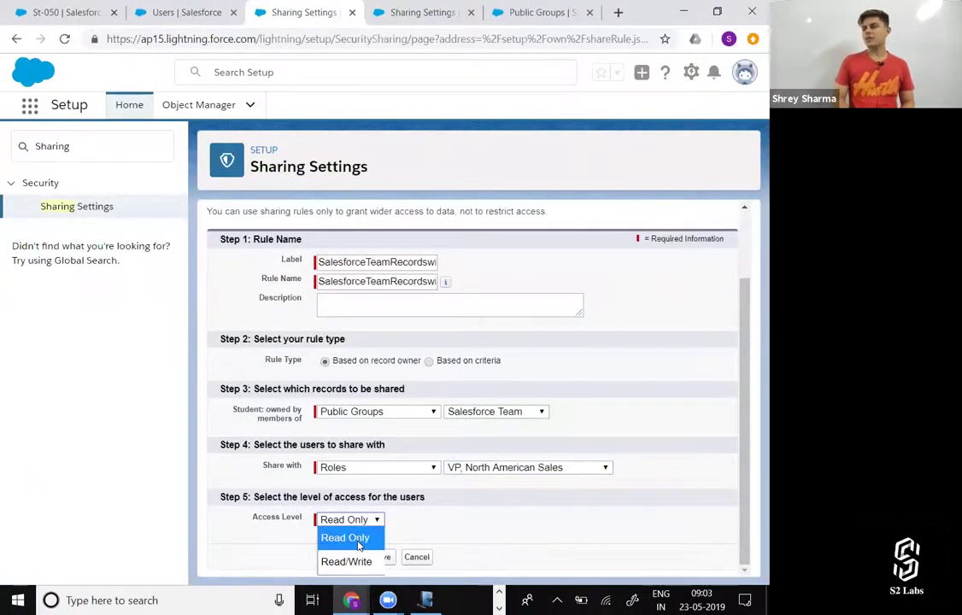
click(357, 539)
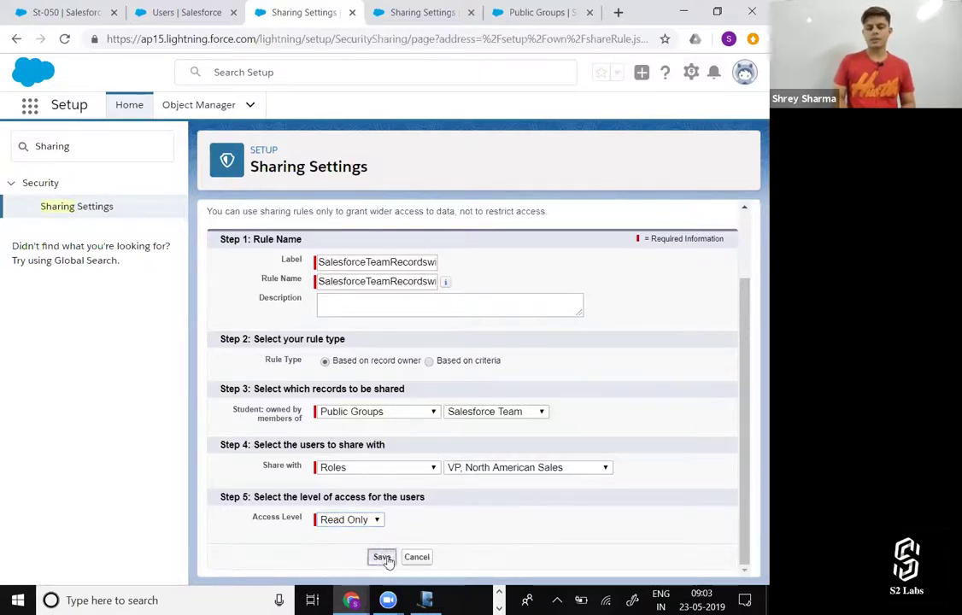
click(382, 556)
click(459, 157)
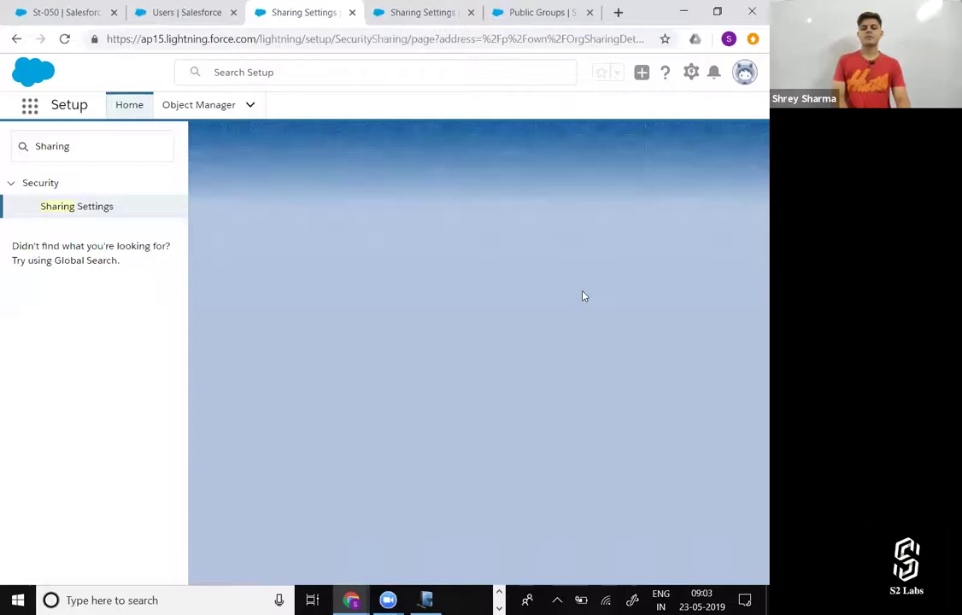
Refresh the All students list in the incognito window and look through the records the restricted user can see.
key(alt+Tab)
click(658, 186)
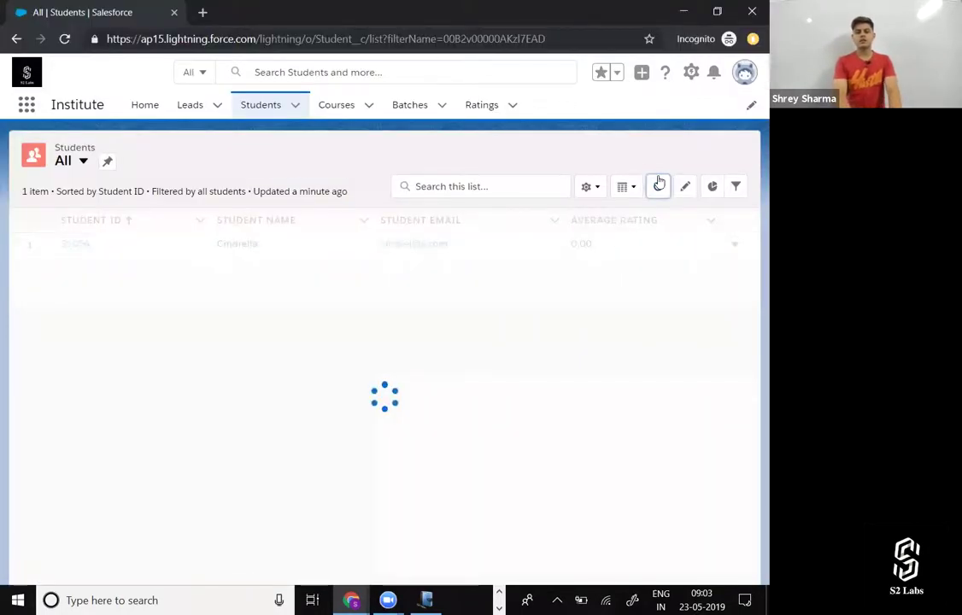
scroll(299, 370, down, 6)
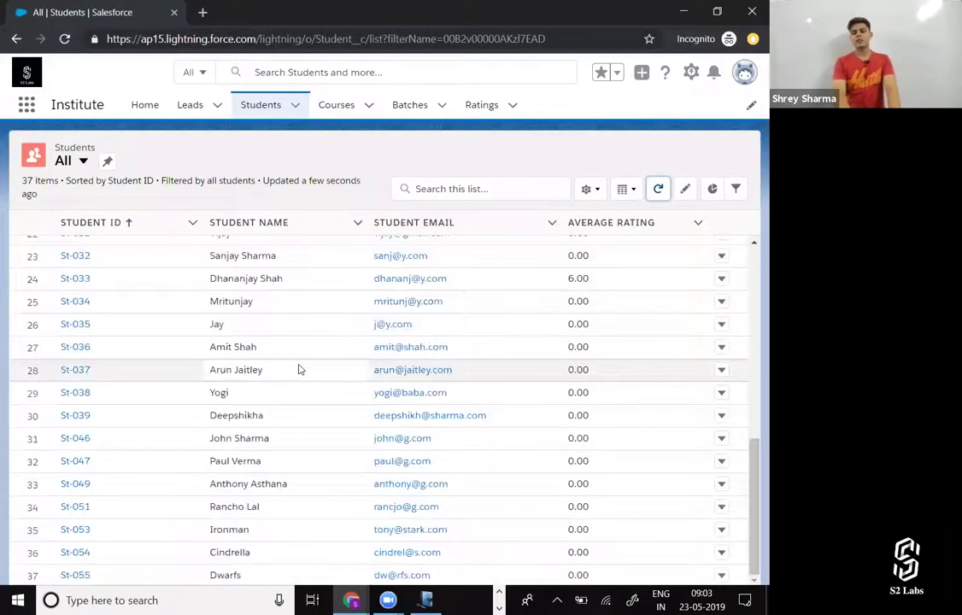
scroll(300, 369, up, 6)
scroll(300, 369, down, 6)
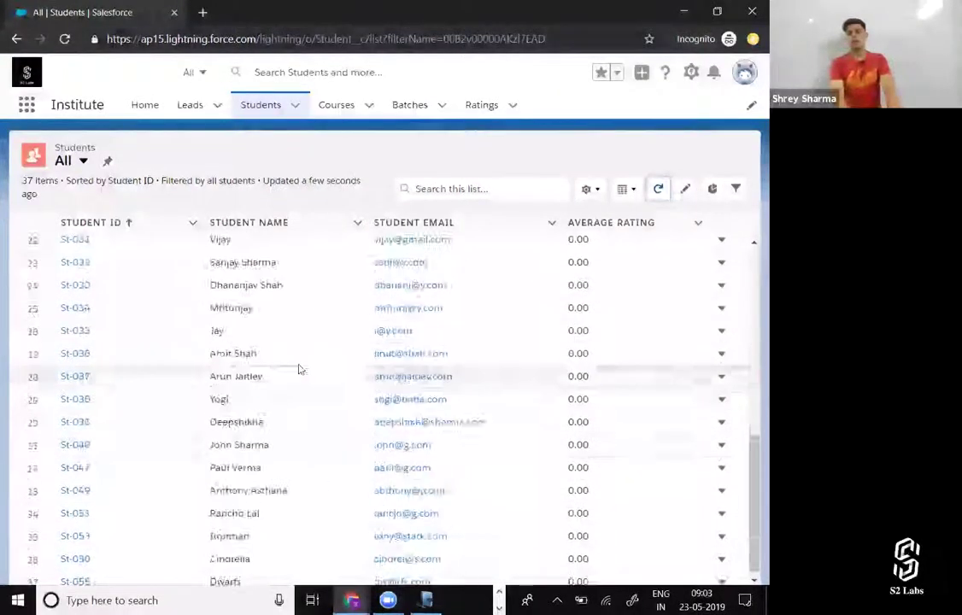
scroll(301, 369, up, 6)
Open student record St-003 as the restricted user and try to edit it to test the access level.
click(81, 294)
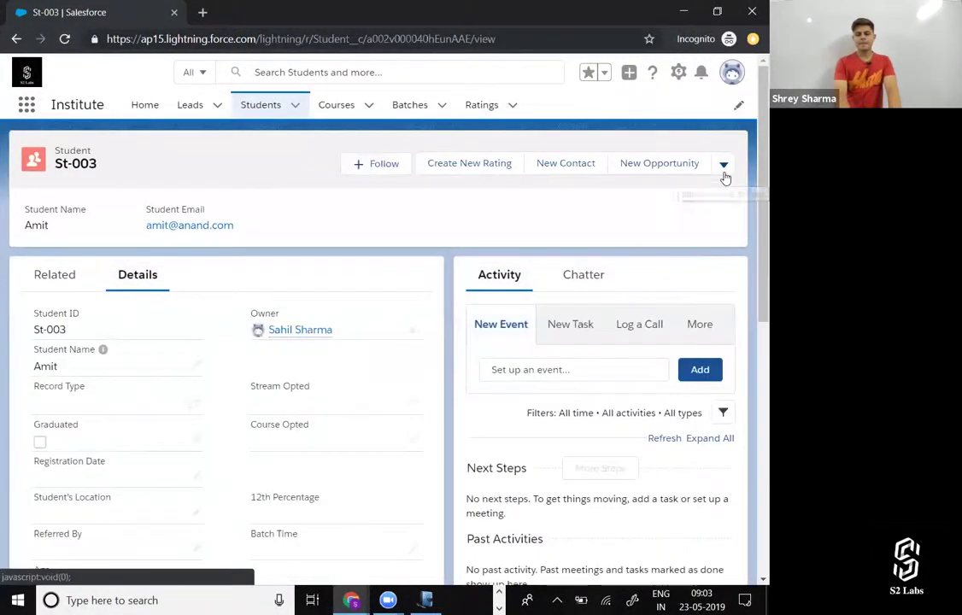
click(722, 164)
click(676, 248)
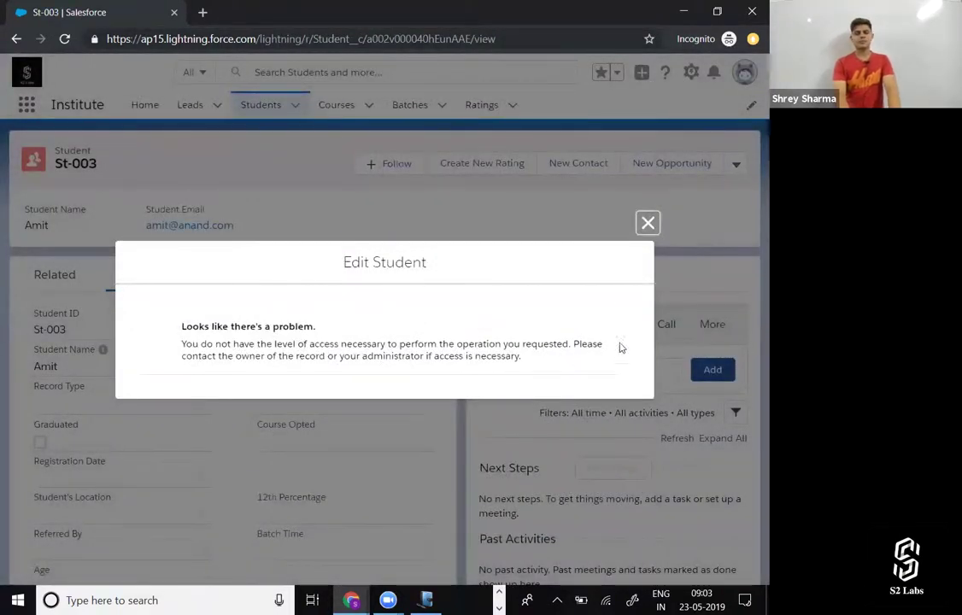
click(649, 223)
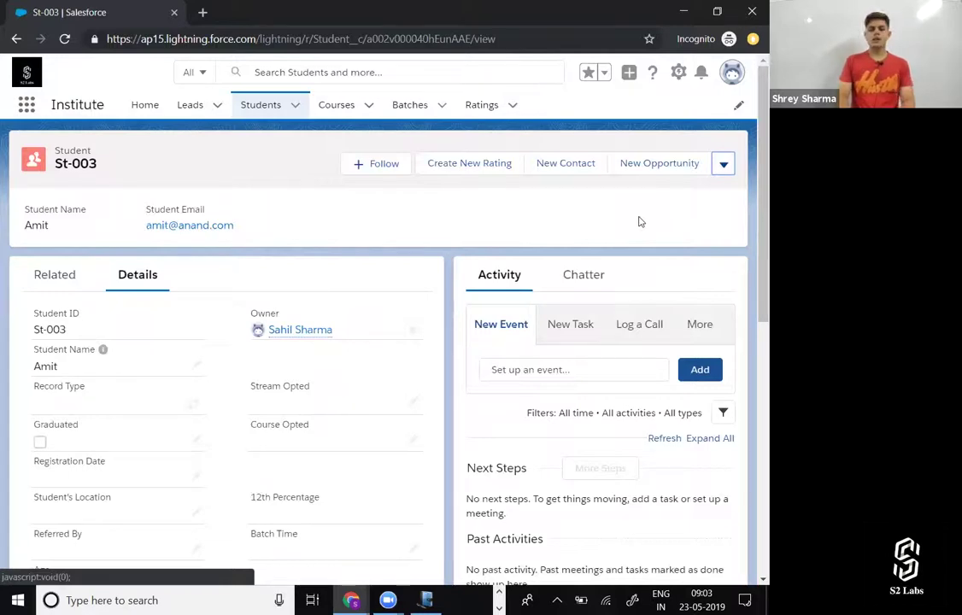
Change the access level of the Student sharing rule for VP, North American Sales to Read/Write, save it and accept the recalculation.
key(alt+Tab)
scroll(356, 380, down, 20)
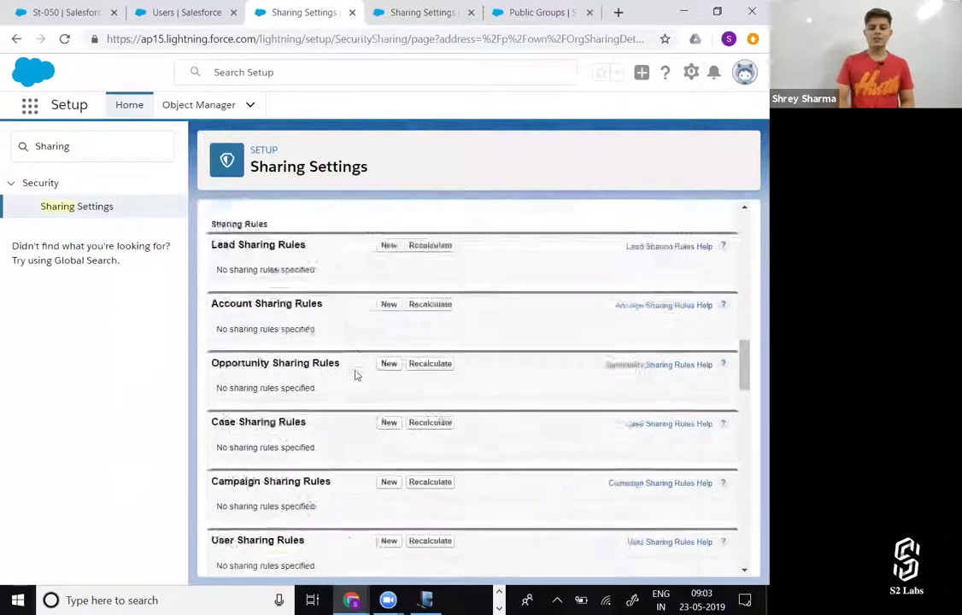
scroll(356, 376, down, 10)
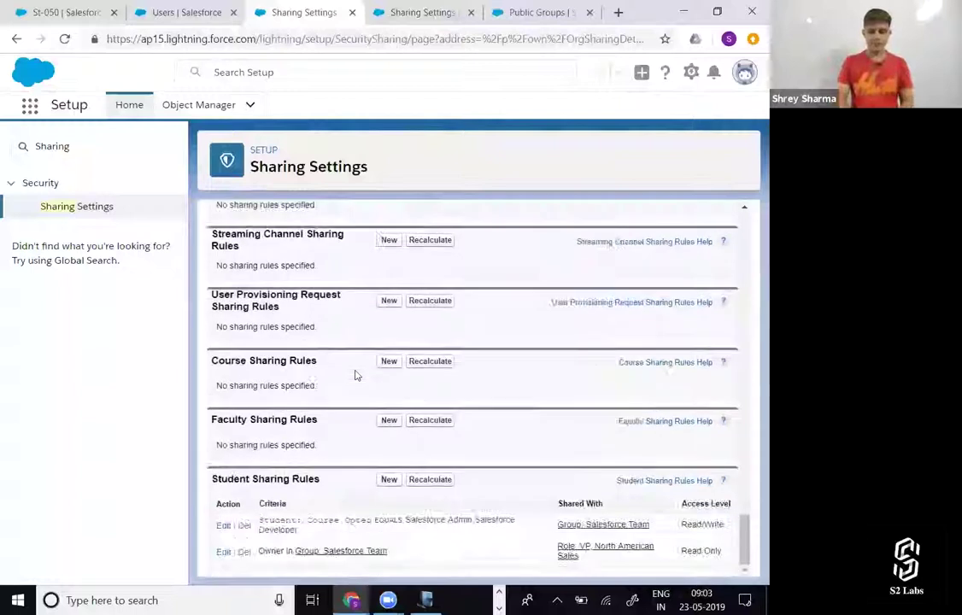
click(223, 553)
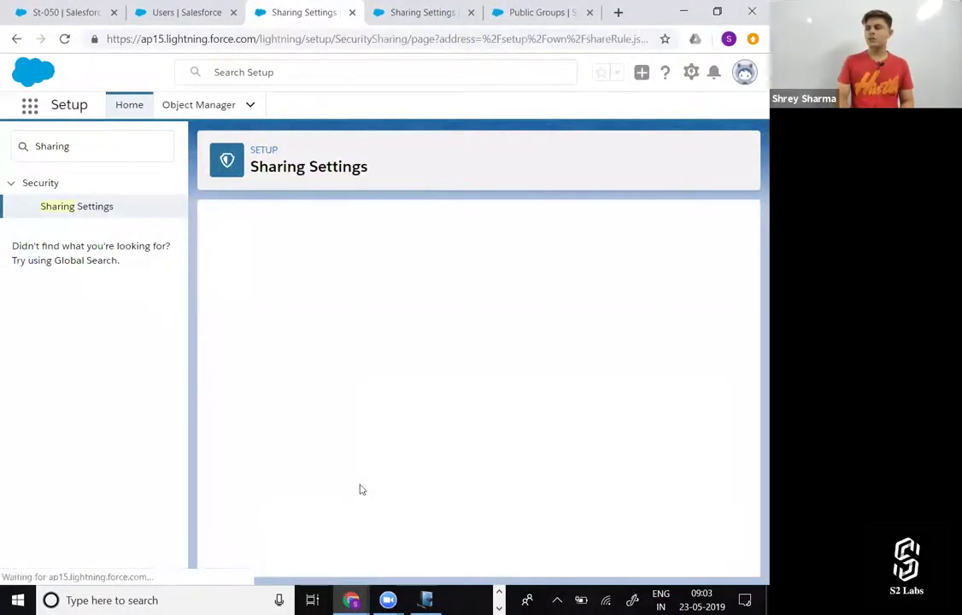
click(378, 433)
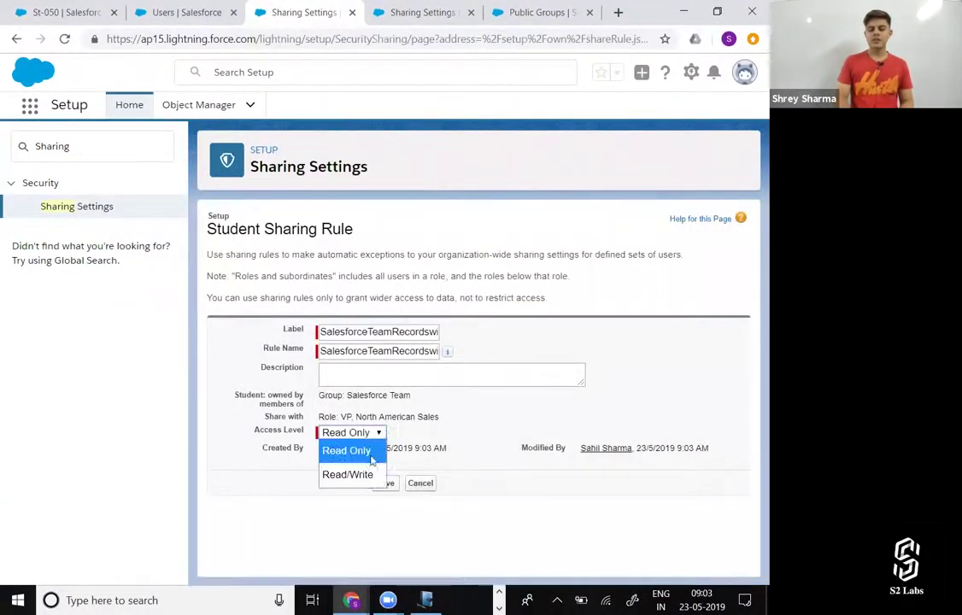
click(366, 472)
click(383, 484)
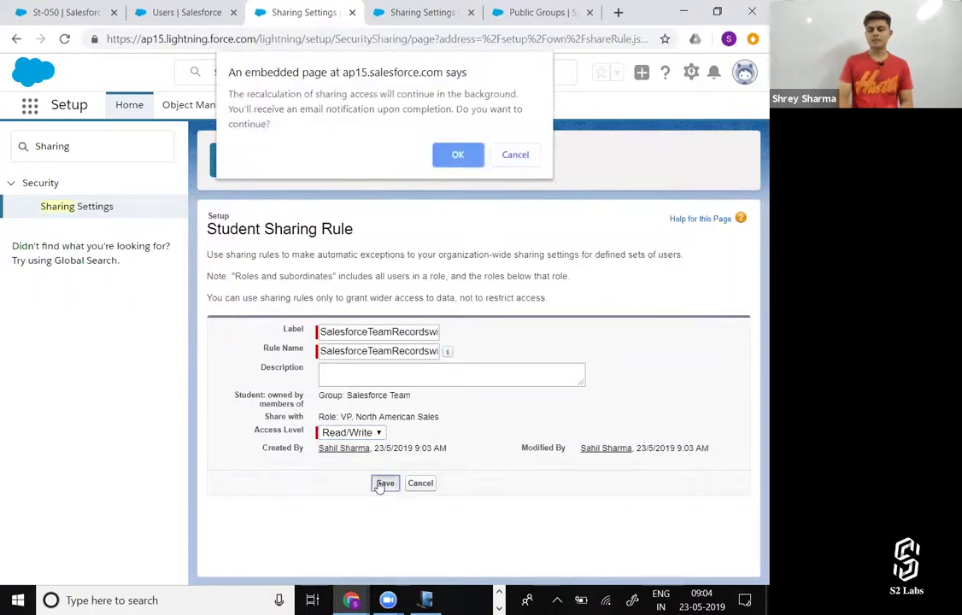
click(455, 154)
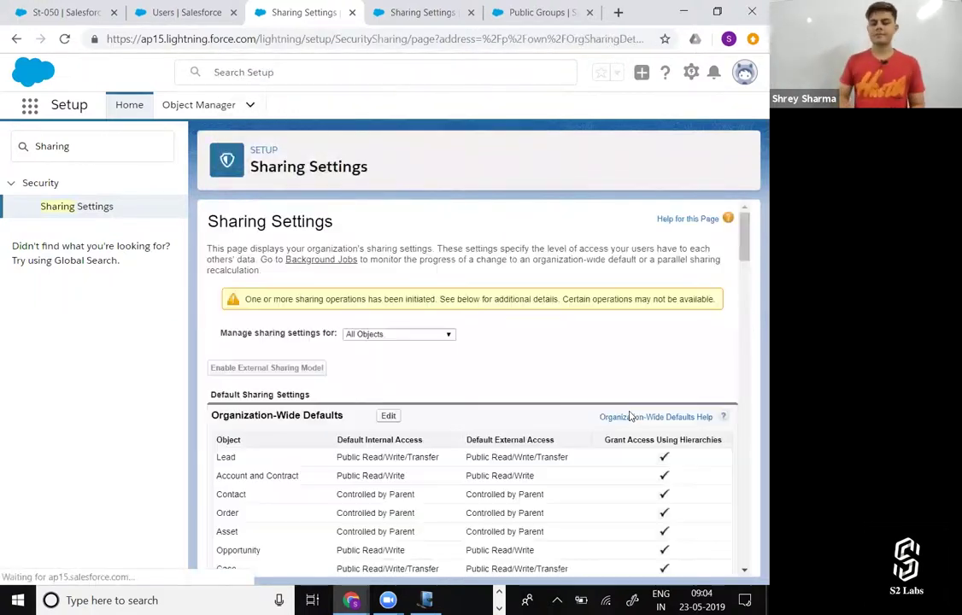
Open student record St-003 for editing as the restricted user in the incognito window to check write access, and close the form without saving.
key(alt+Tab)
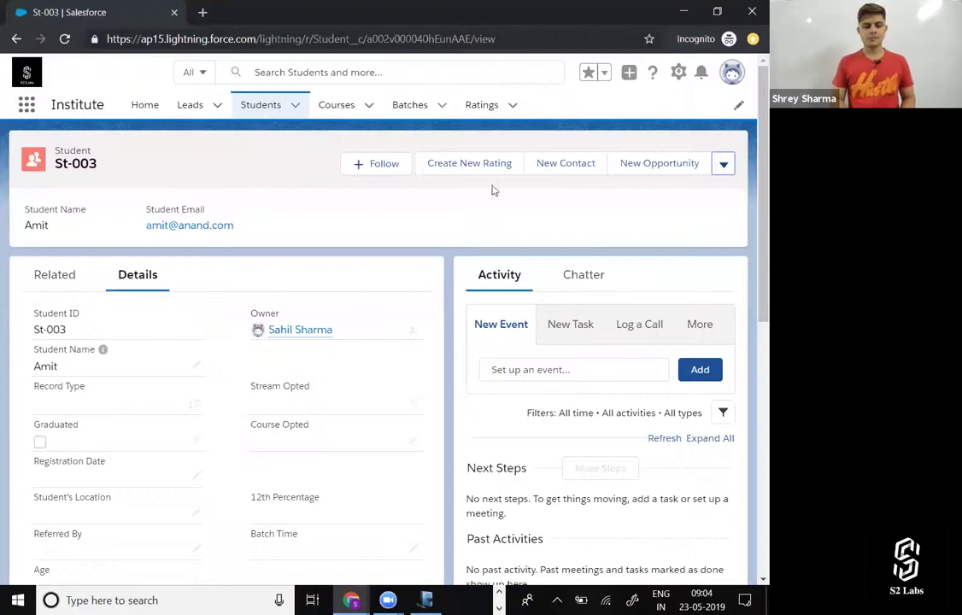
click(727, 170)
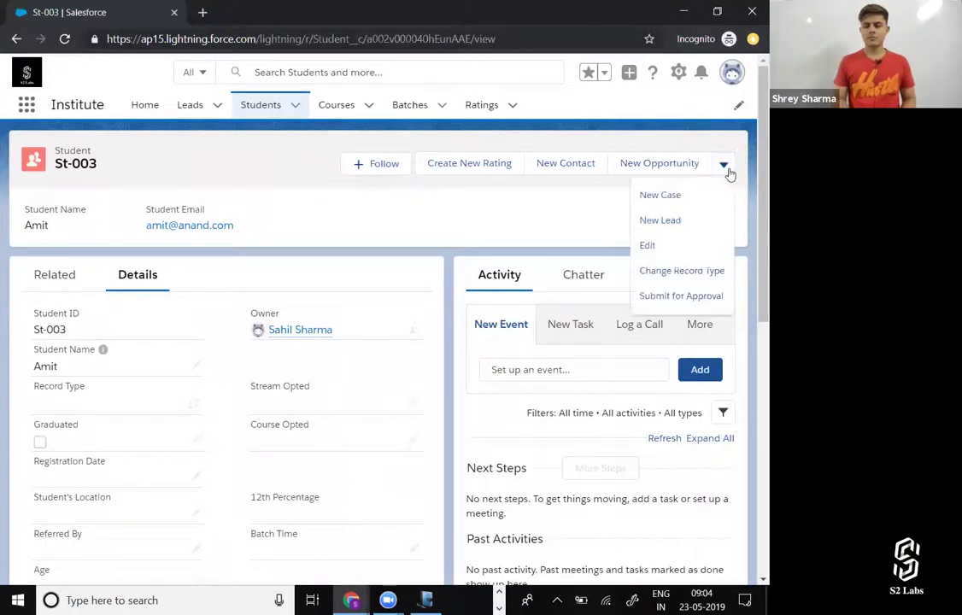
click(683, 245)
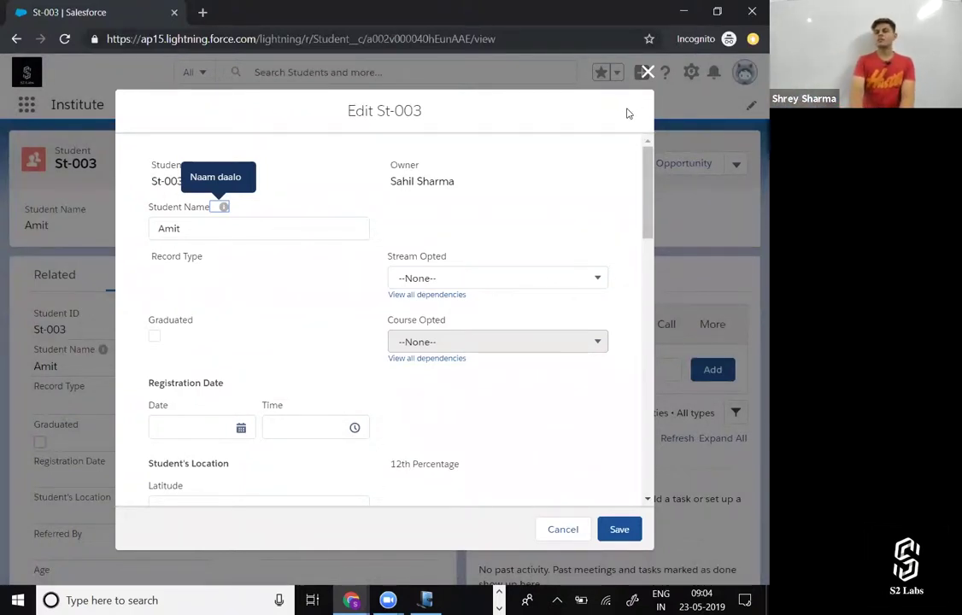
click(648, 81)
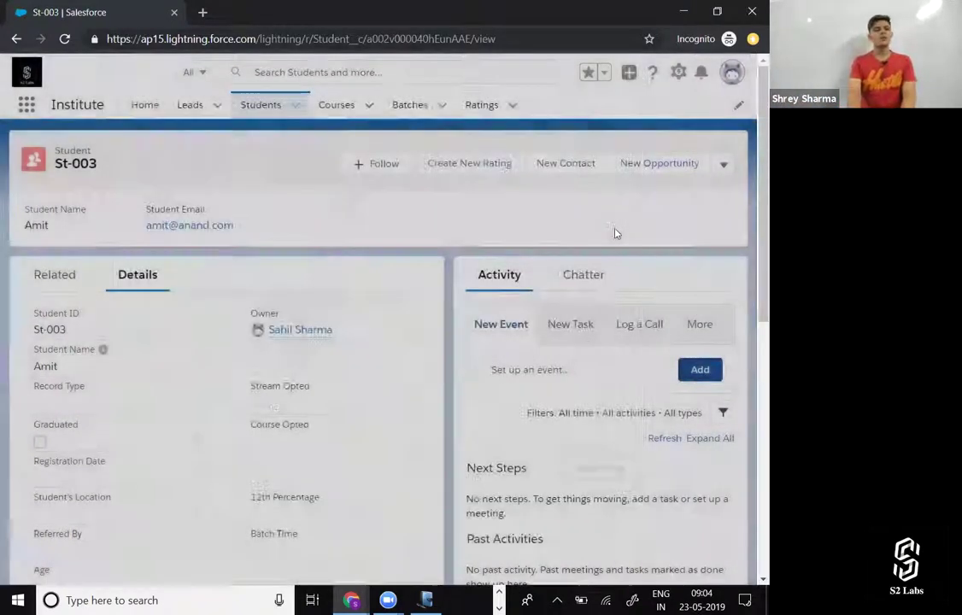